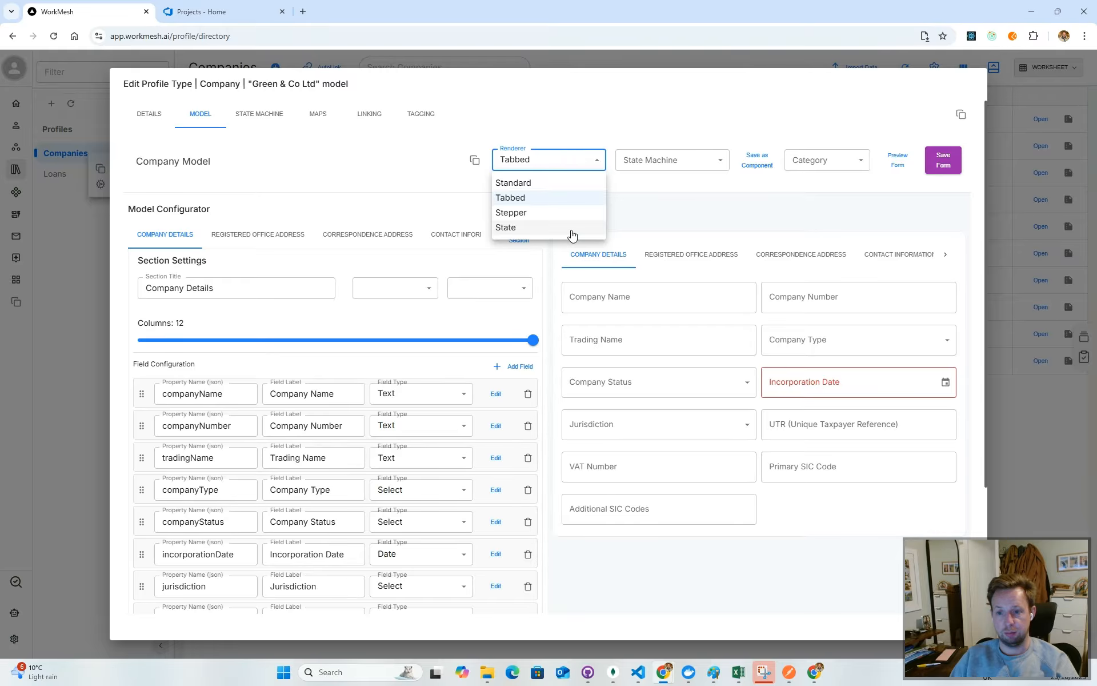
Keep the Company Model's renderer as Tabbed, check the section tabs in the form preview, and save the form.
left_click(644, 213)
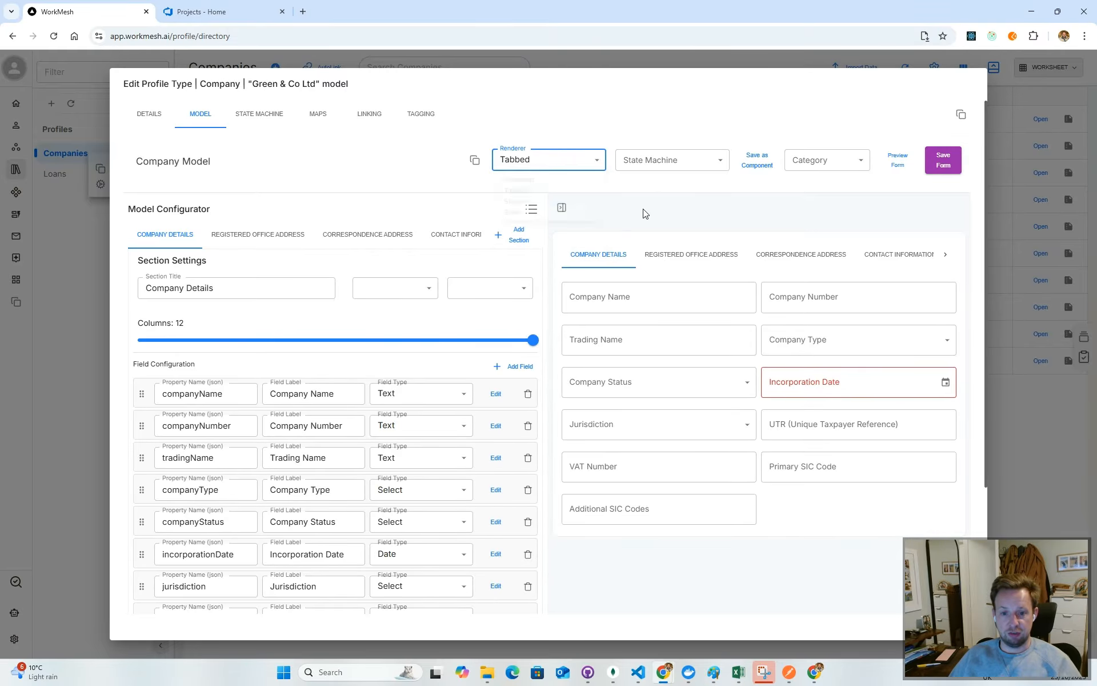
scroll(682, 343, "down", 2)
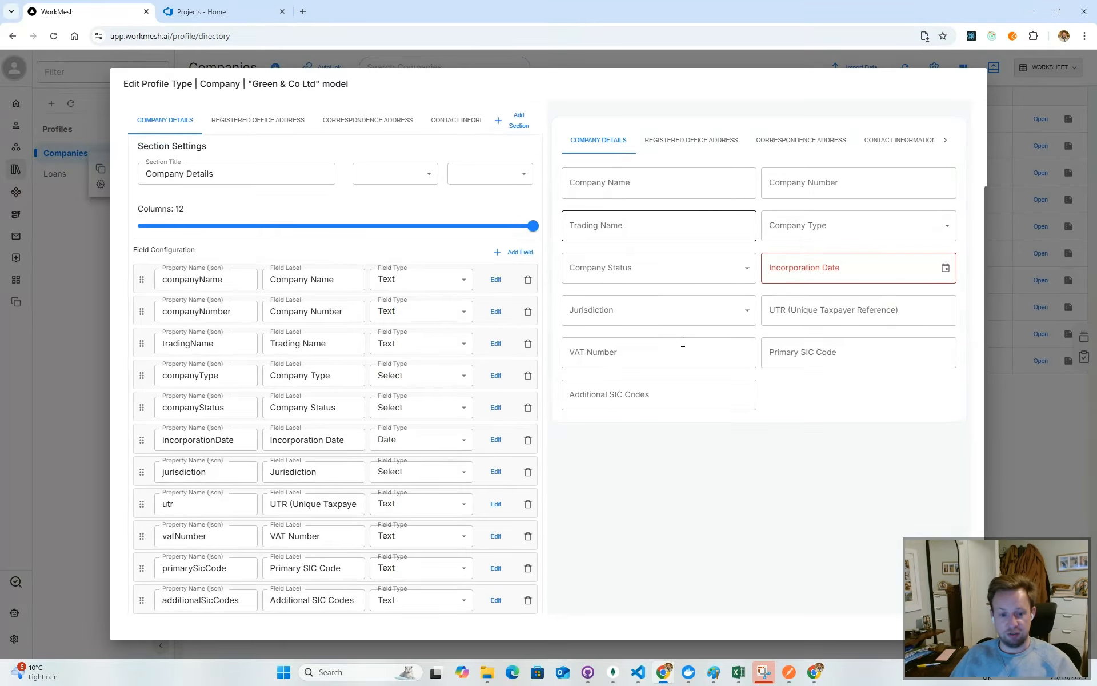
scroll(686, 345, "up", 2)
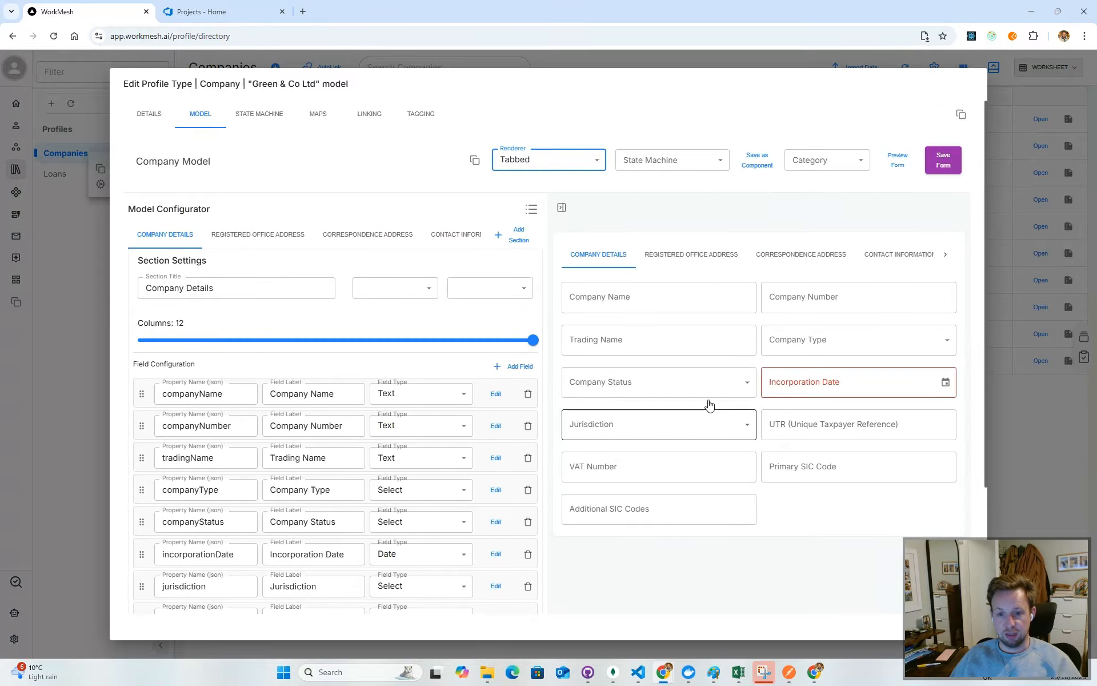
left_click(729, 261)
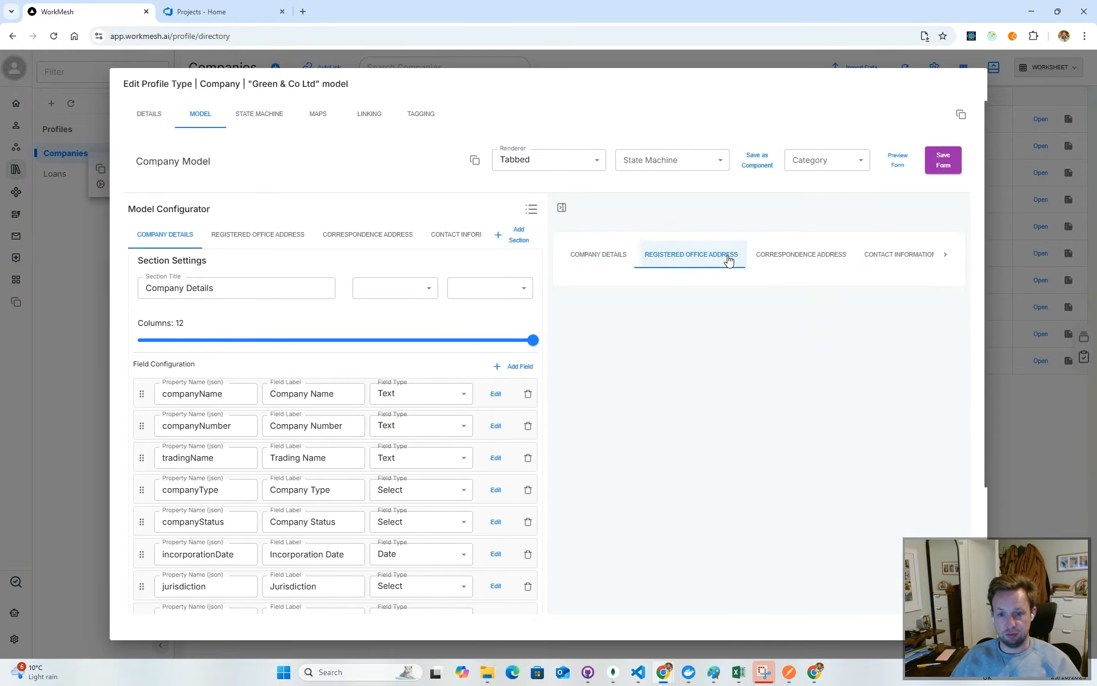
left_click(809, 261)
left_click(886, 271)
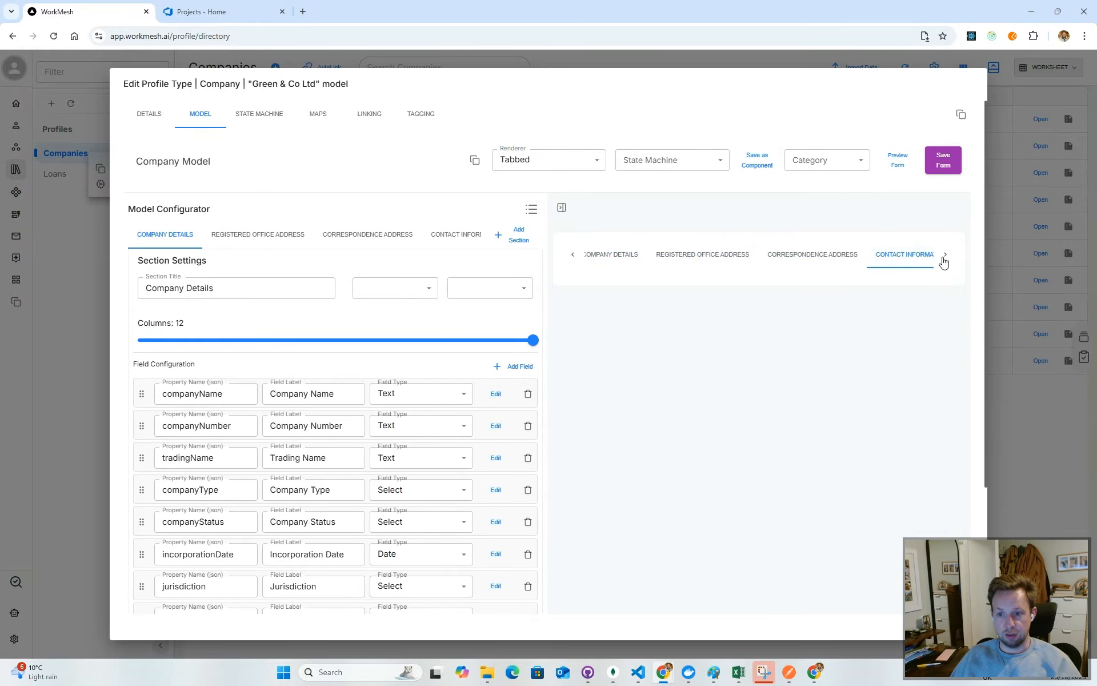
left_click(945, 255)
left_click(724, 258)
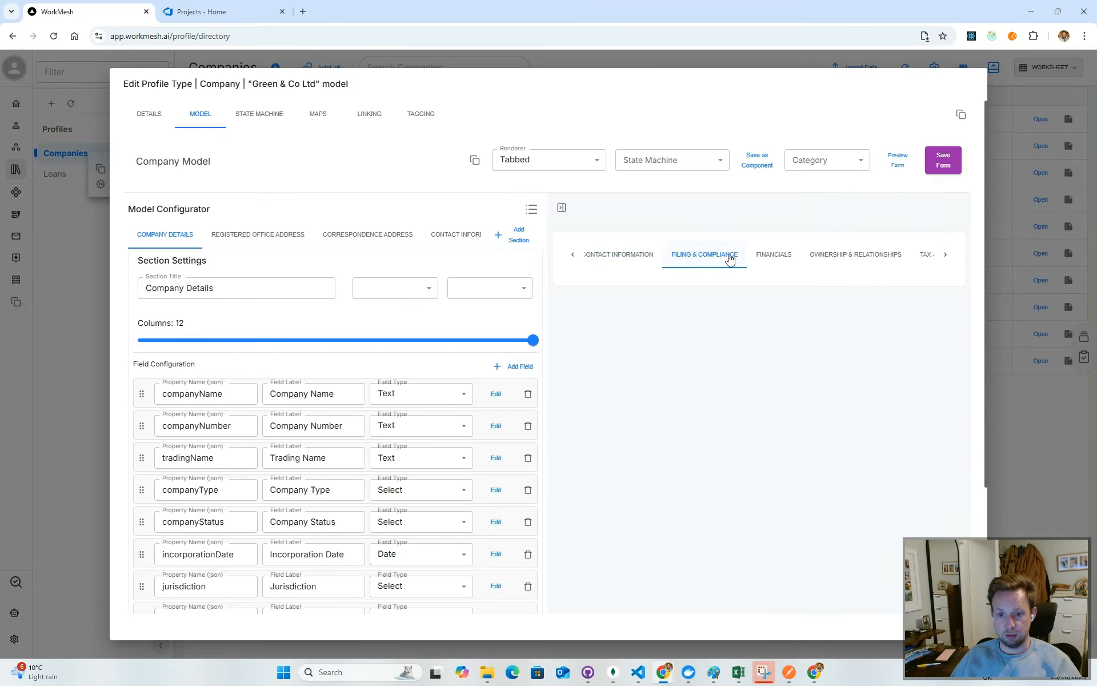
left_click(946, 166)
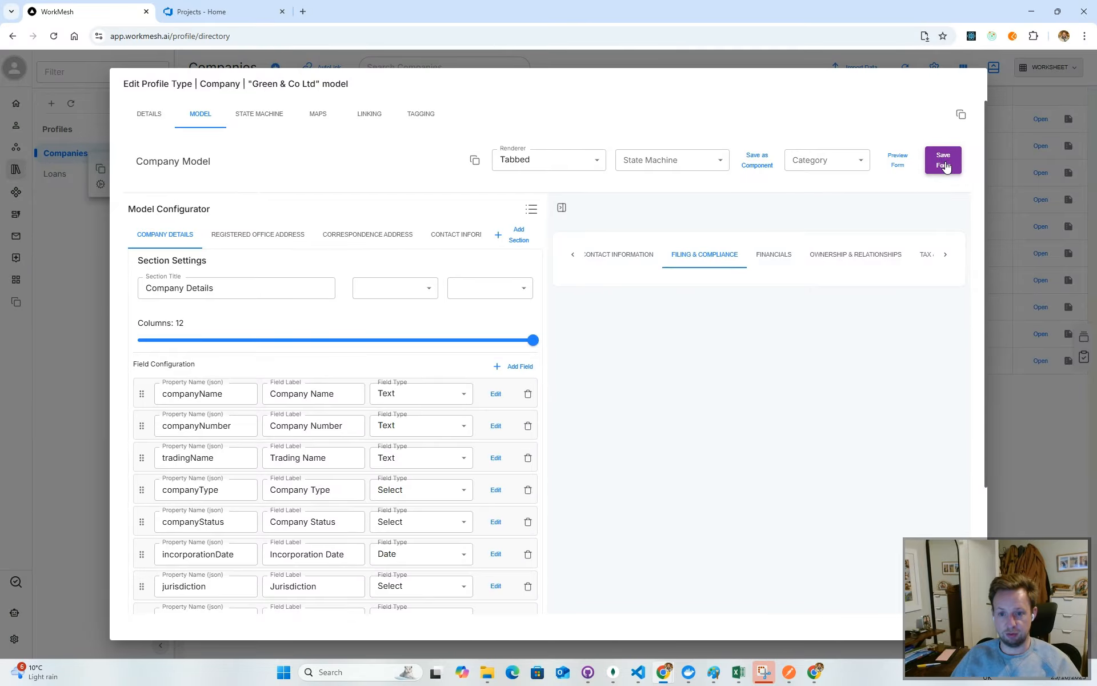
Examine the previewed fields of the Company Details, Registered Office Address, Correspondence Address and Contact Information sections.
left_click(572, 256)
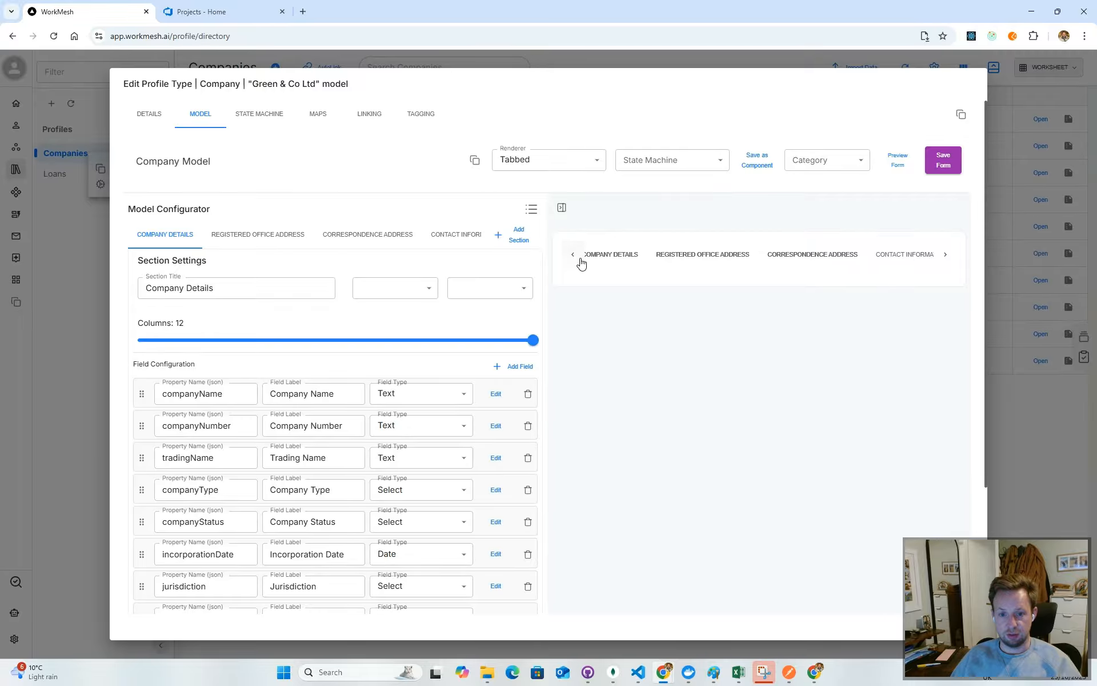
left_click(614, 259)
left_click(685, 255)
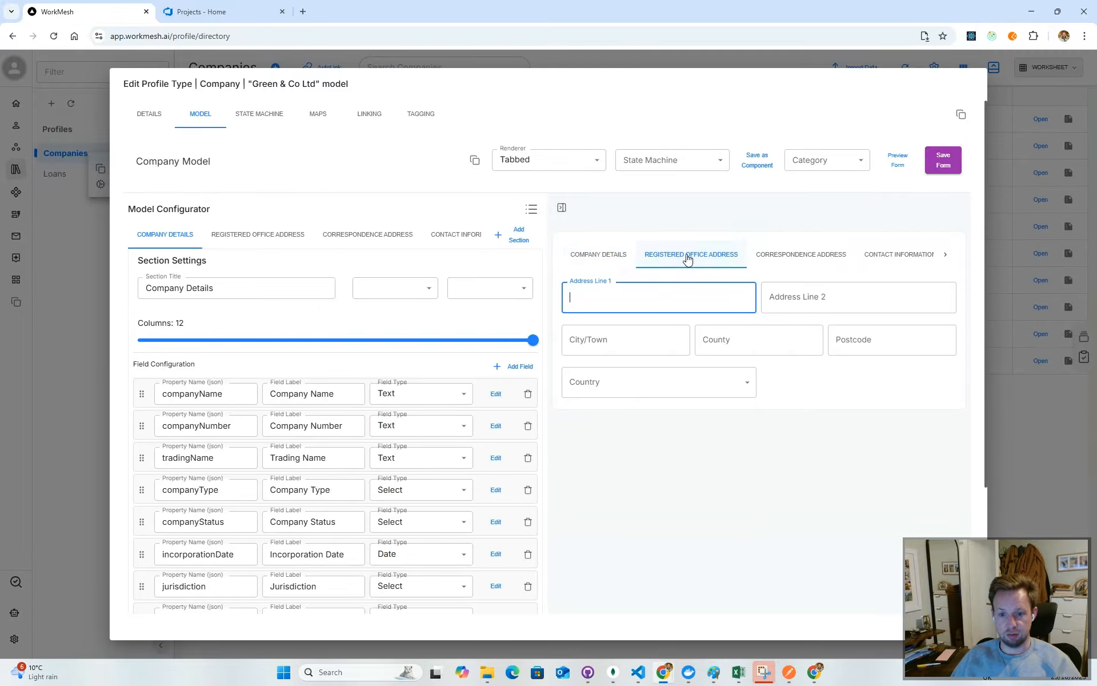
left_click(789, 259)
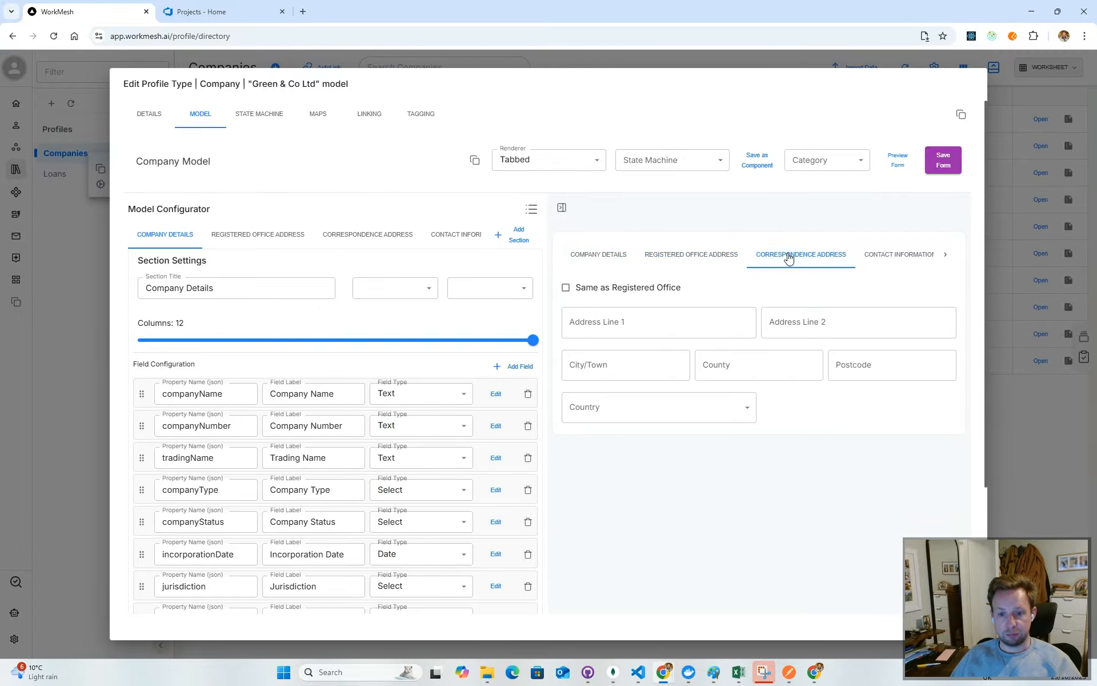
left_click(881, 257)
Examine the previewed fields of the remaining form sections, from Filing & Compliance through Documents & Notes.
left_click(947, 255)
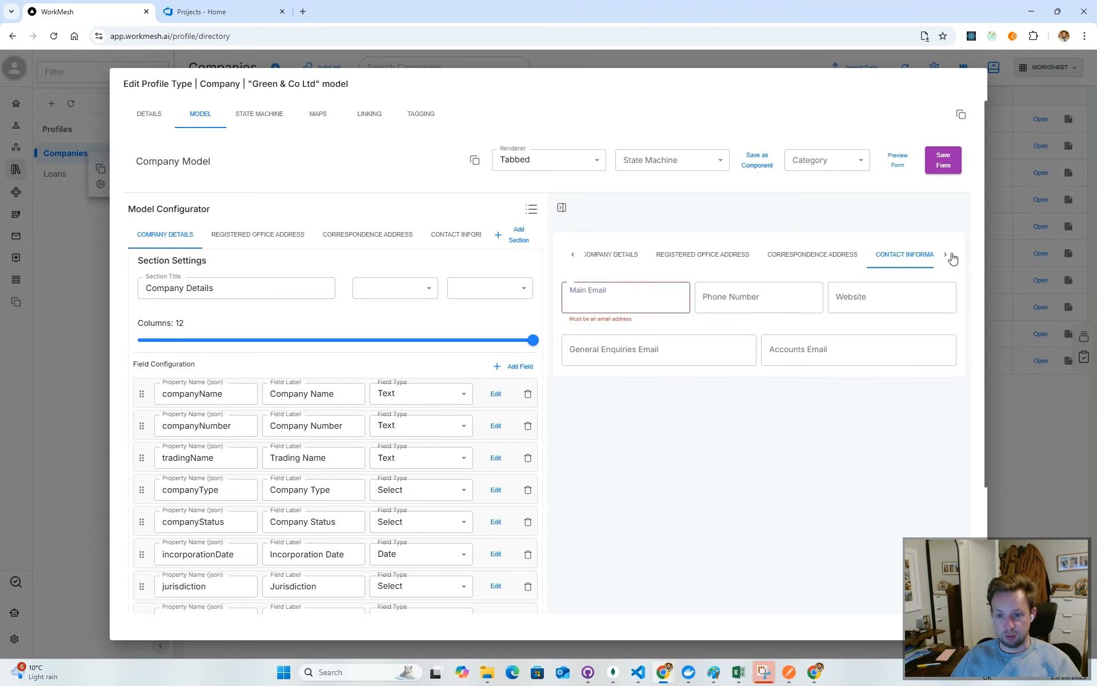
left_click(712, 254)
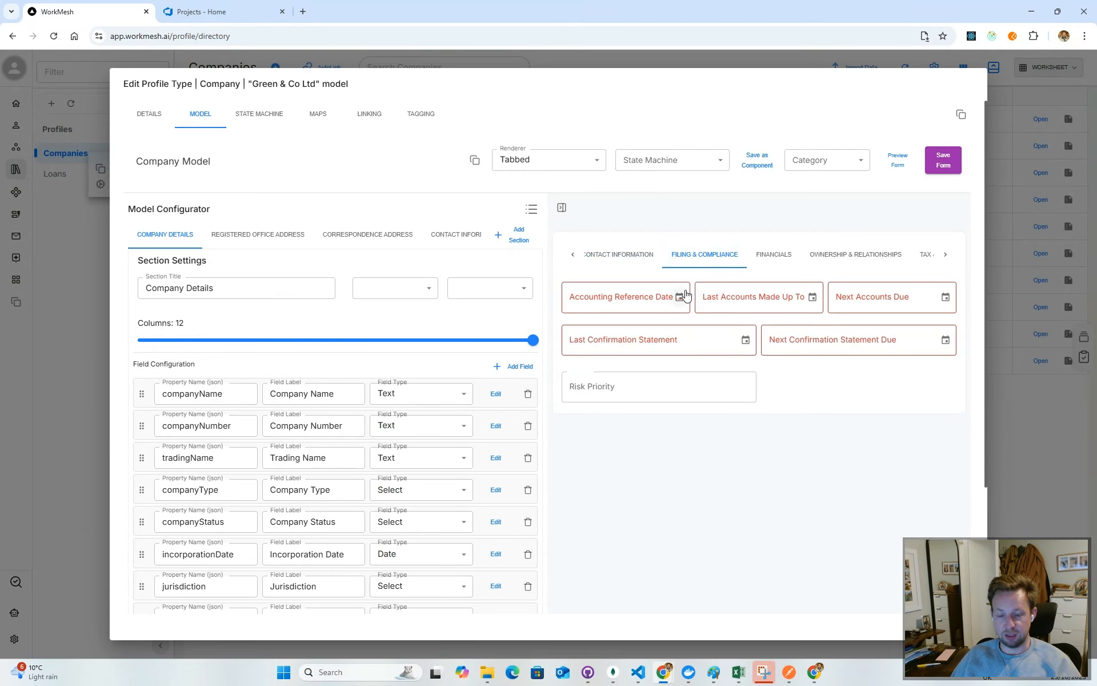
left_click(764, 258)
left_click(832, 260)
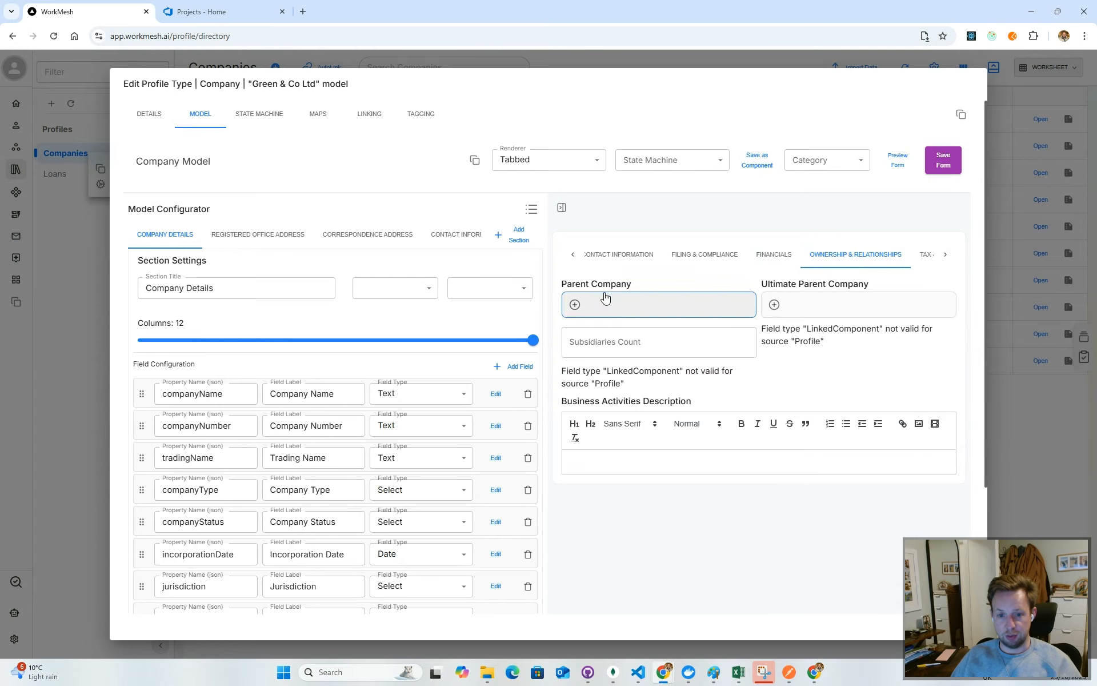
left_click(846, 303)
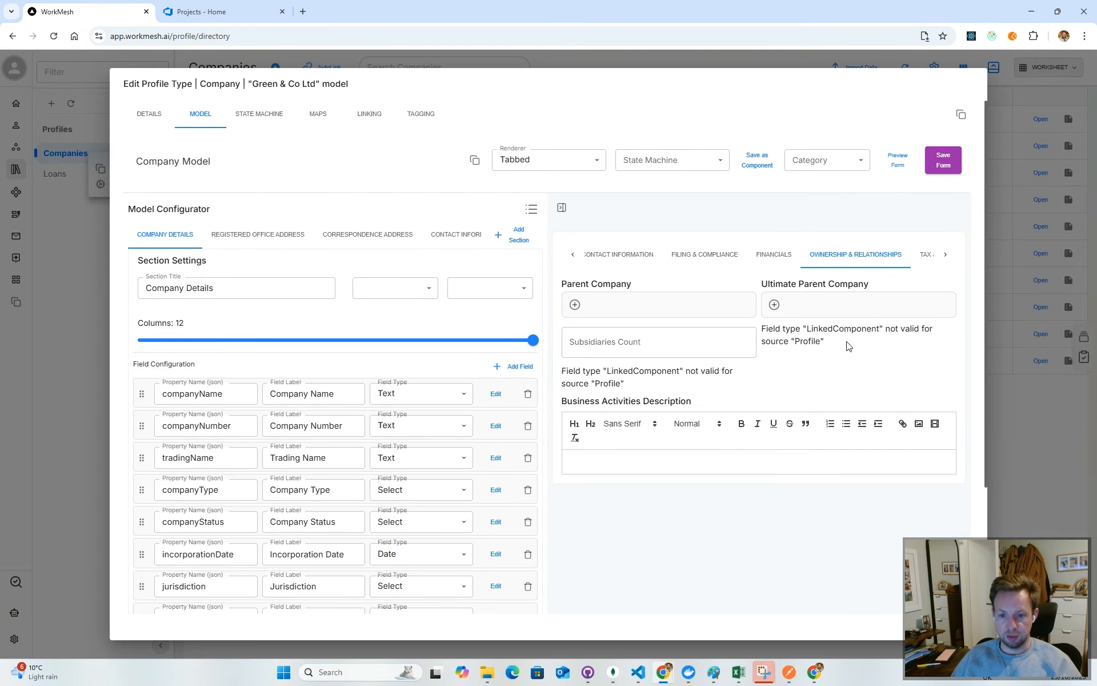
left_click(927, 254)
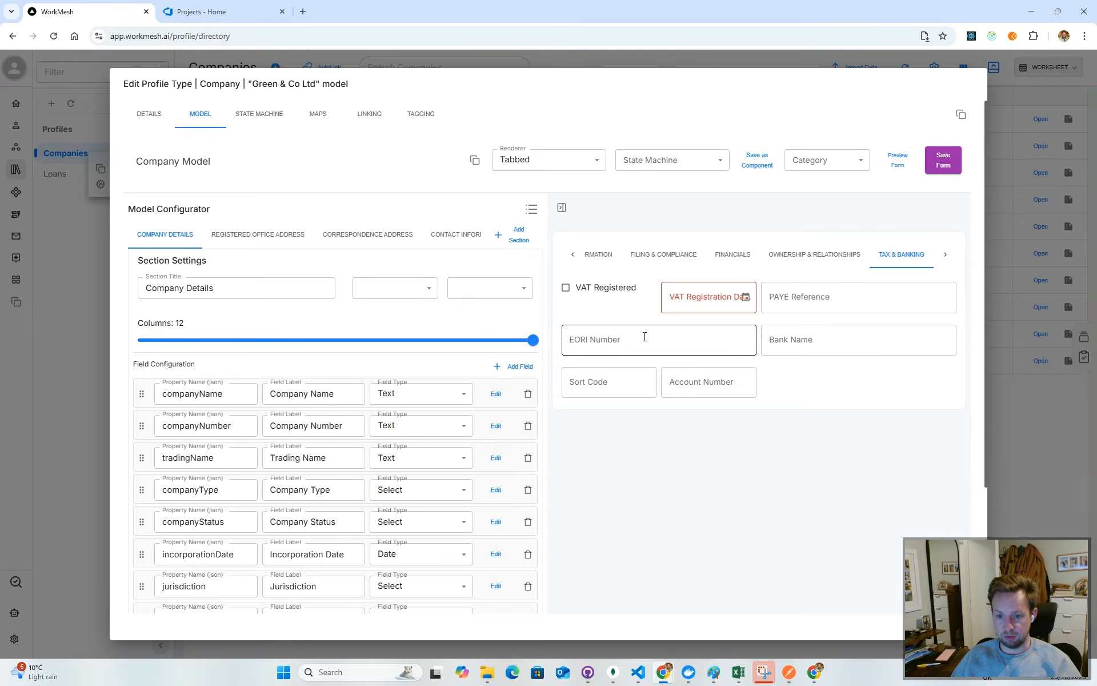
left_click(945, 255)
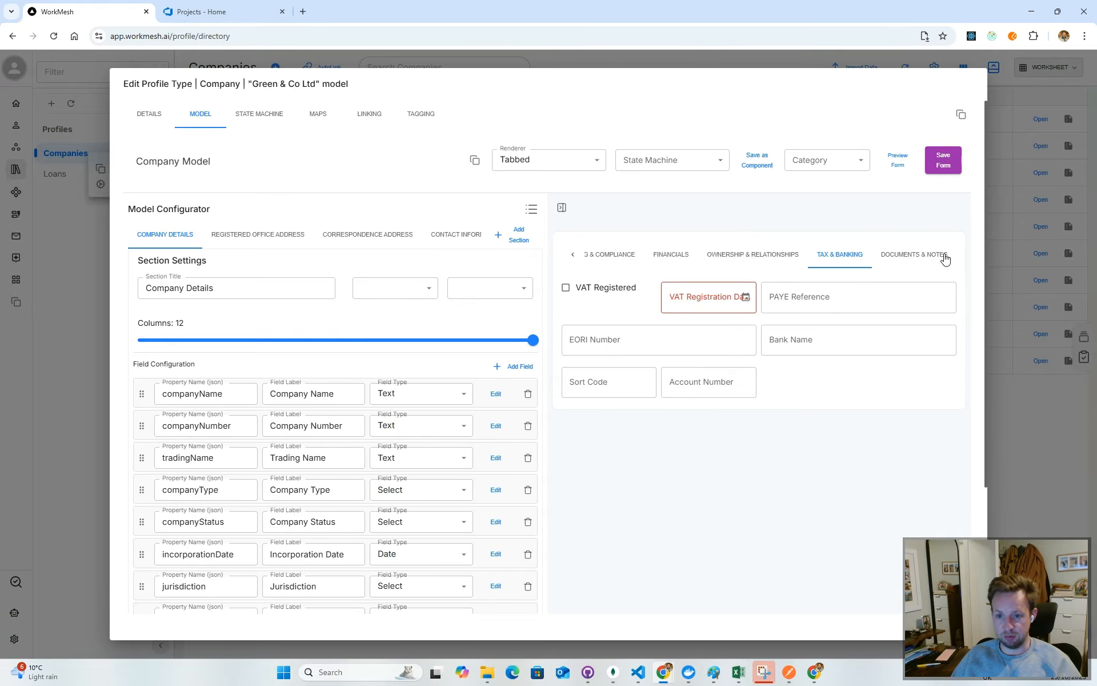
left_click(899, 263)
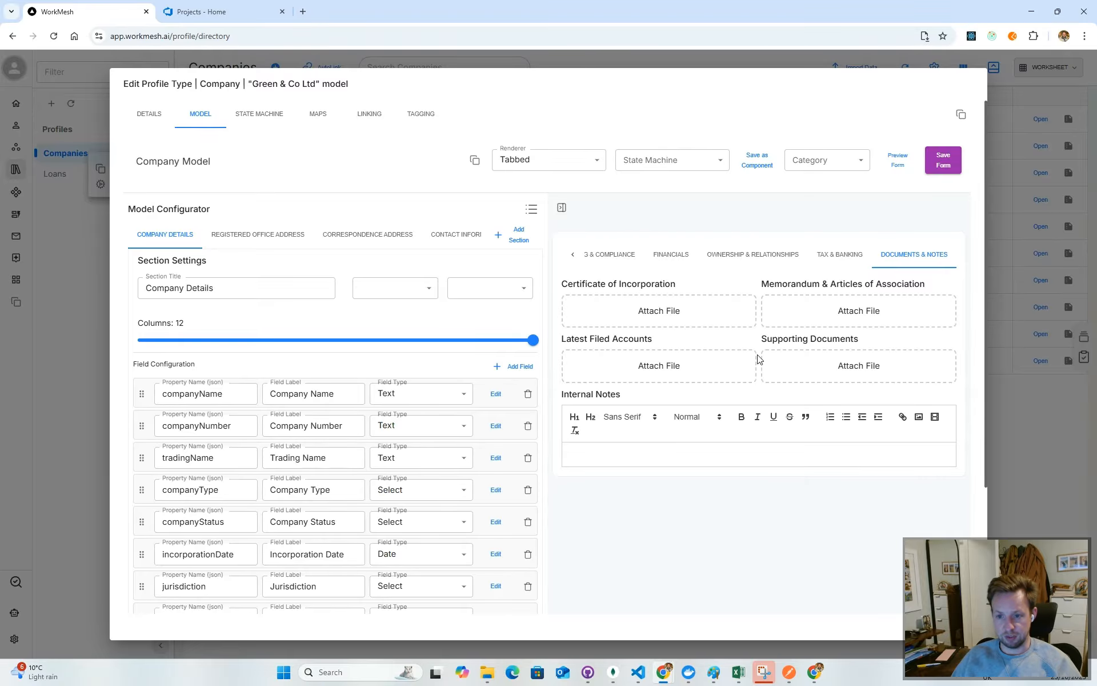
Return the form preview to Company Details and review its sections again up to Ownership & Relationships.
left_click(573, 255)
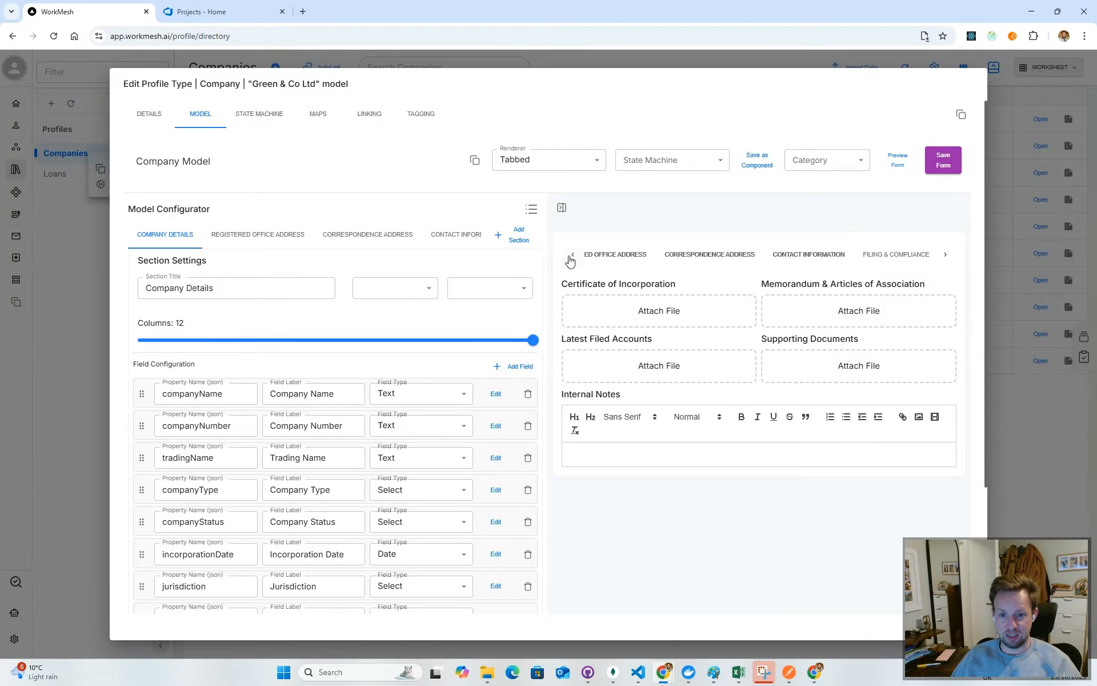
left_click(591, 259)
left_click(573, 255)
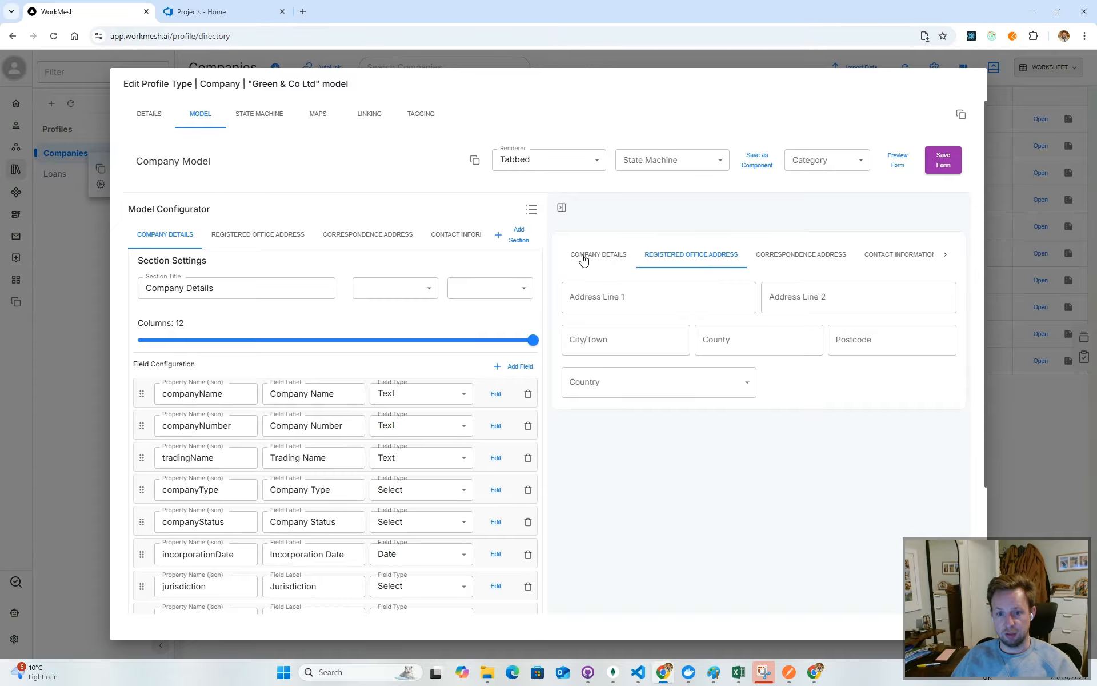
left_click(591, 257)
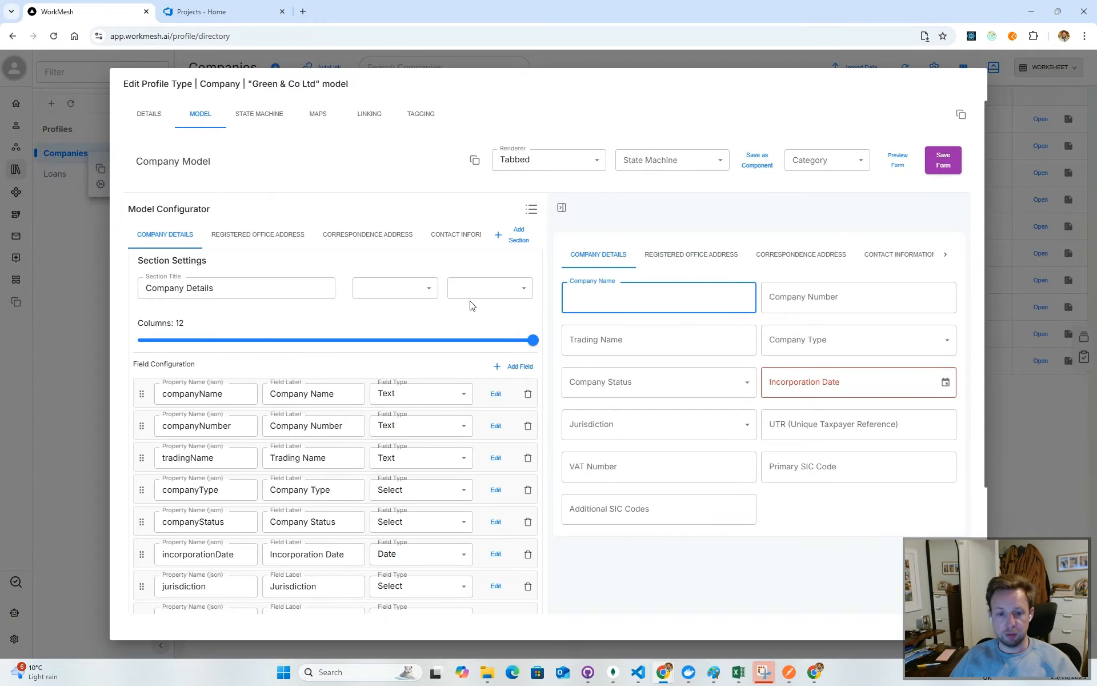
left_click(704, 253)
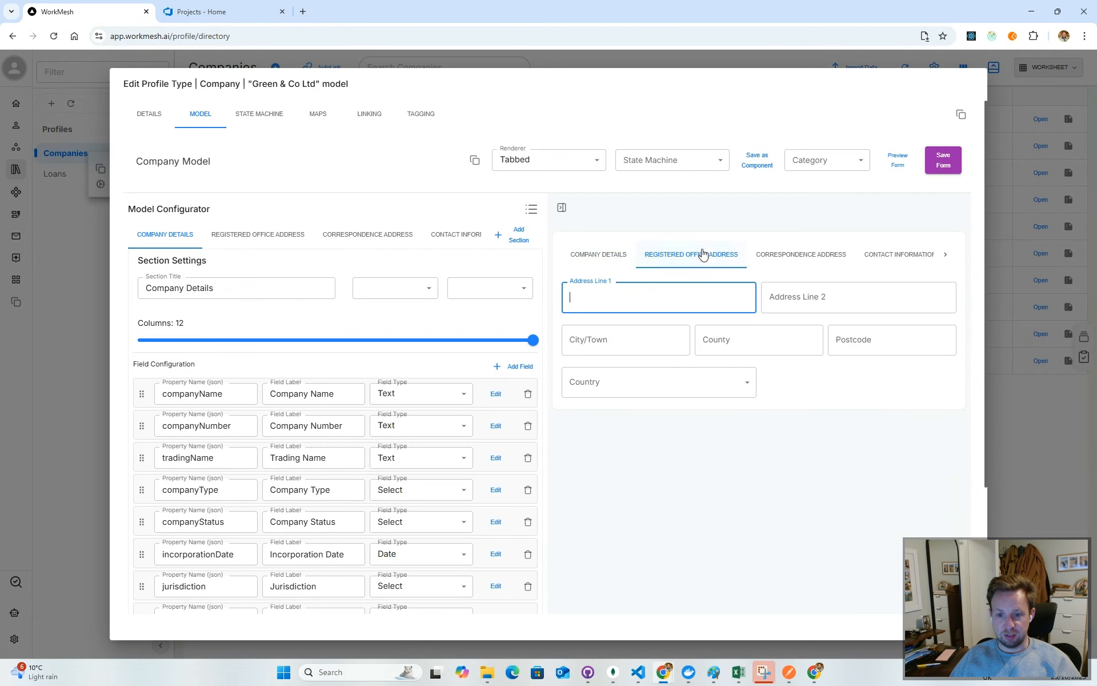
left_click(784, 256)
left_click(885, 254)
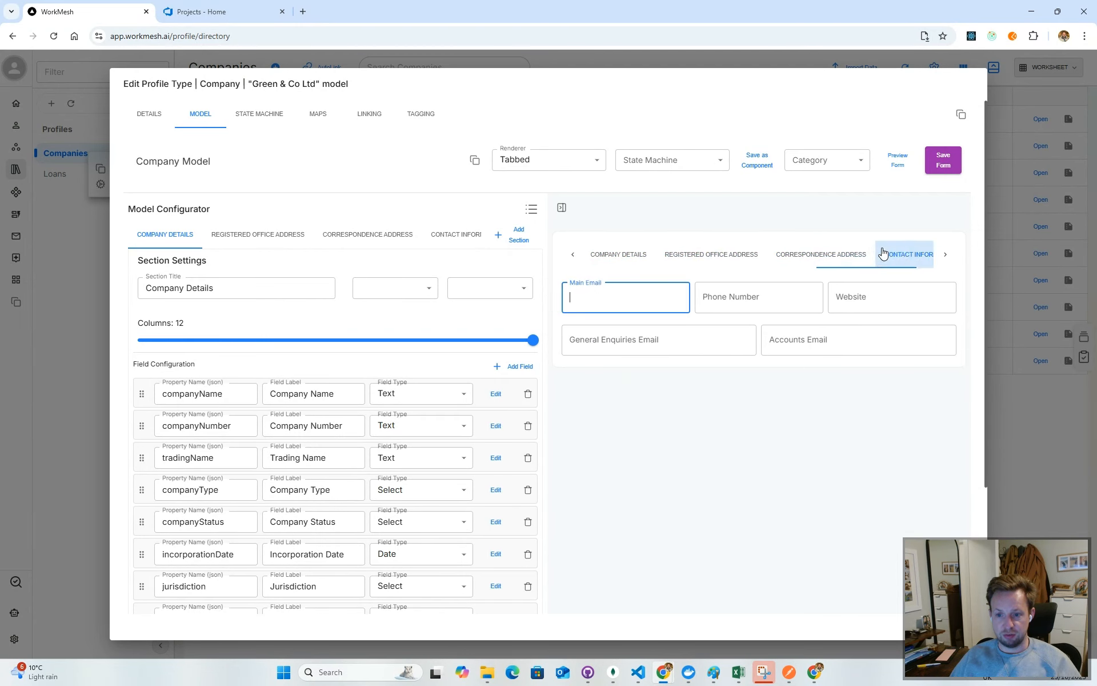
left_click(946, 254)
left_click(728, 251)
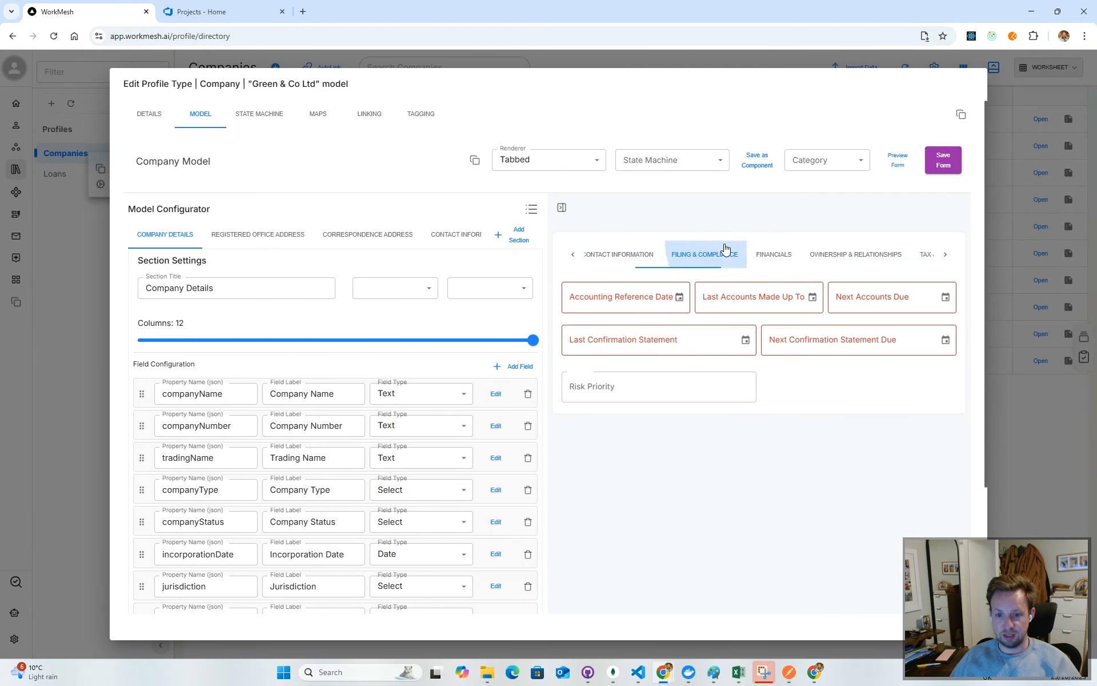
left_click(779, 256)
left_click(825, 253)
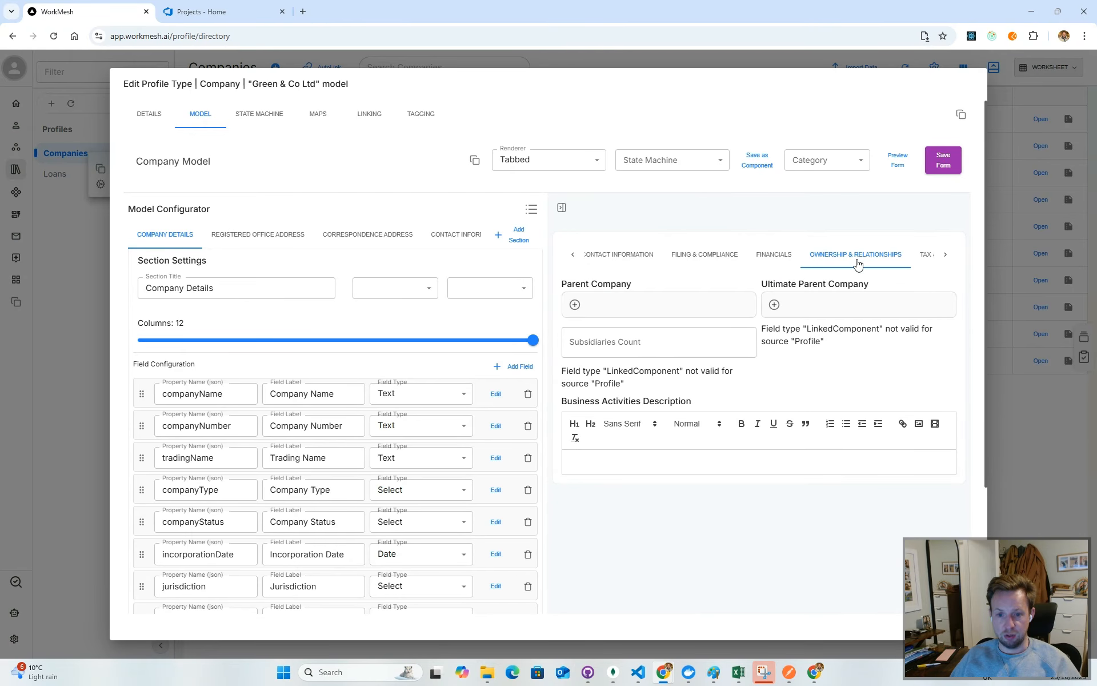
Look through the Contact Information, Registered Office Address and Company Details sections in the Model Configurator.
left_click(463, 237)
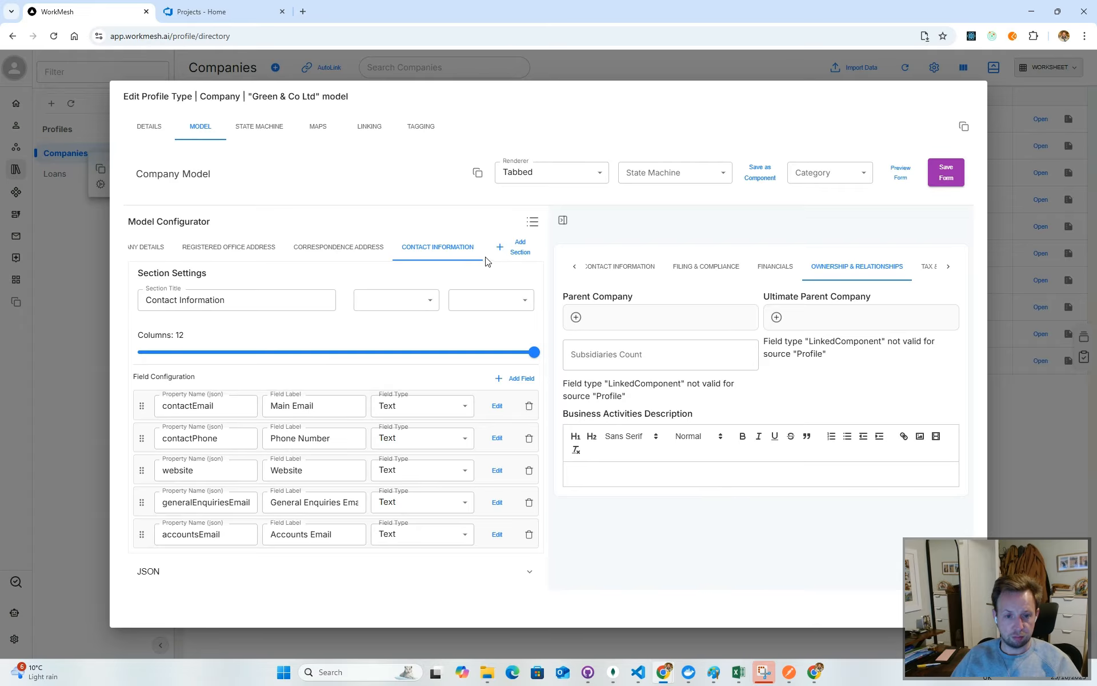
left_click(464, 249)
key("Tab")
left_click(472, 253)
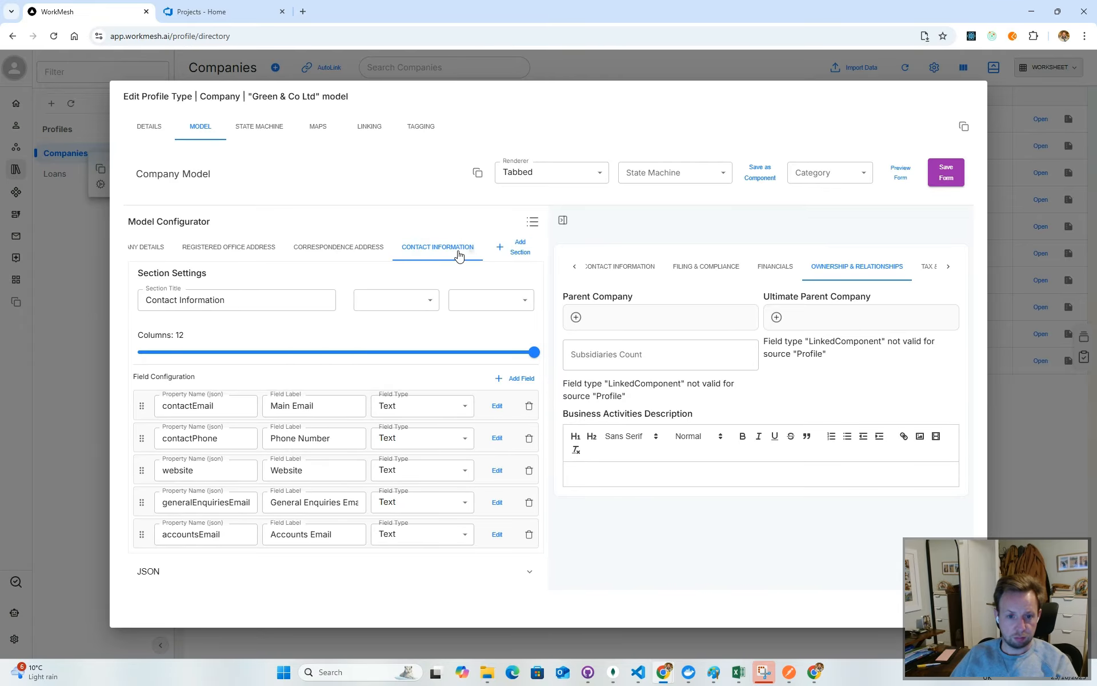
left_click(457, 252)
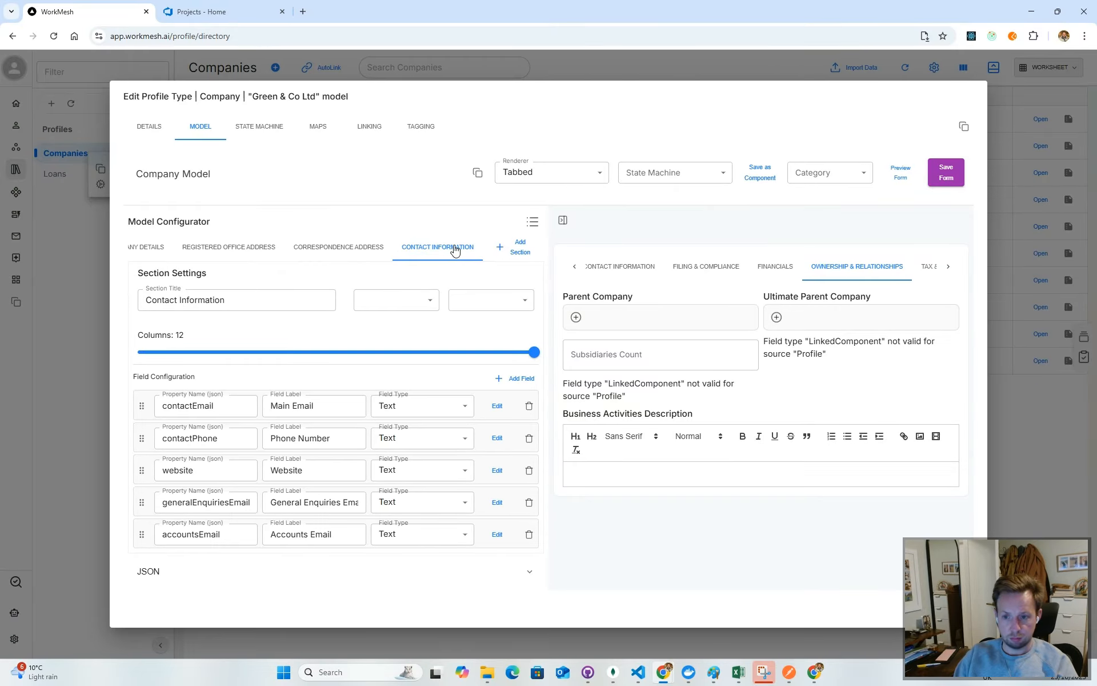
left_click(207, 247)
left_click(161, 242)
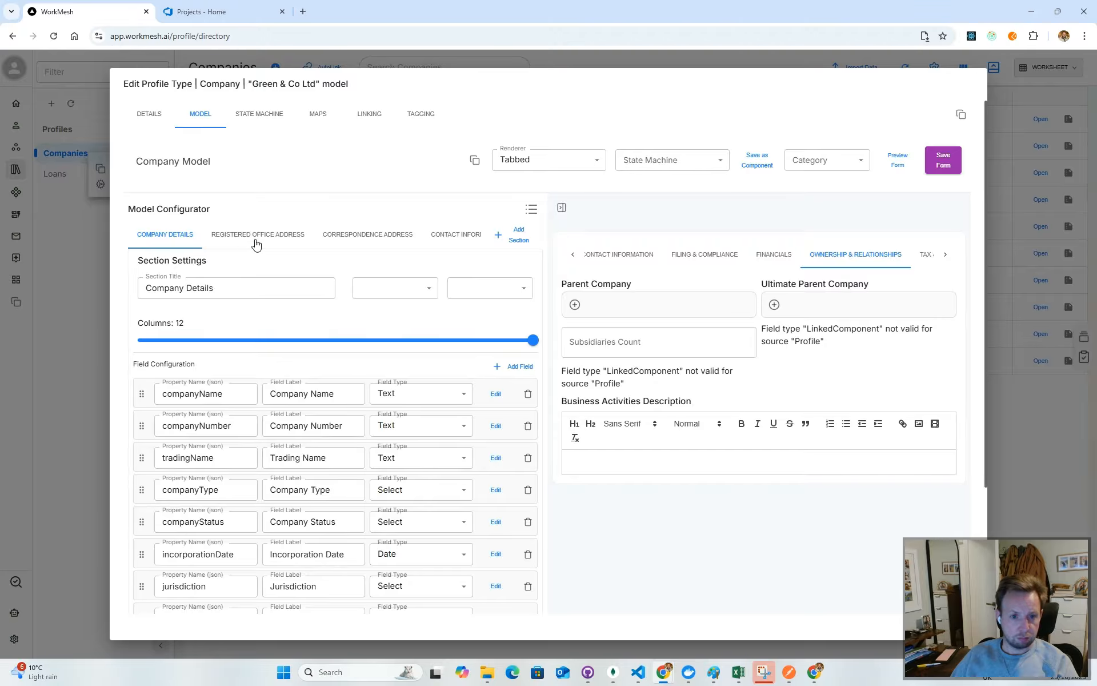
left_click(230, 236)
left_click(439, 235)
With the preview collapsed, delete the Company Officers and Persons with Significant Control (PSC) fields from Ownership & Relationships and save the form.
left_click(563, 221)
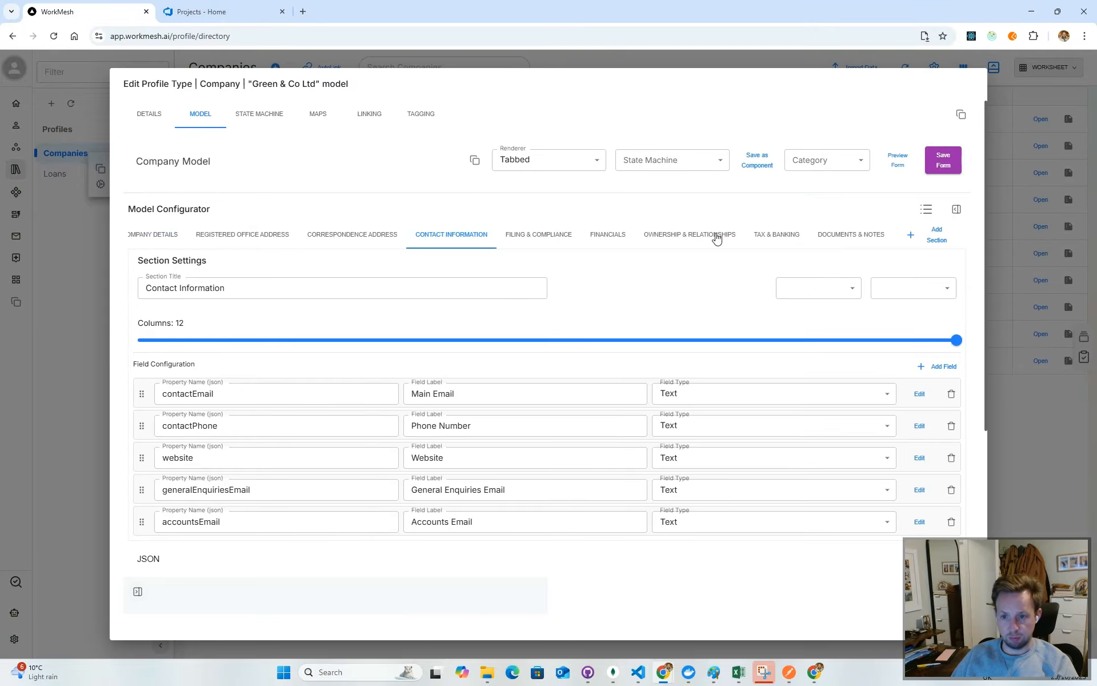
left_click(688, 241)
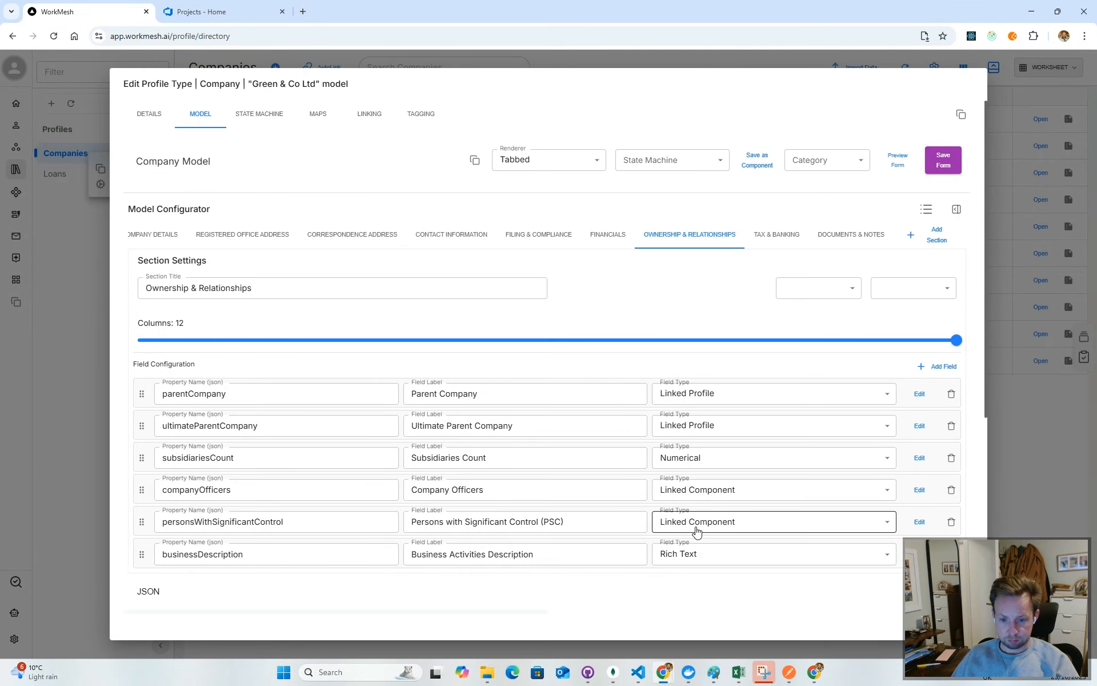
left_click(951, 522)
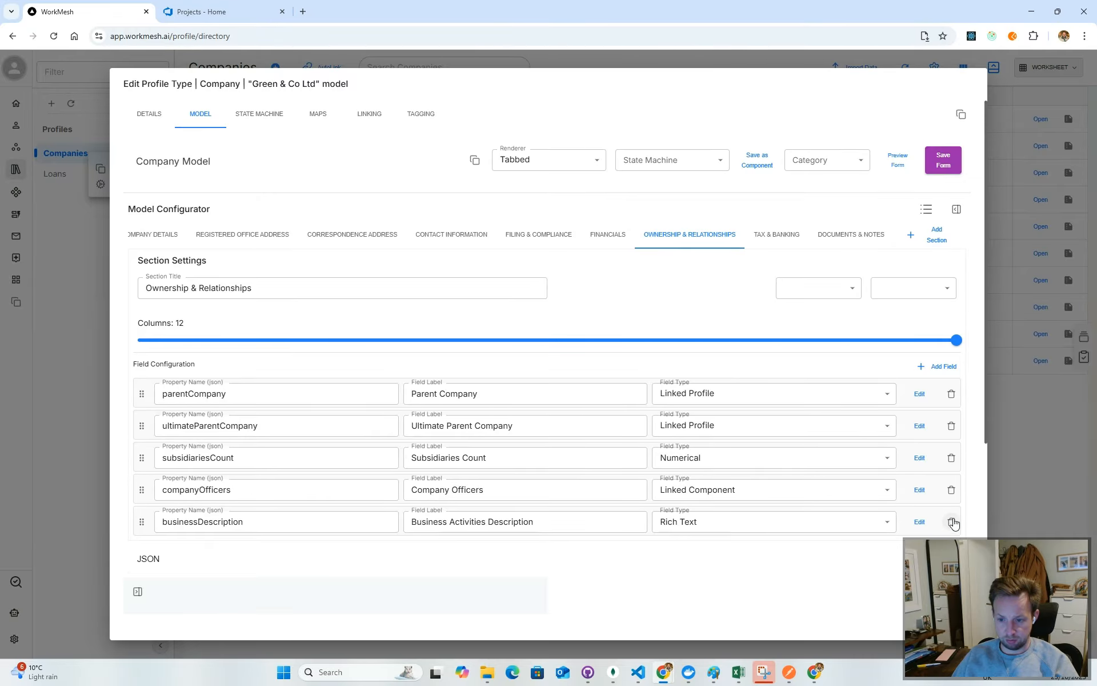
left_click(951, 489)
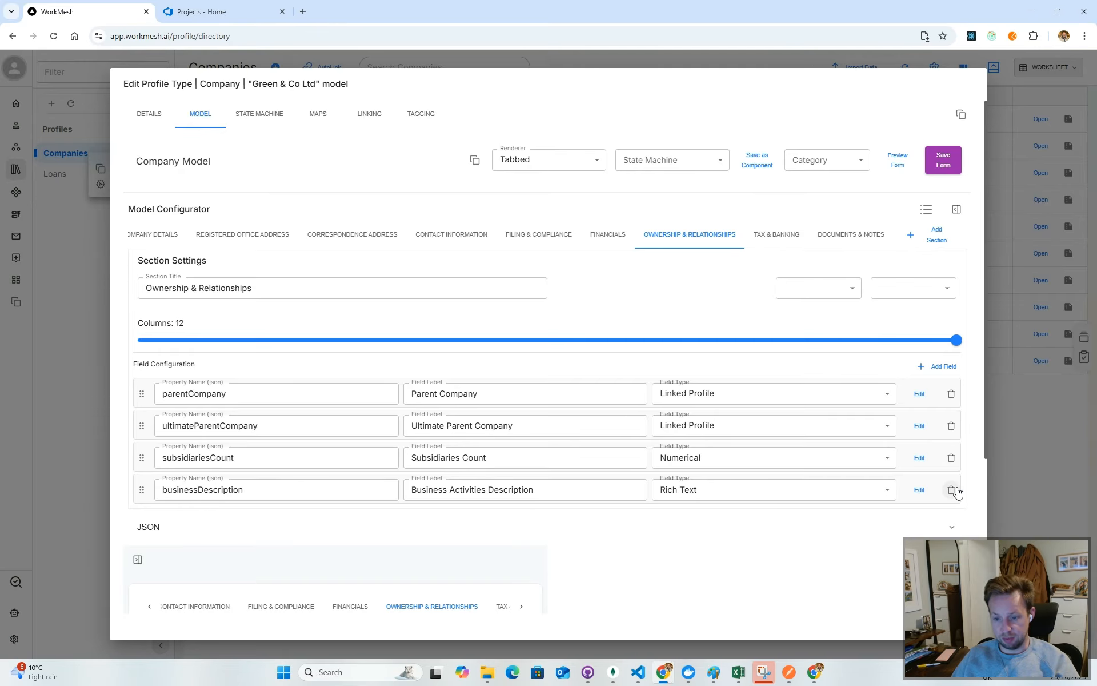
left_click(933, 155)
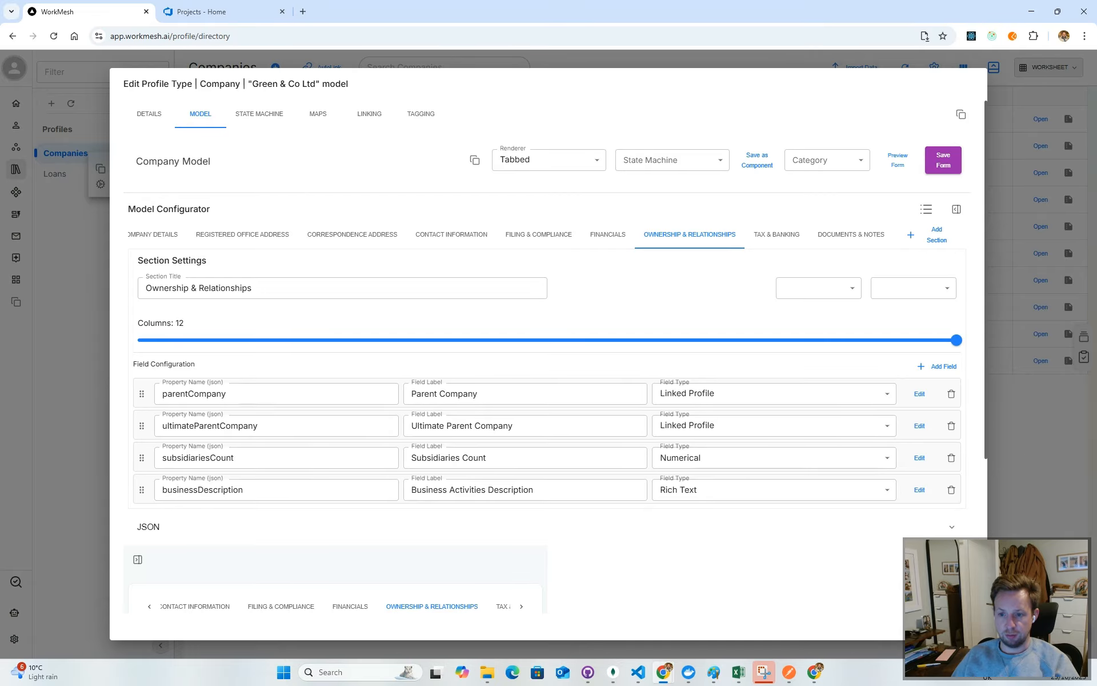
Close the profile type editor and open the Green & Co Ltd company record.
left_click(1037, 427)
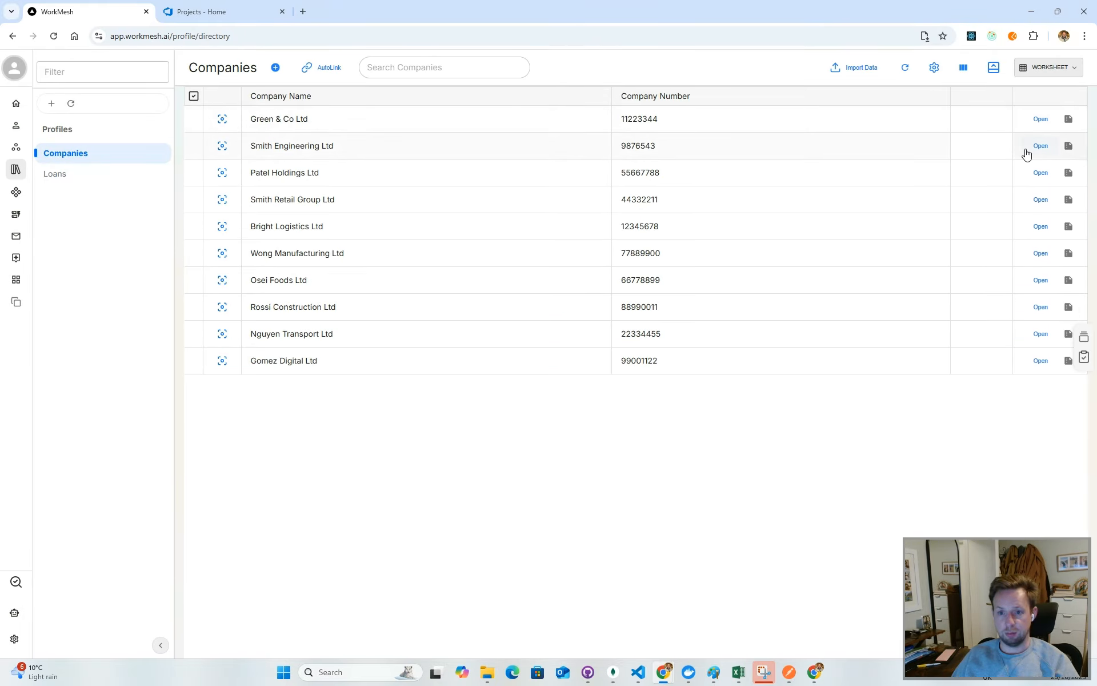
left_click(1041, 120)
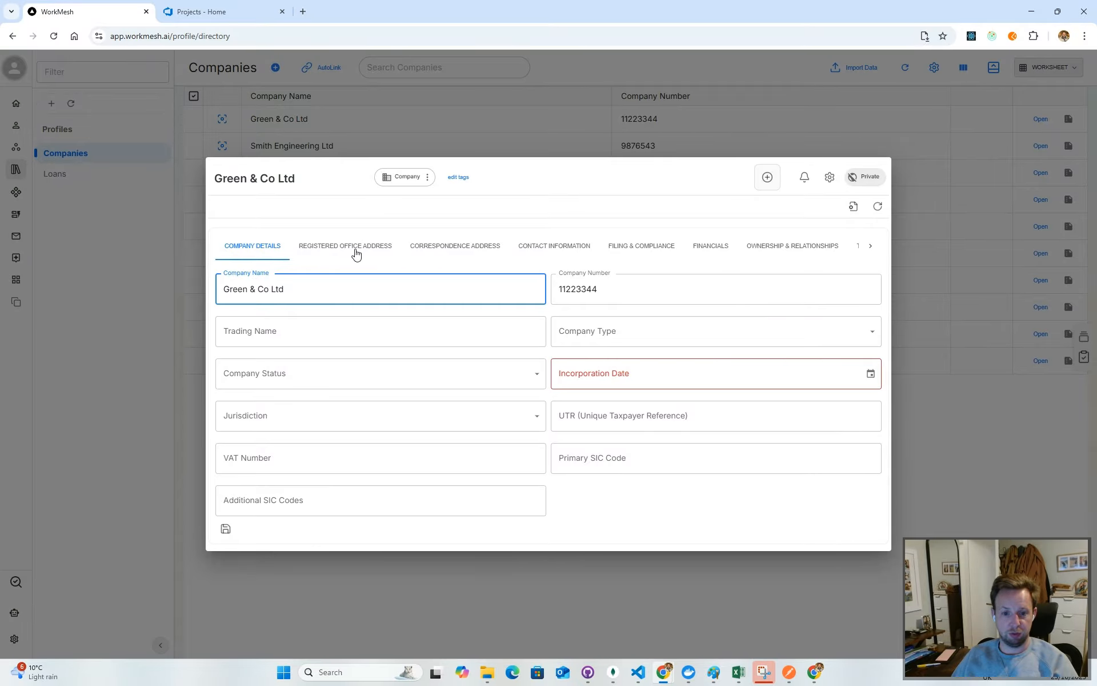
Review the Company Type and Country options on the Green & Co Ltd record, continuing through Correspondence Address to Contact Information.
left_click(657, 341)
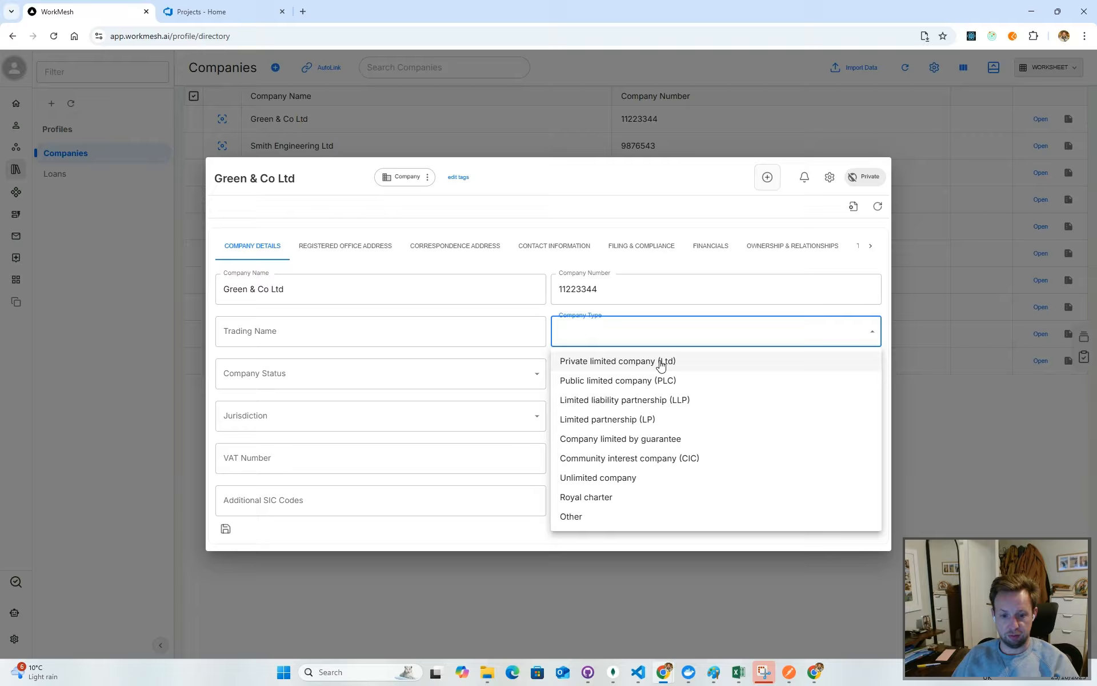
left_click(646, 326)
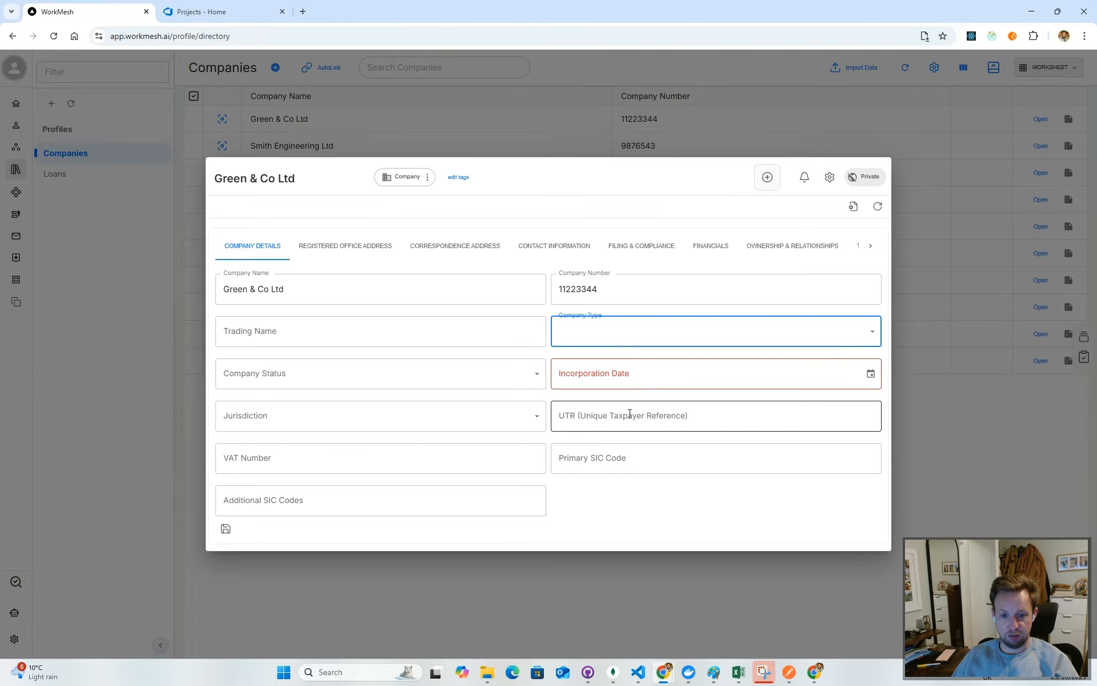
left_click(397, 255)
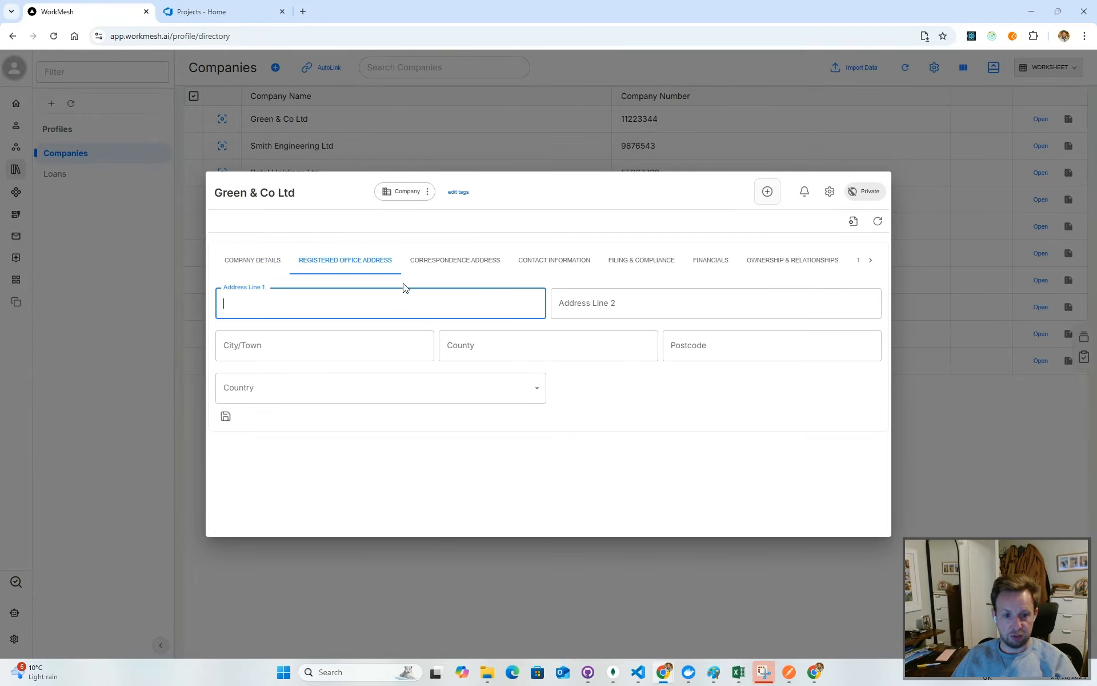
left_click(366, 389)
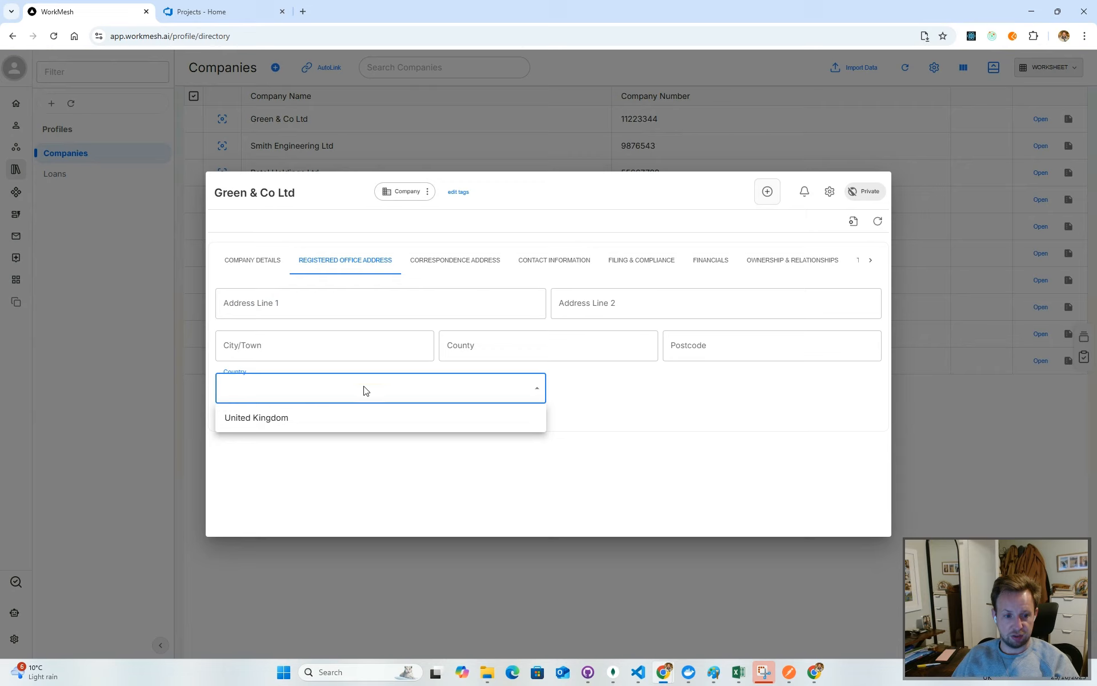
left_click(457, 260)
left_click(552, 260)
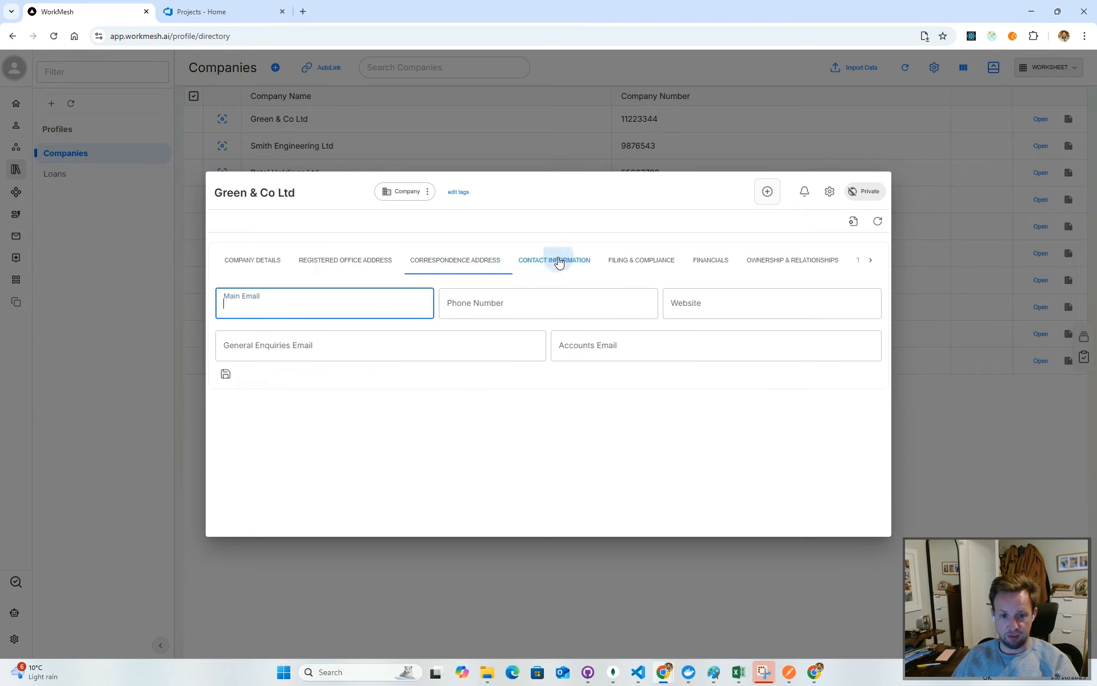
Review the Risk Priority choices under Filing & Compliance and the Accounting Standard choices under Financials.
left_click(653, 265)
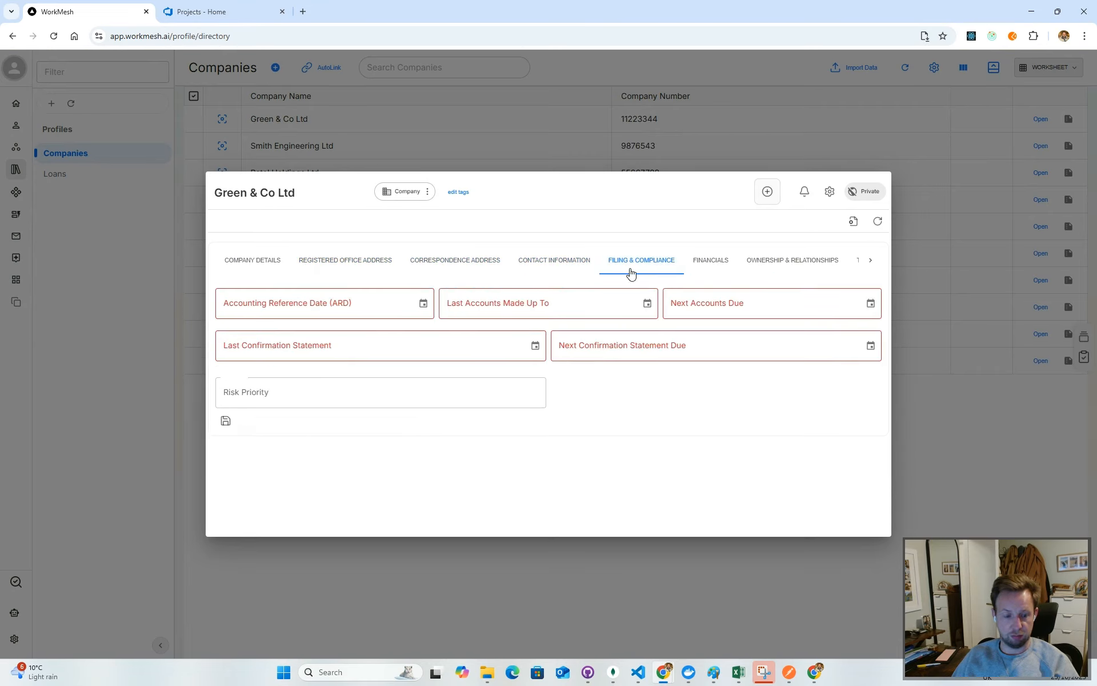
left_click(406, 392)
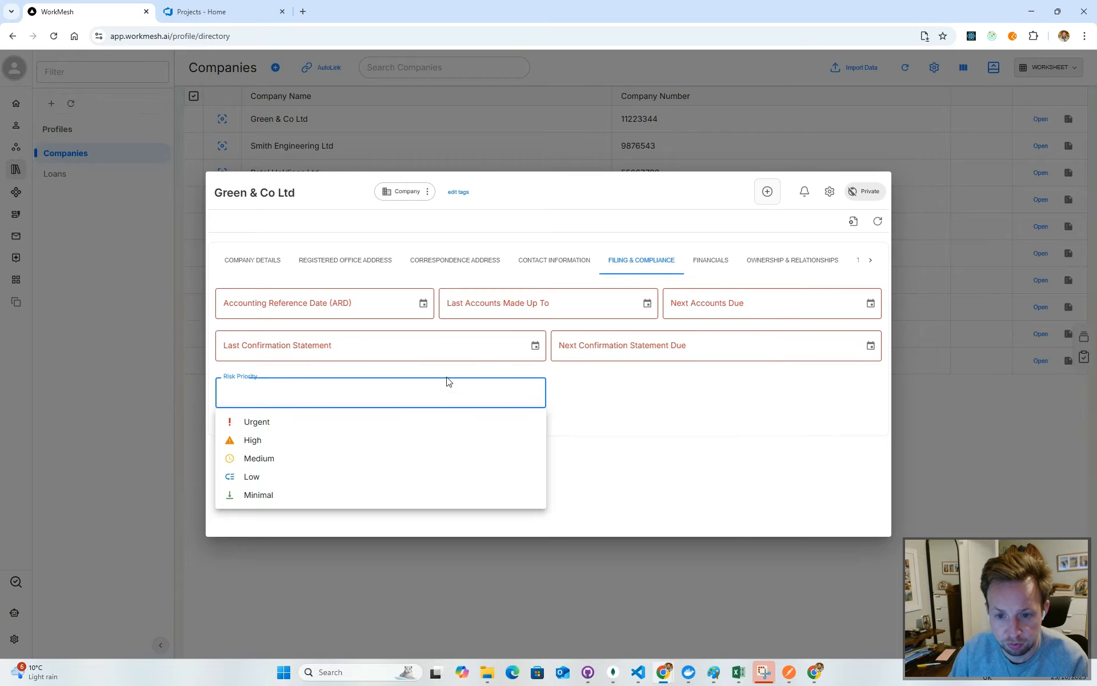
left_click(709, 261)
left_click(365, 348)
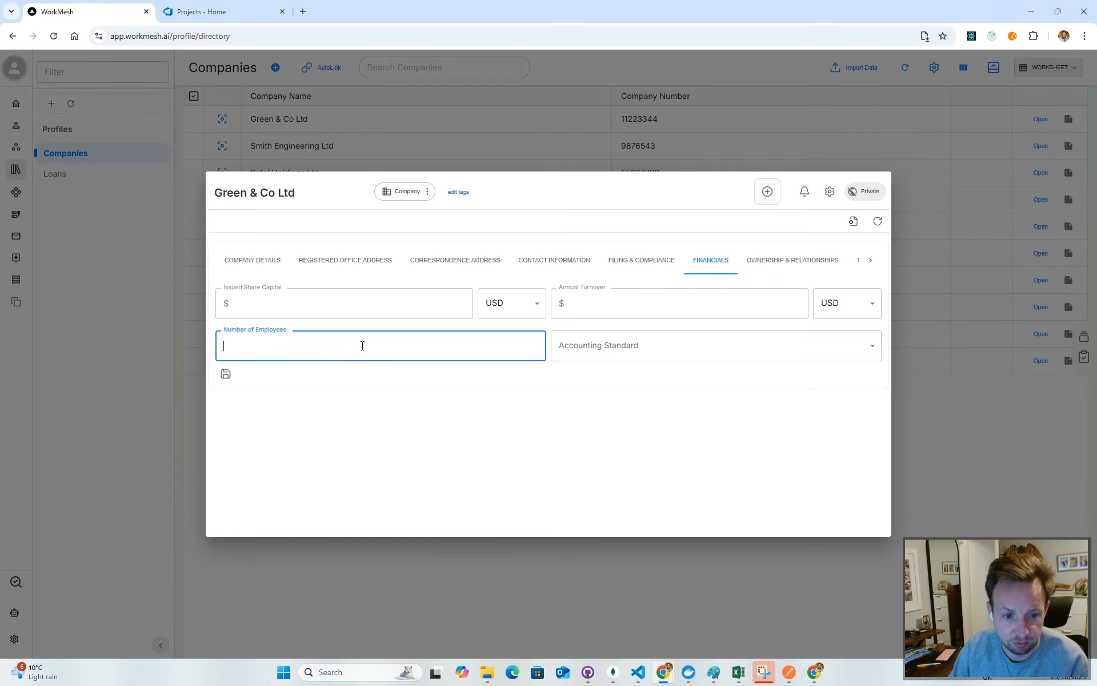
left_click(648, 331)
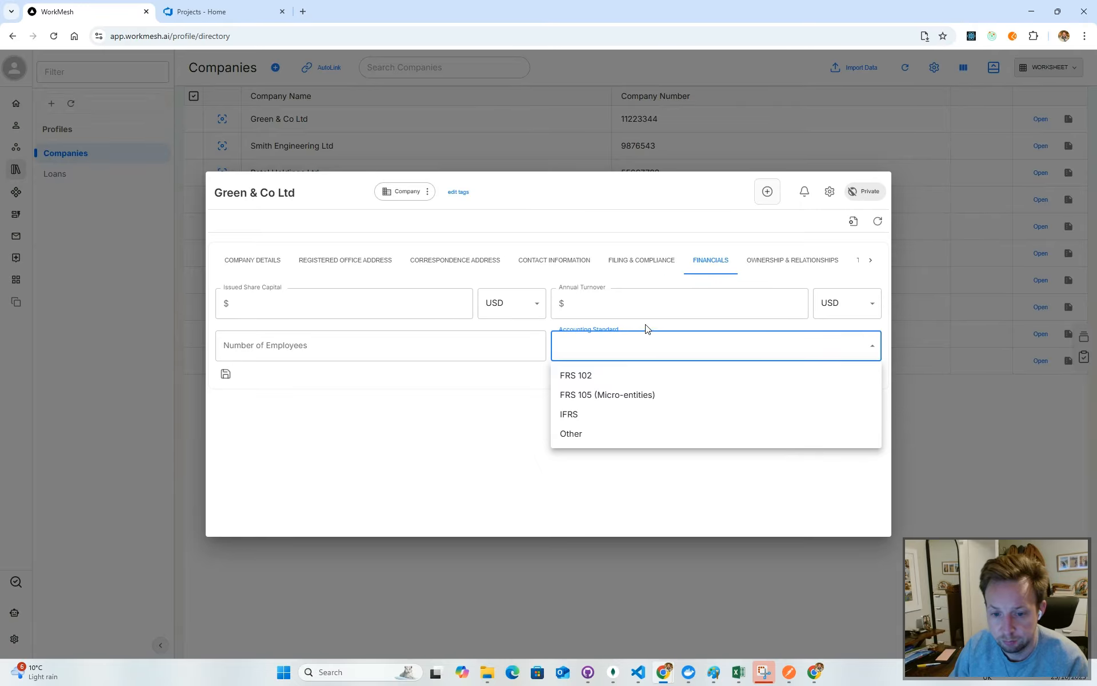
In Ownership & Relationships, look through the company profiles selectable as Parent Company and leave without selecting one.
left_click(763, 264)
left_click(783, 264)
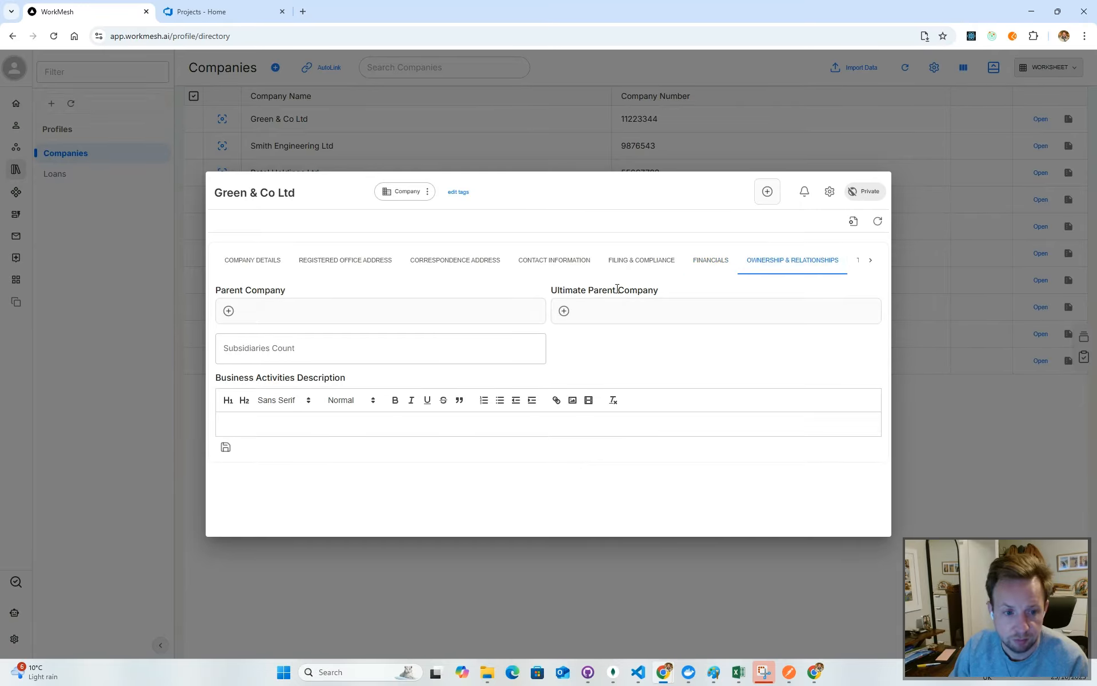
left_click(355, 321)
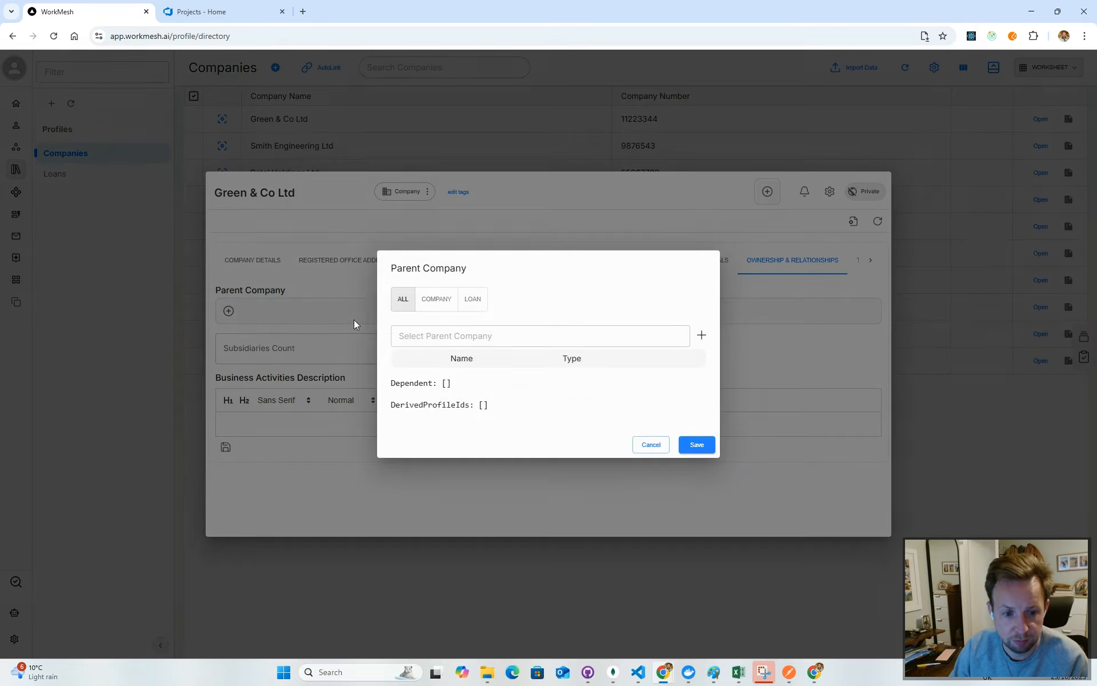
left_click(446, 307)
left_click(440, 336)
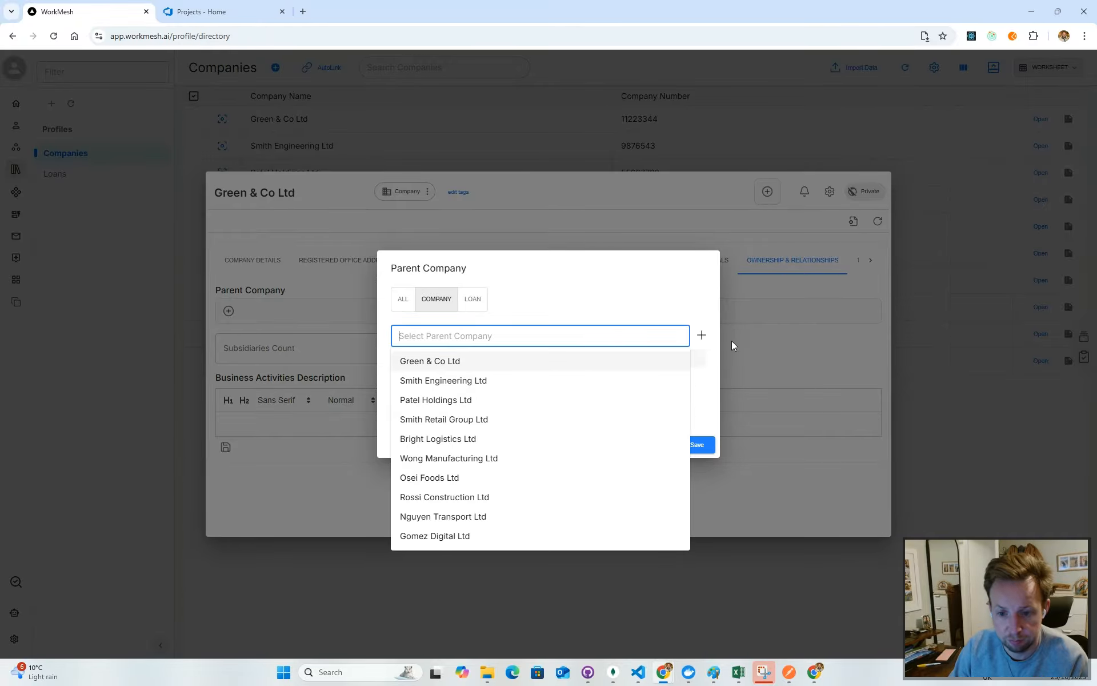
left_click(716, 371)
left_click(651, 445)
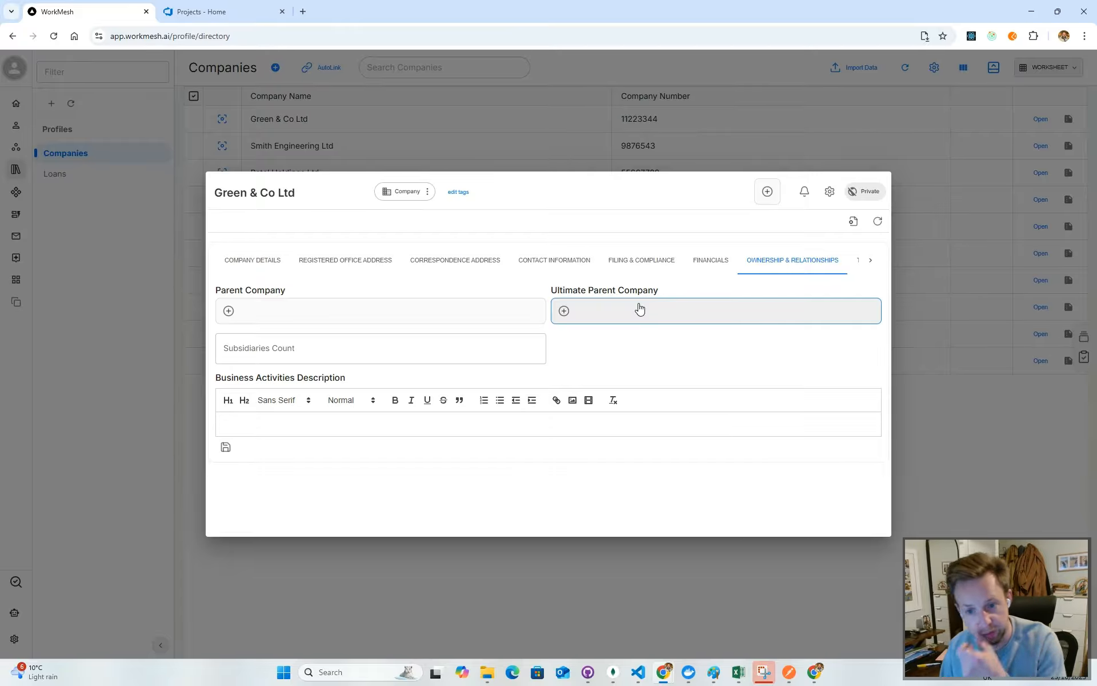
After viewing Tax & Banking, attach loans.csv from File Explorer to Certificate of Incorporation in Documents & Notes and preview the file.
left_click(870, 260)
left_click(753, 260)
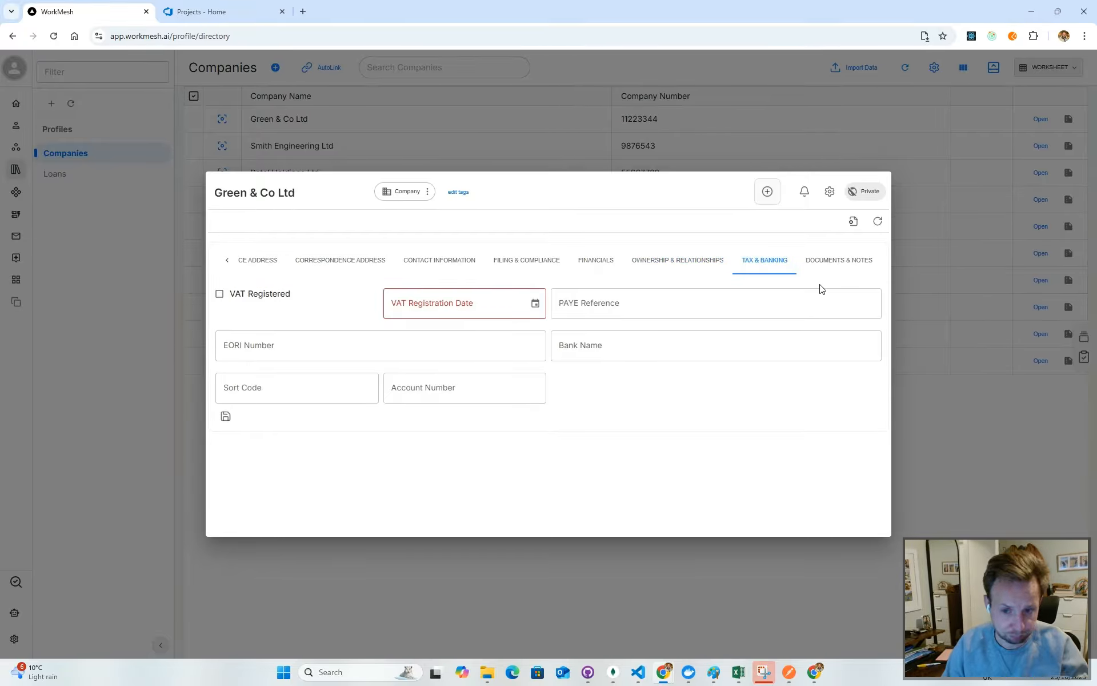
left_click(835, 273)
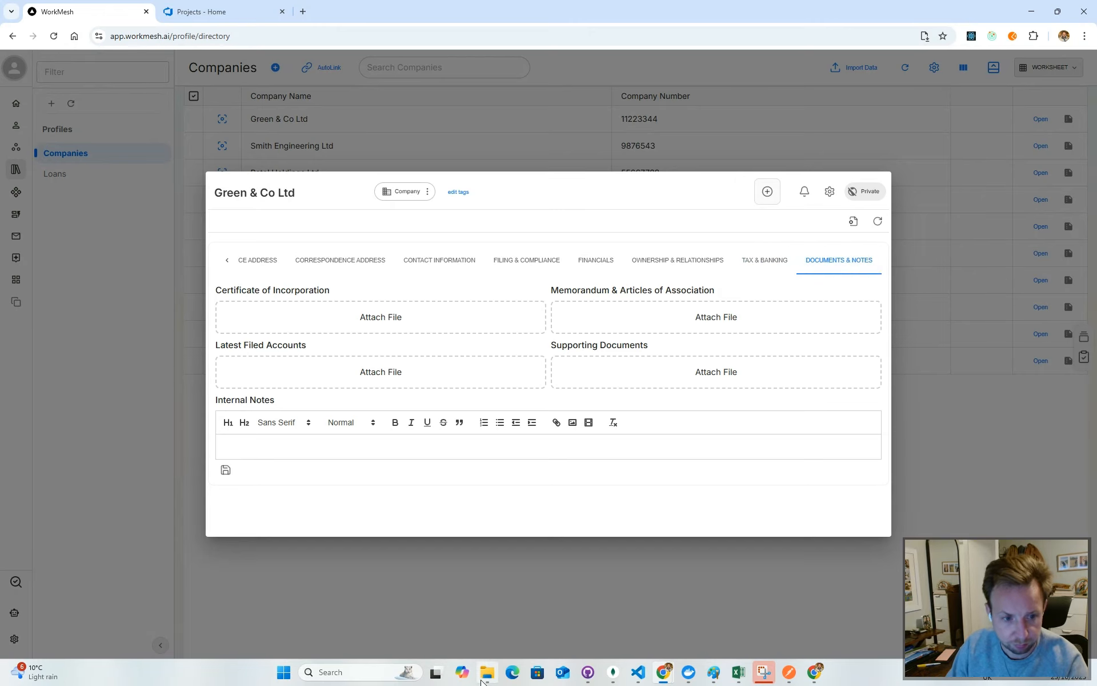
mouse_move(486, 677)
left_click(491, 630)
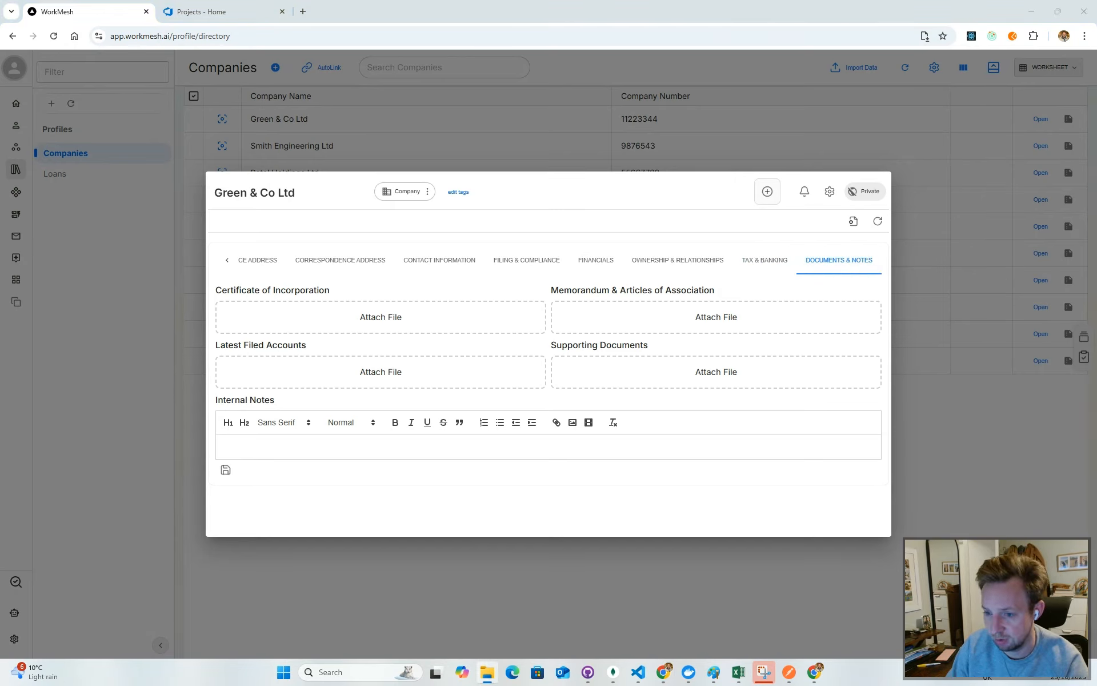
left_click_drag(1058, 346, 414, 324)
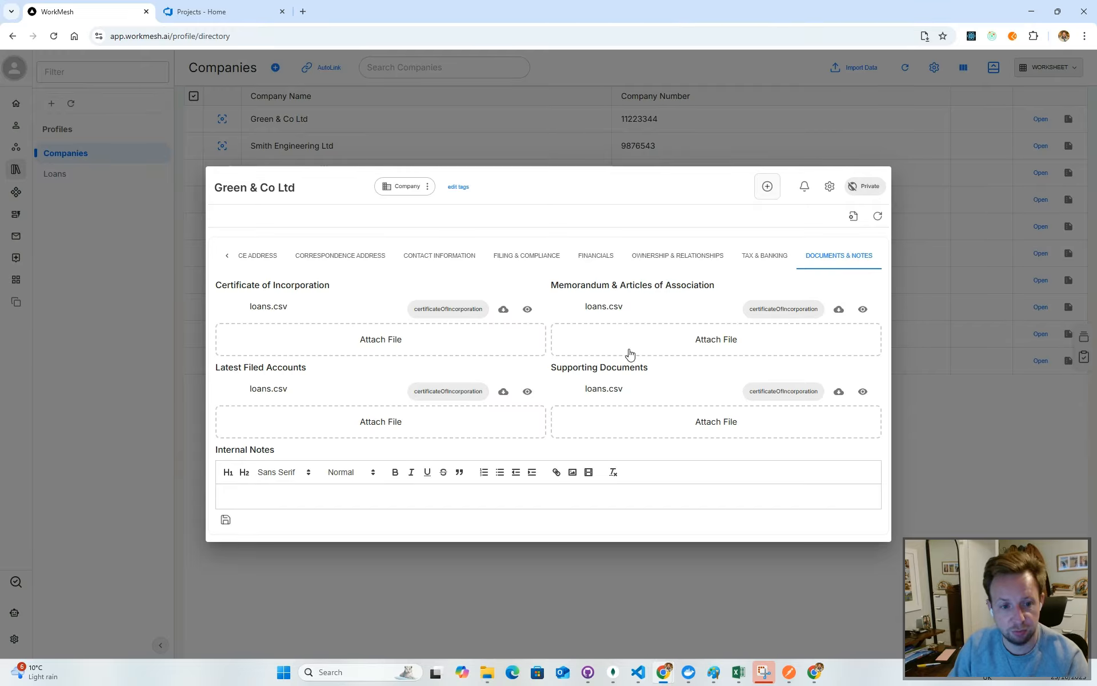
left_click(527, 310)
left_click(214, 314)
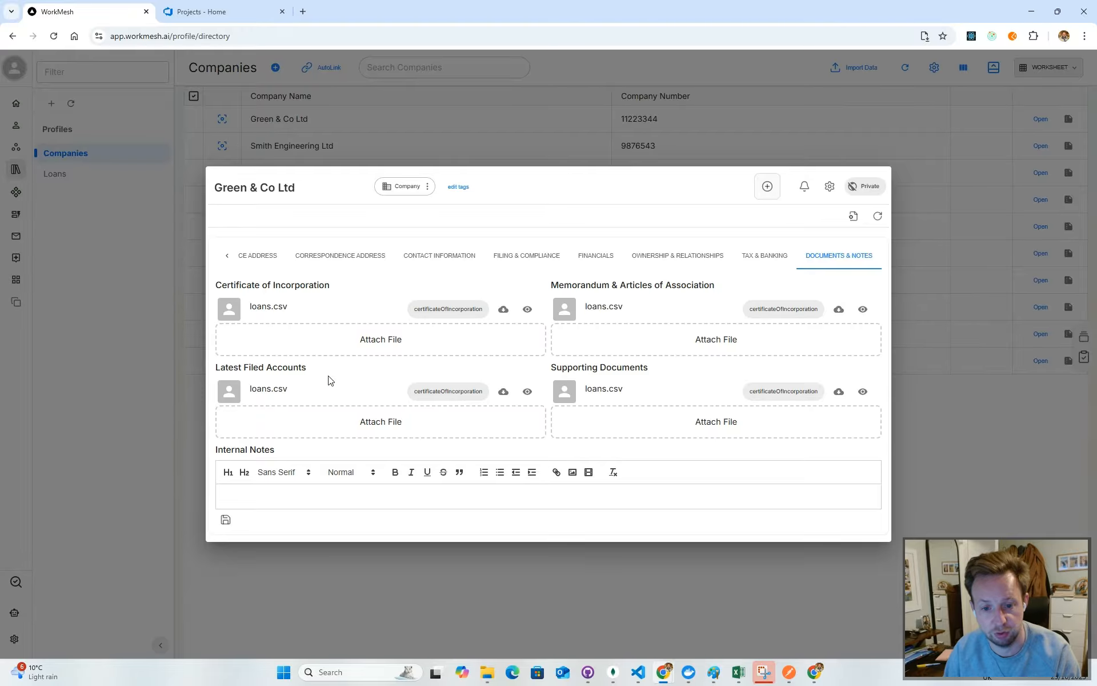
Open the Company Model editor and compare the Documents & Notes preview with its field configuration, collapsing the preview.
left_click(853, 217)
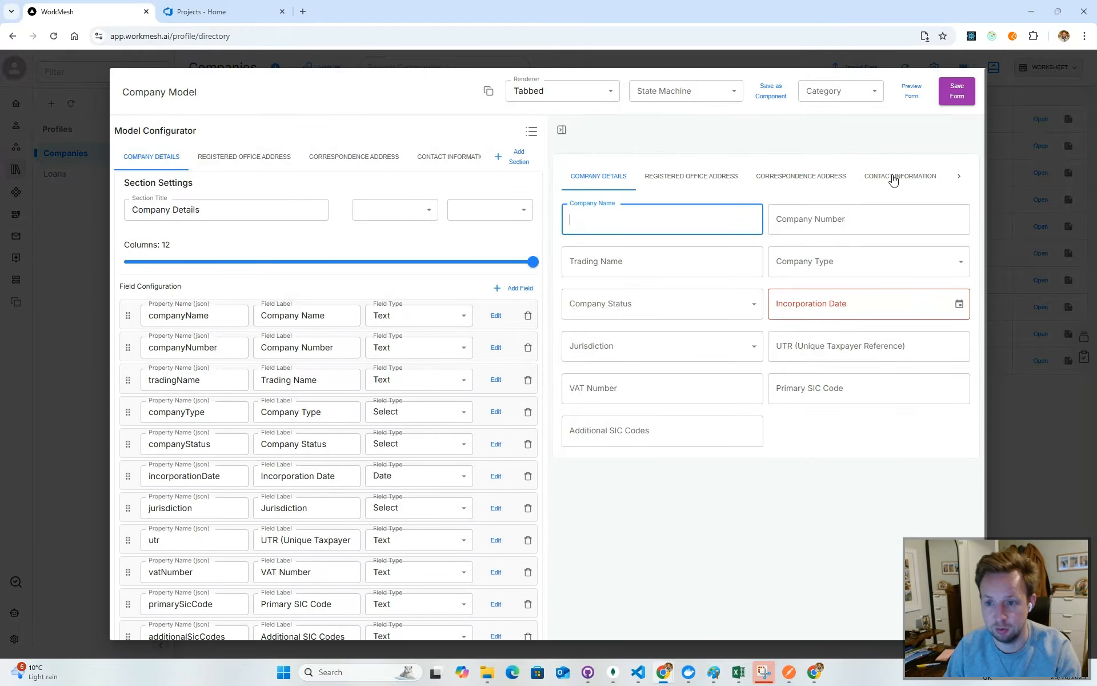
left_click(958, 177)
left_click(958, 177)
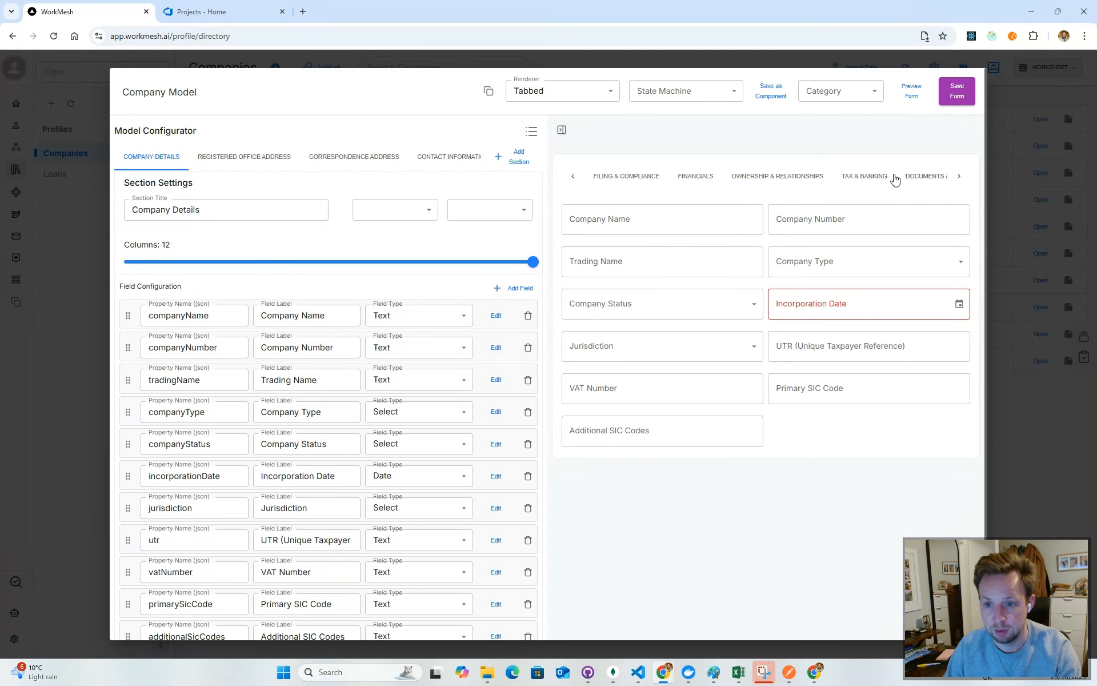
left_click(909, 179)
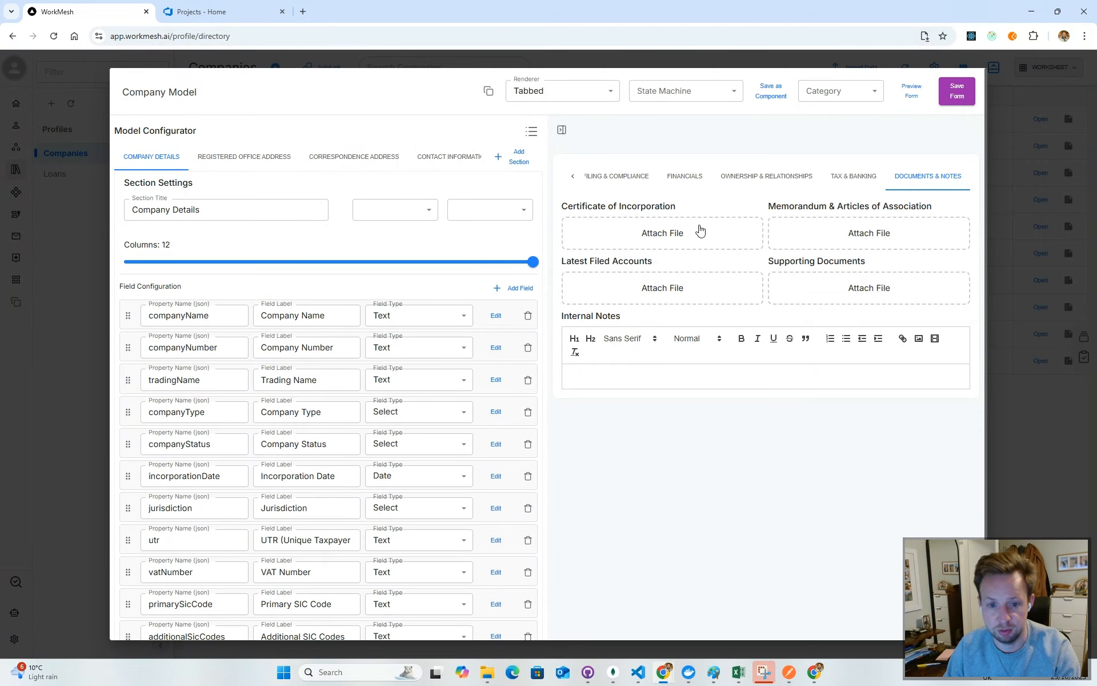
left_click(454, 156)
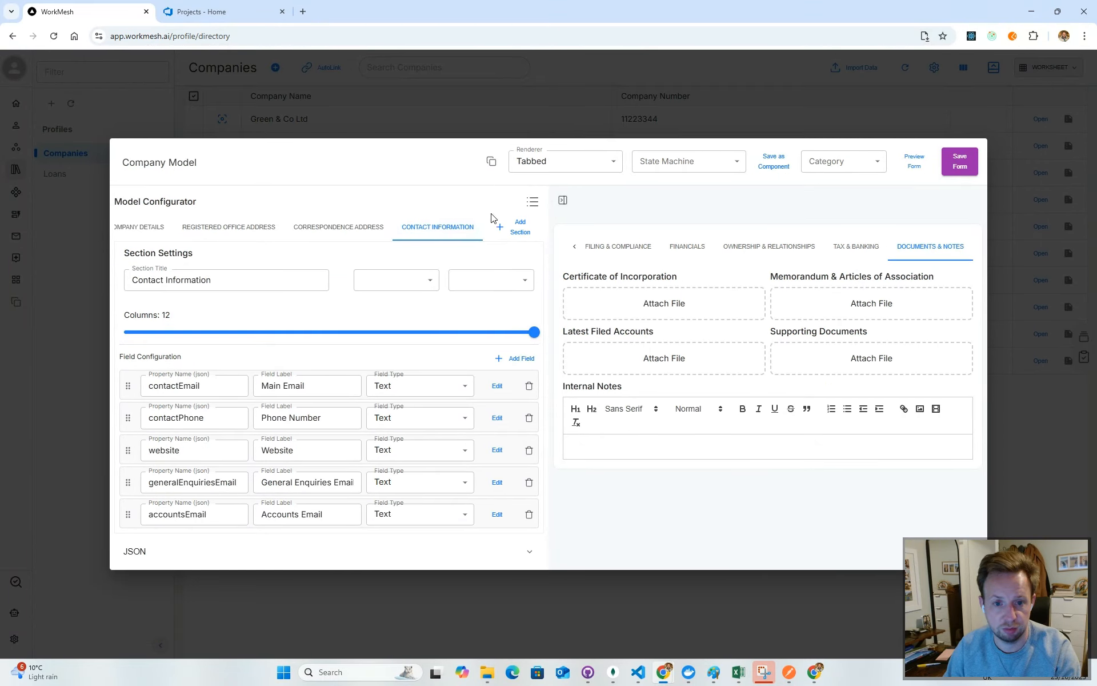
left_click(563, 201)
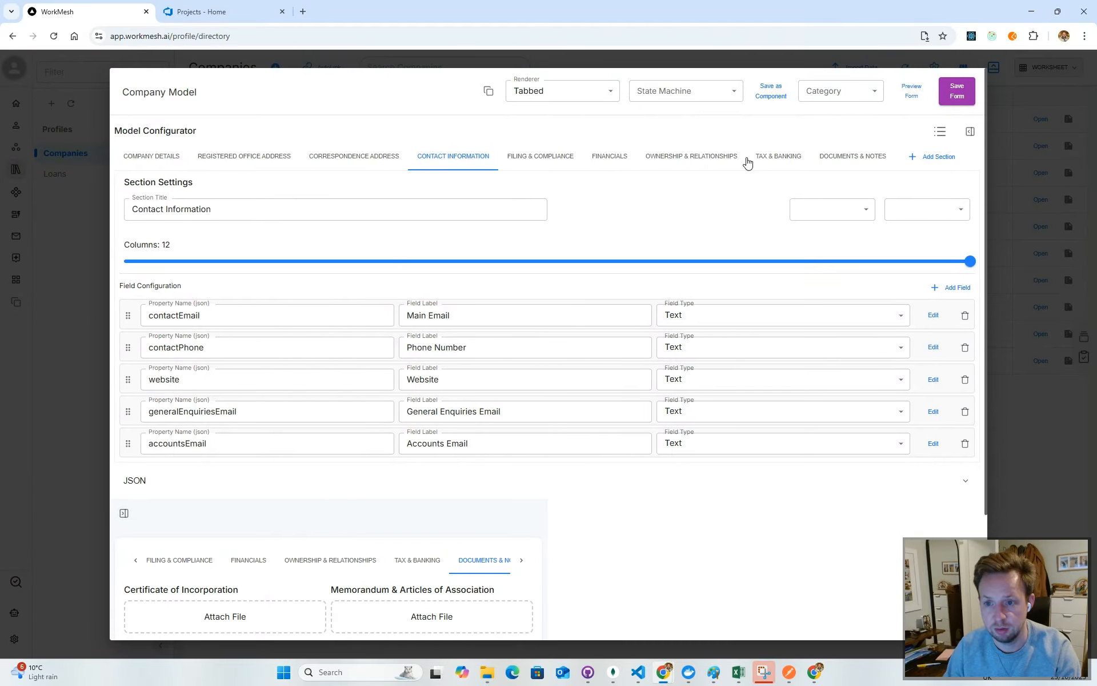
left_click(835, 156)
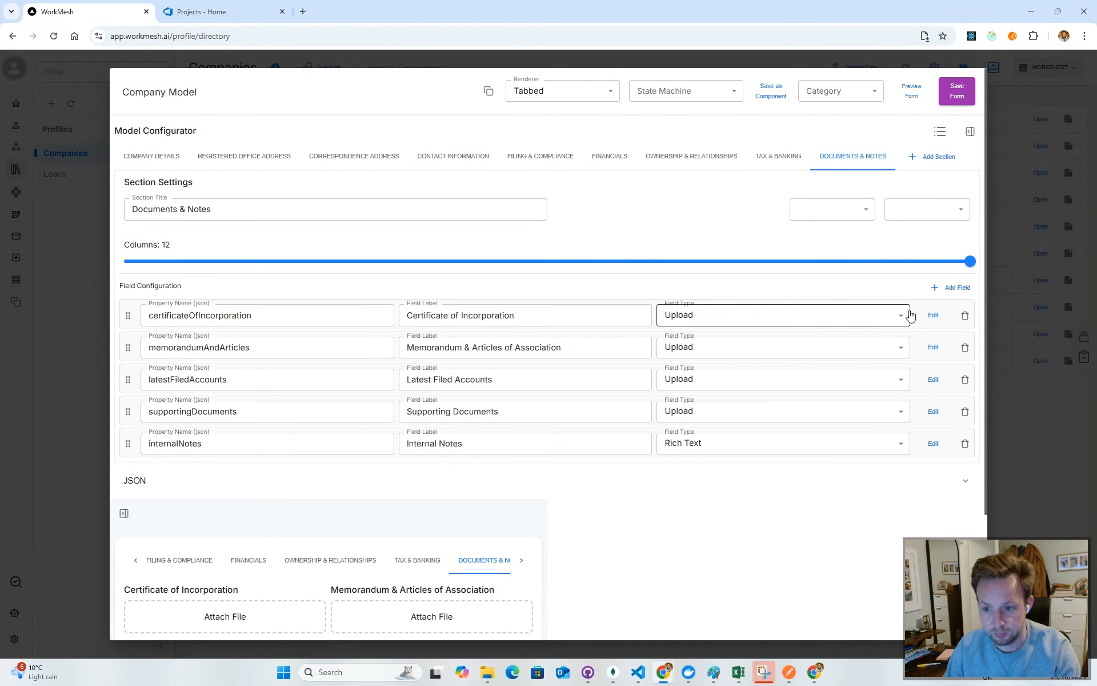
Check the group keys of the four upload fields in Documents & Notes, then save the form and return to the record.
left_click(933, 315)
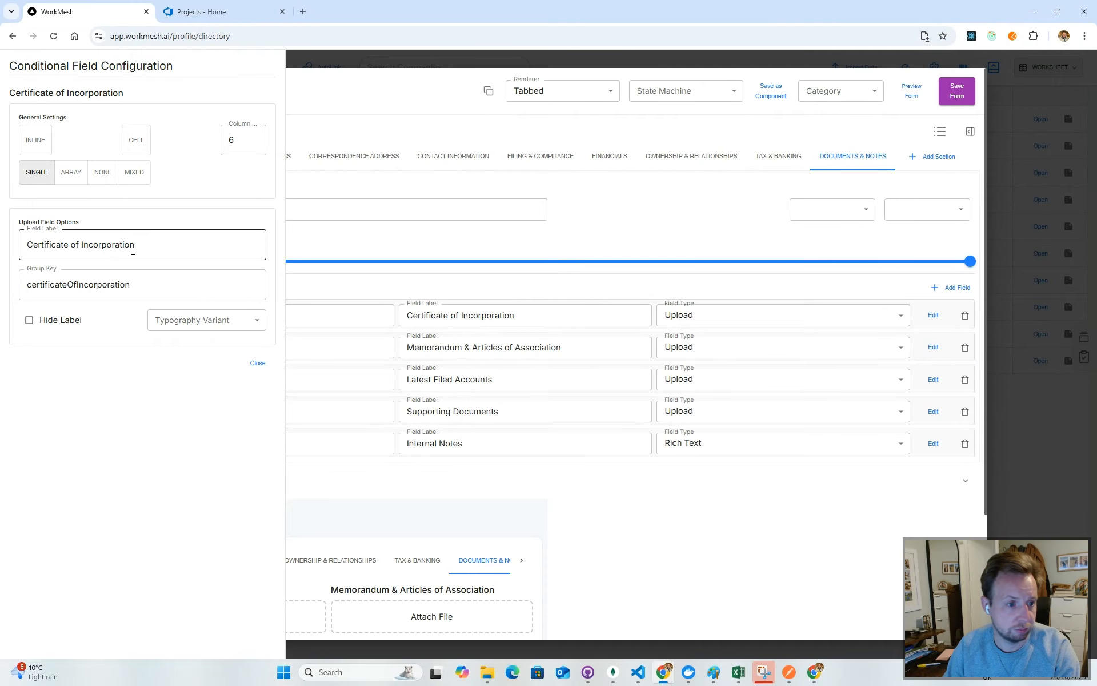
left_click(128, 284)
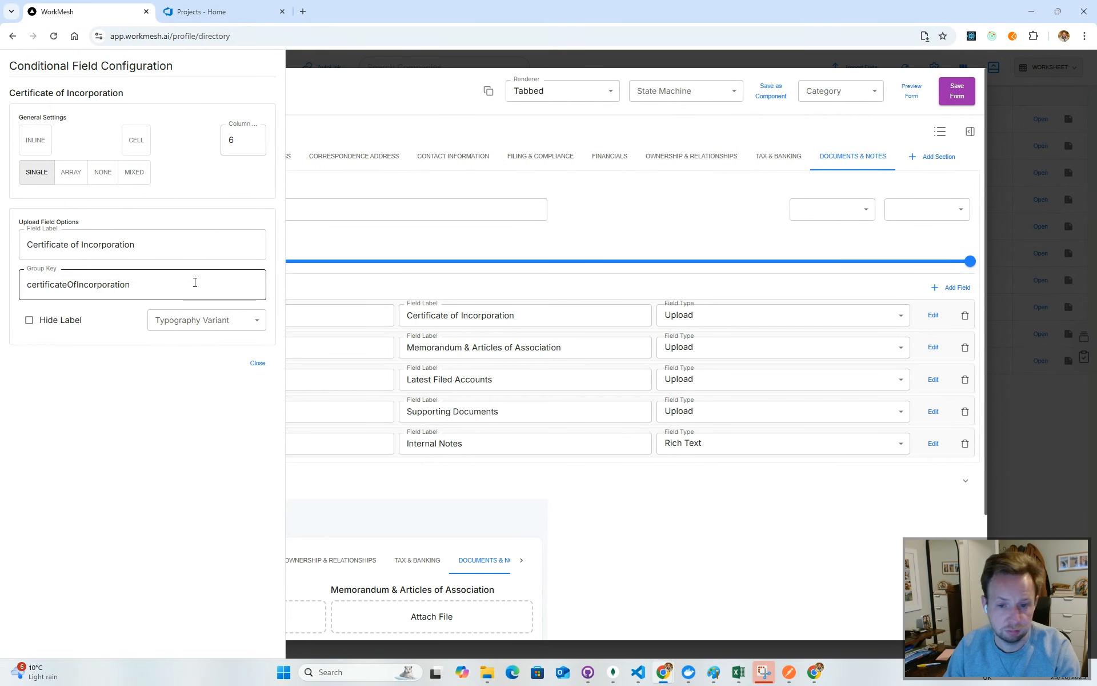
left_click(935, 348)
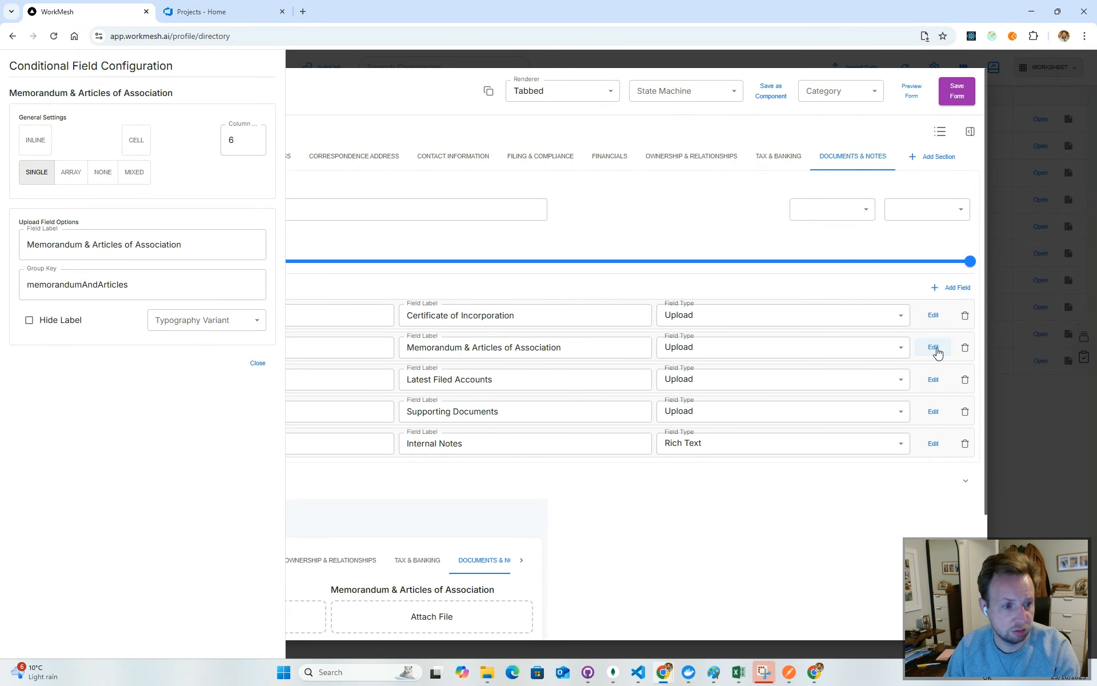
left_click(942, 381)
left_click(932, 411)
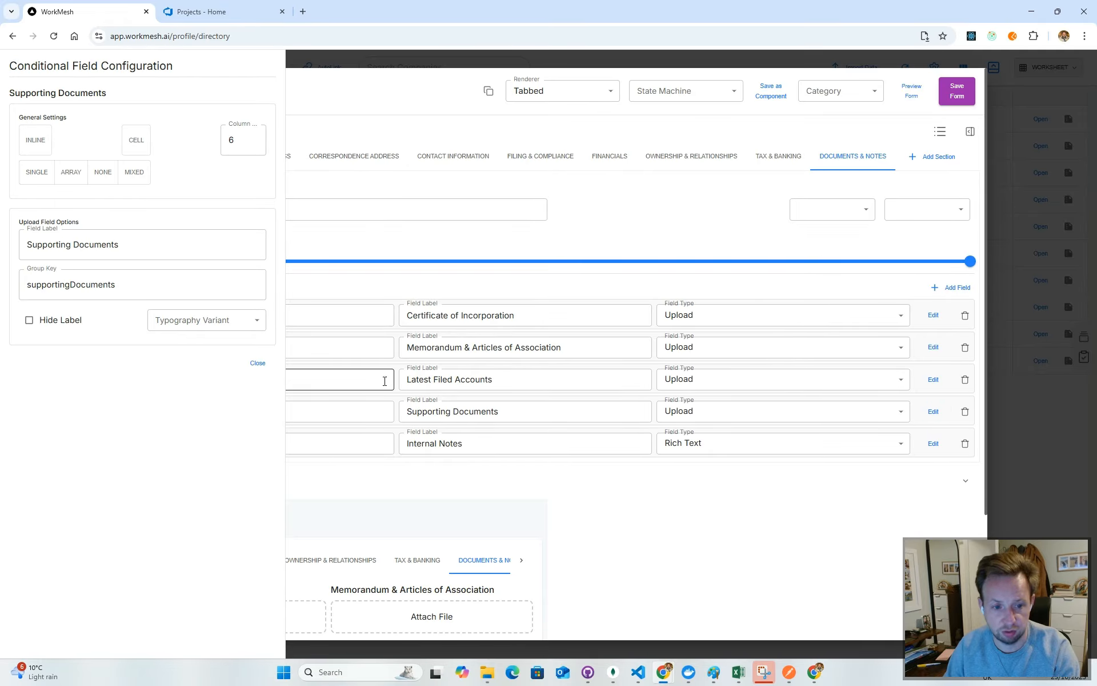
left_click(259, 365)
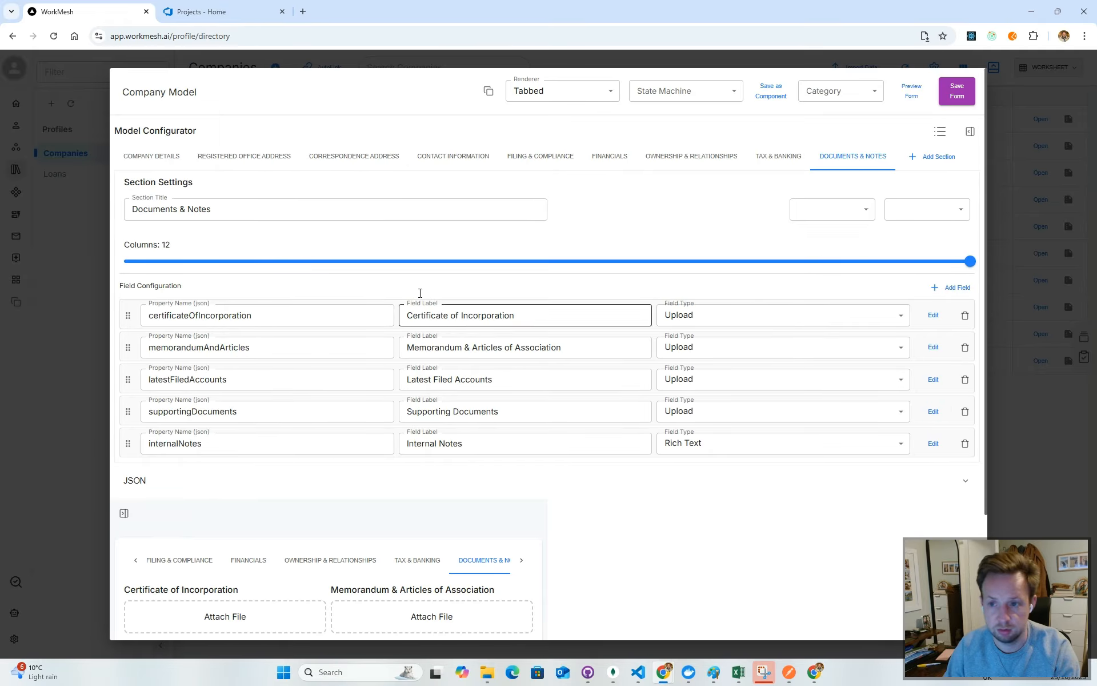
left_click(964, 102)
left_click(1029, 410)
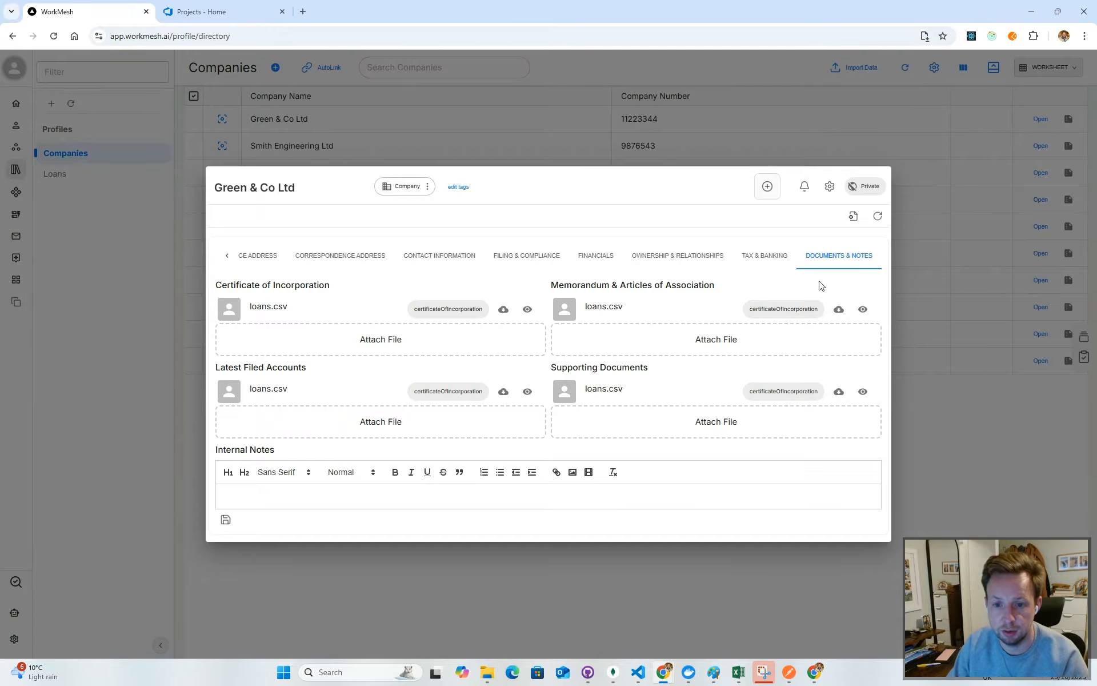
Review the Green & Co Ltd record's sections backwards from Tax & Banking to Contact Information.
left_click(763, 255)
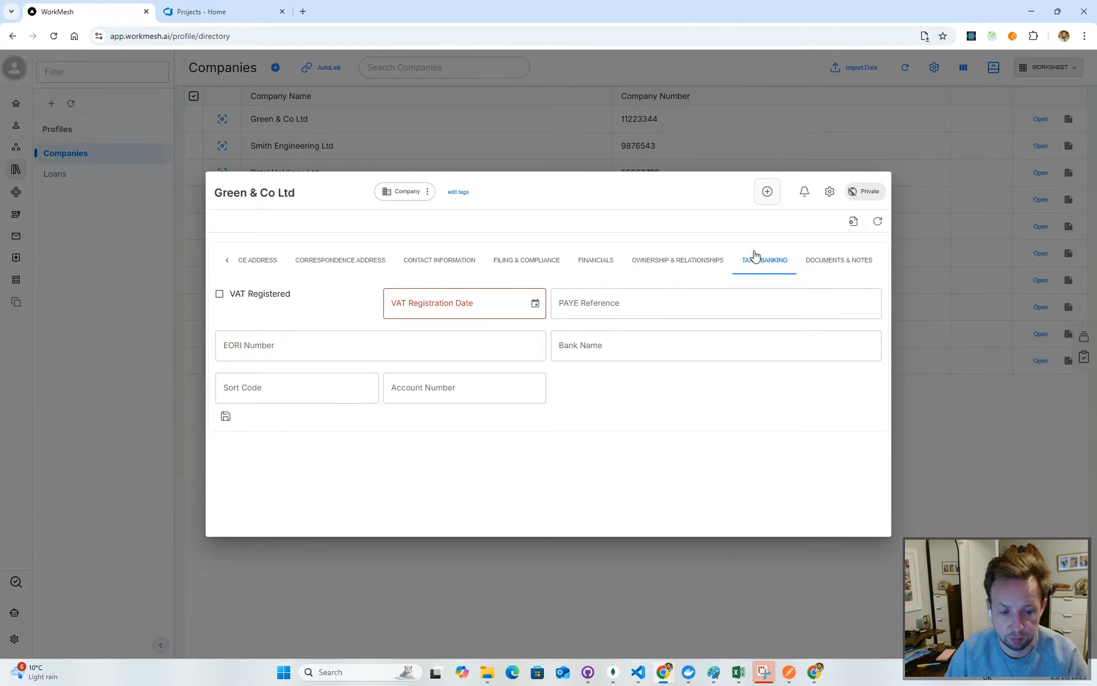
left_click(693, 271)
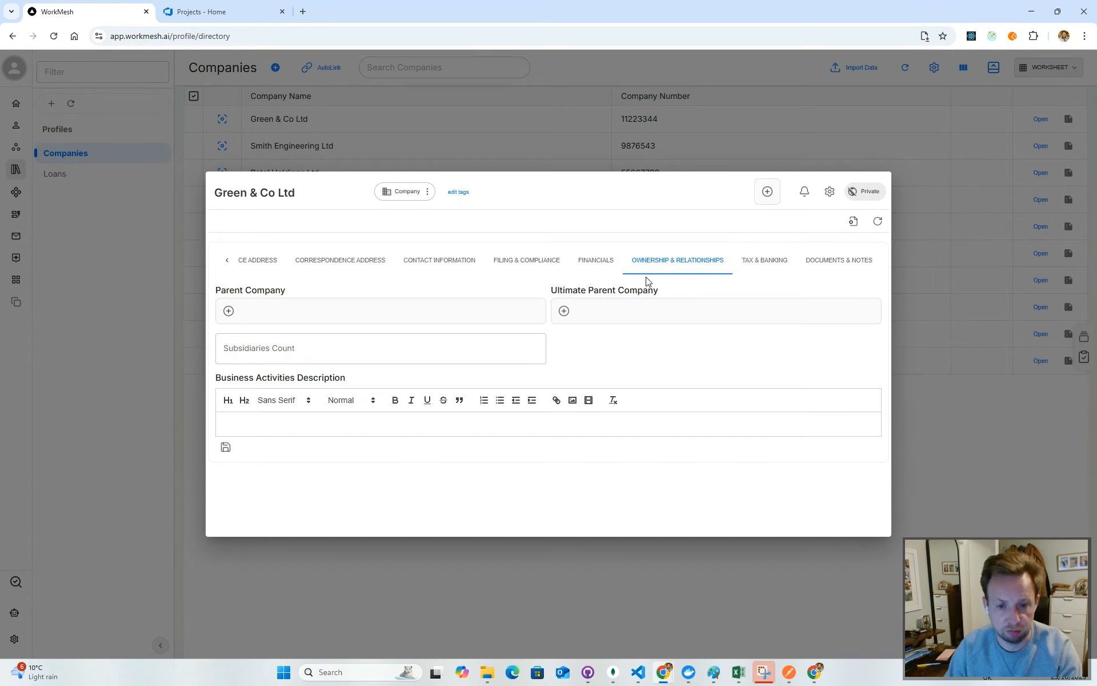
left_click(582, 264)
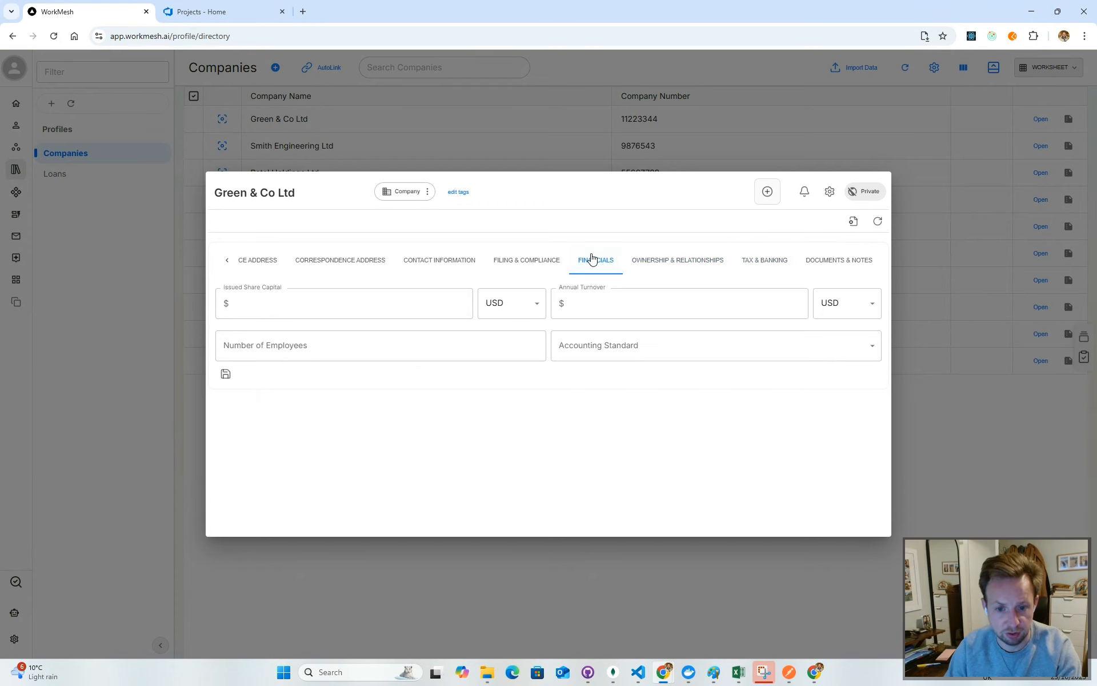
left_click(526, 263)
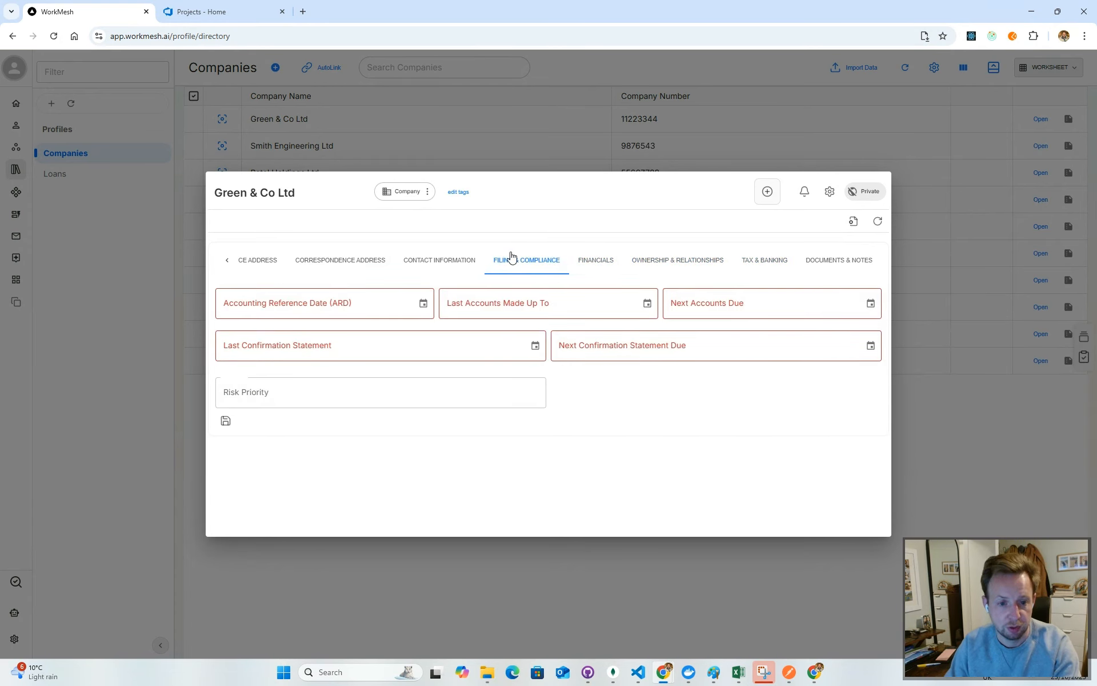
left_click(424, 260)
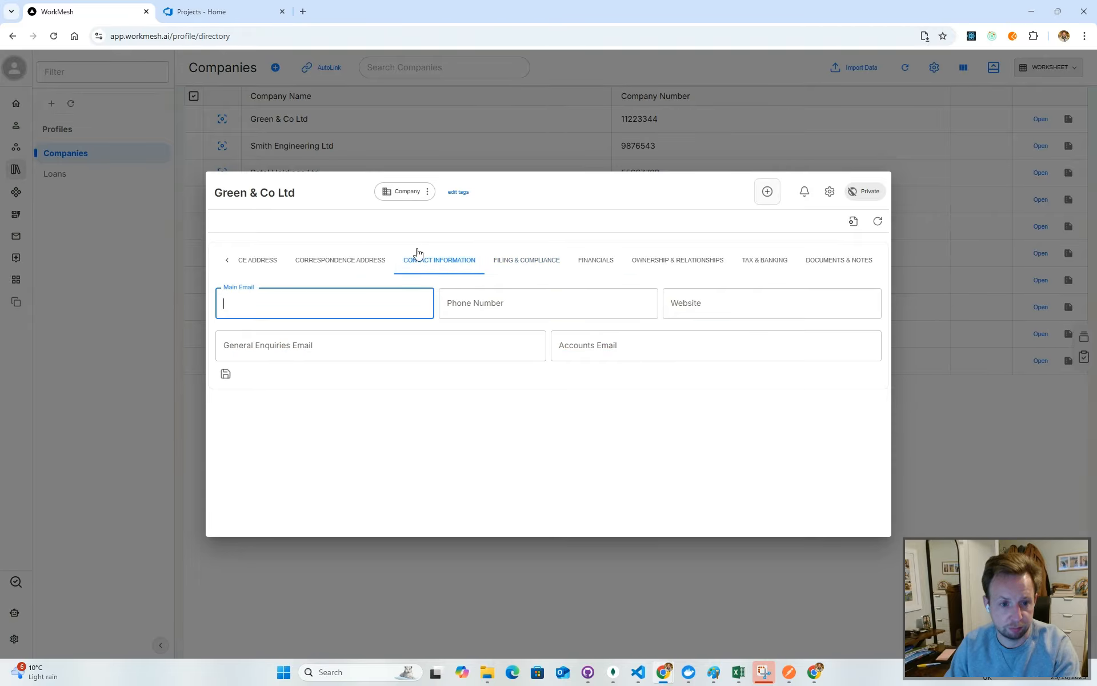
Review the Correspondence Address and Registered Office Address sections of the Green & Co Ltd record, then close the record.
left_click(368, 261)
left_click(265, 260)
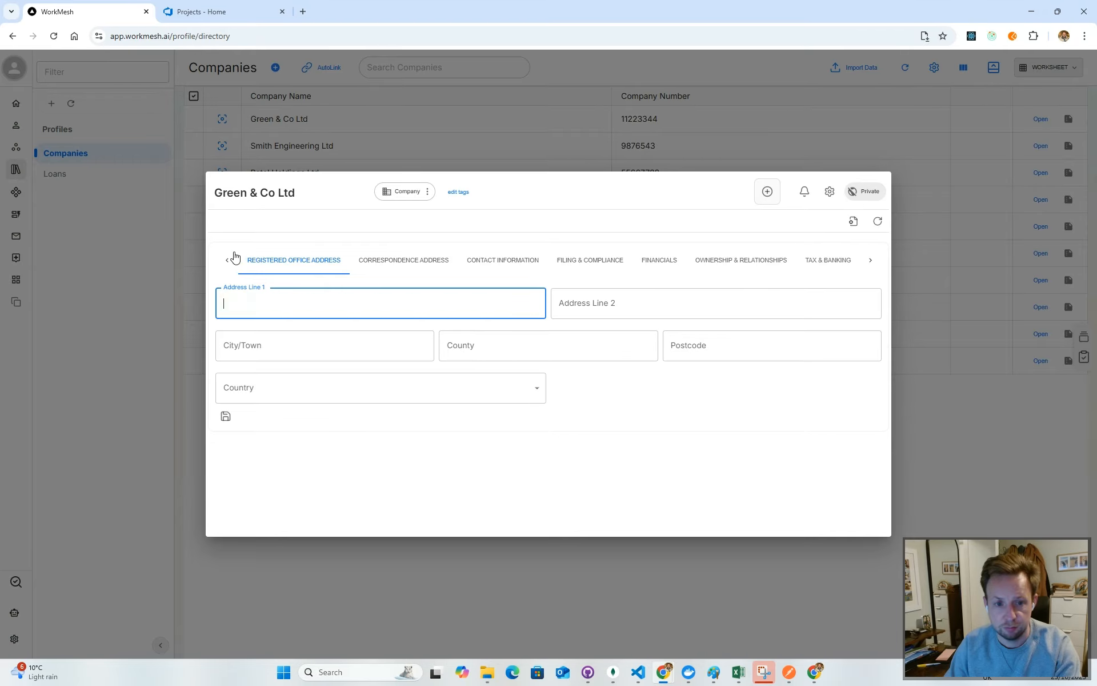
left_click(944, 392)
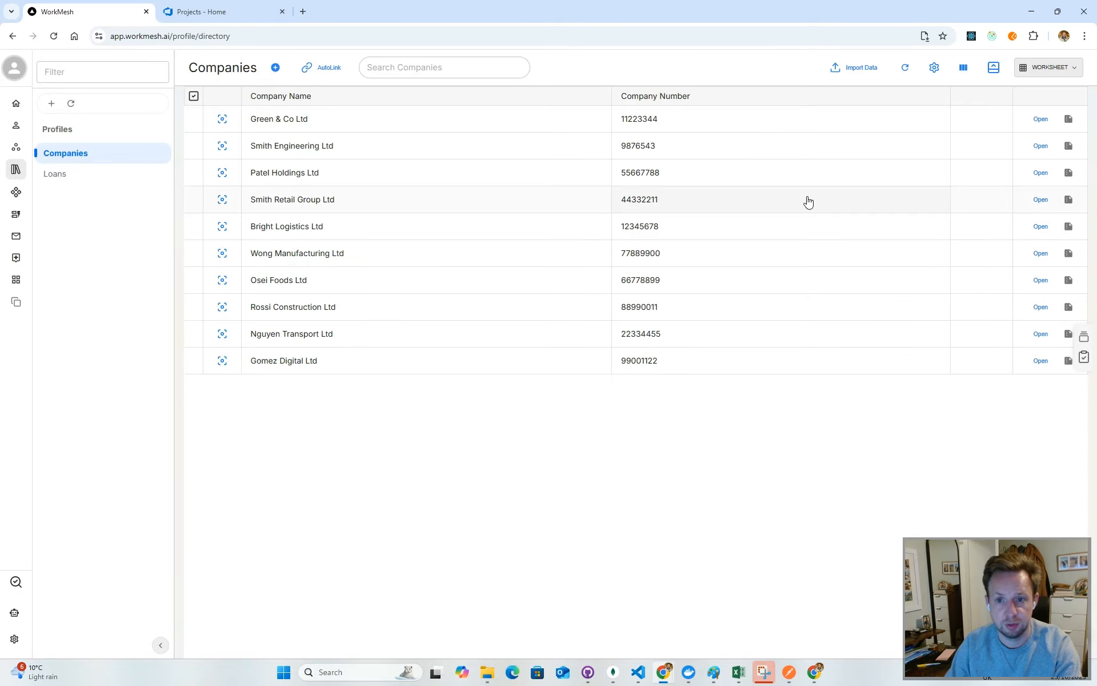
Look through the Company model fields in the Column Selector and add VAT Number as a column of the Companies list.
right_click(916, 118)
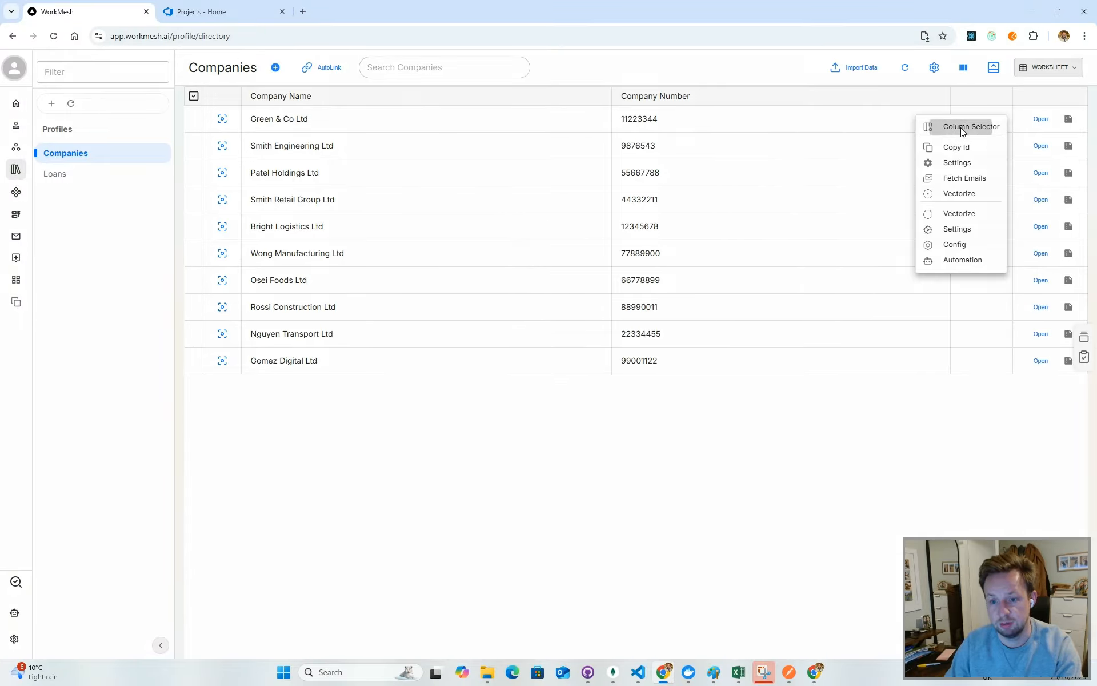
left_click(963, 131)
left_click(309, 449)
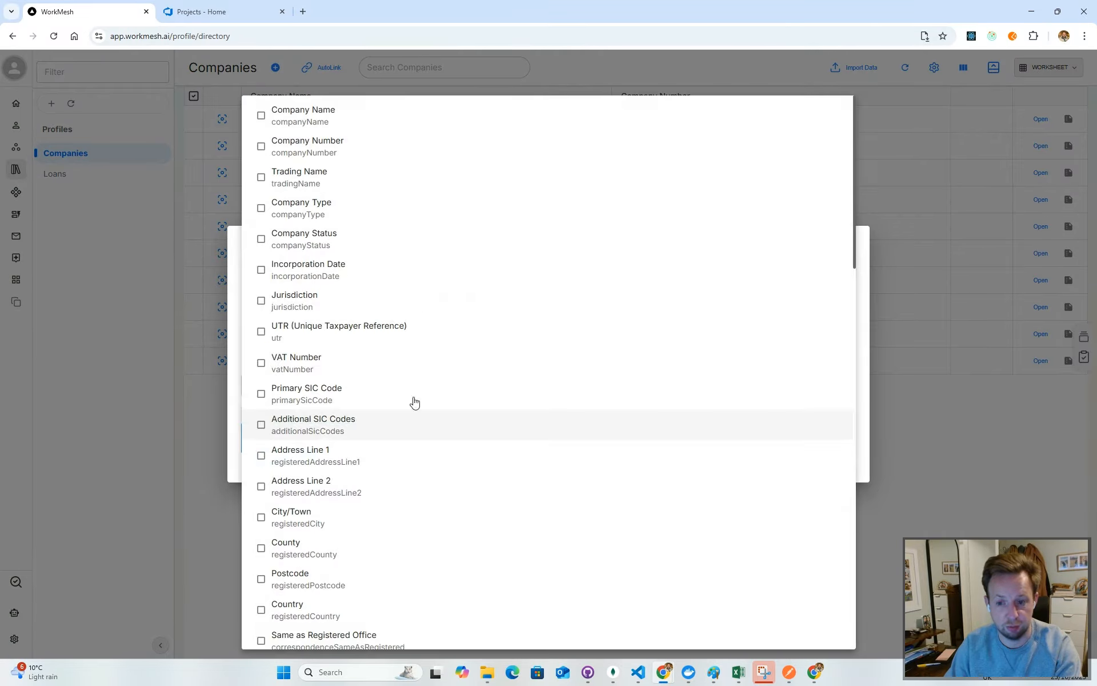
scroll(548, 331, "down", 15)
scroll(549, 332, "down", 5)
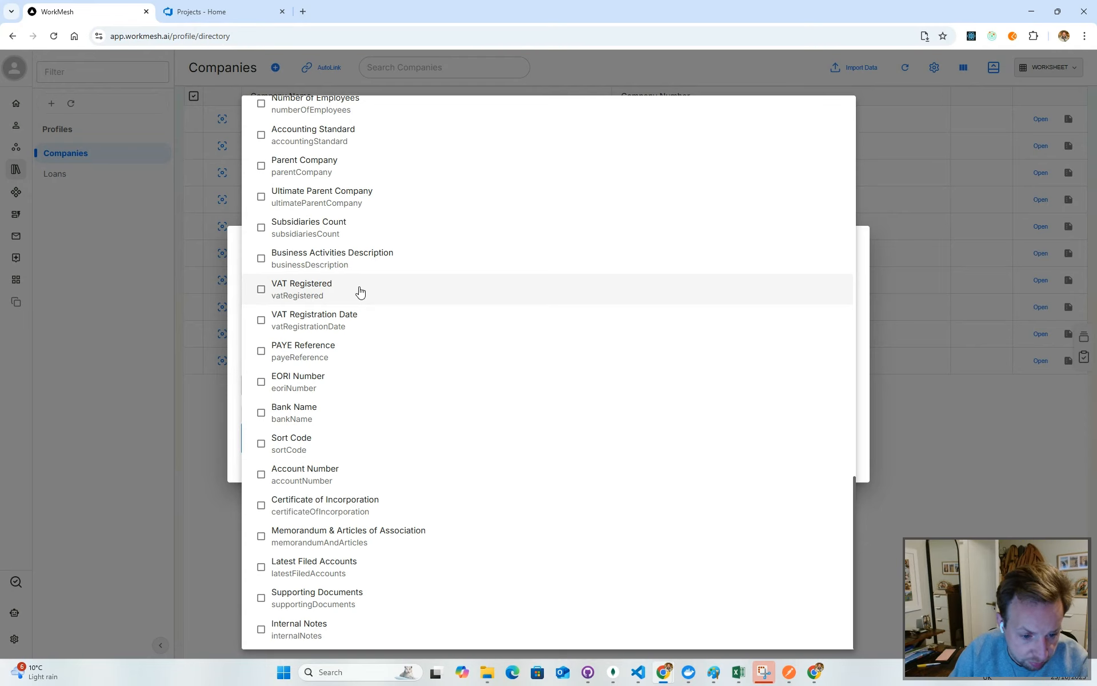
scroll(359, 292, "up", 3)
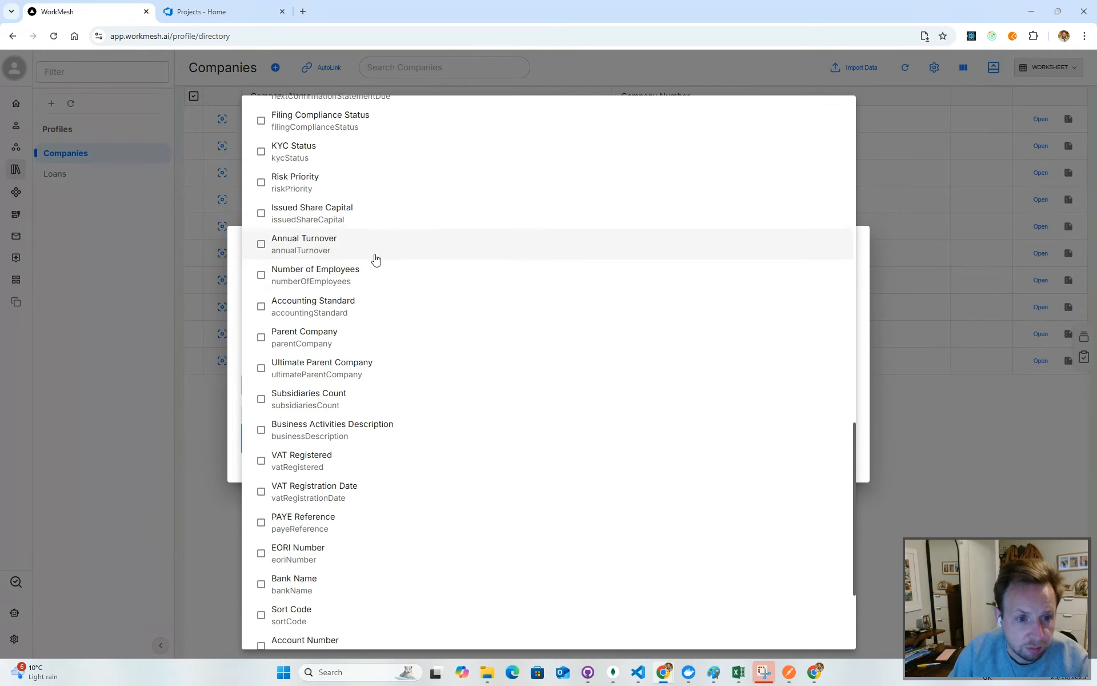
scroll(360, 285, "down", 1)
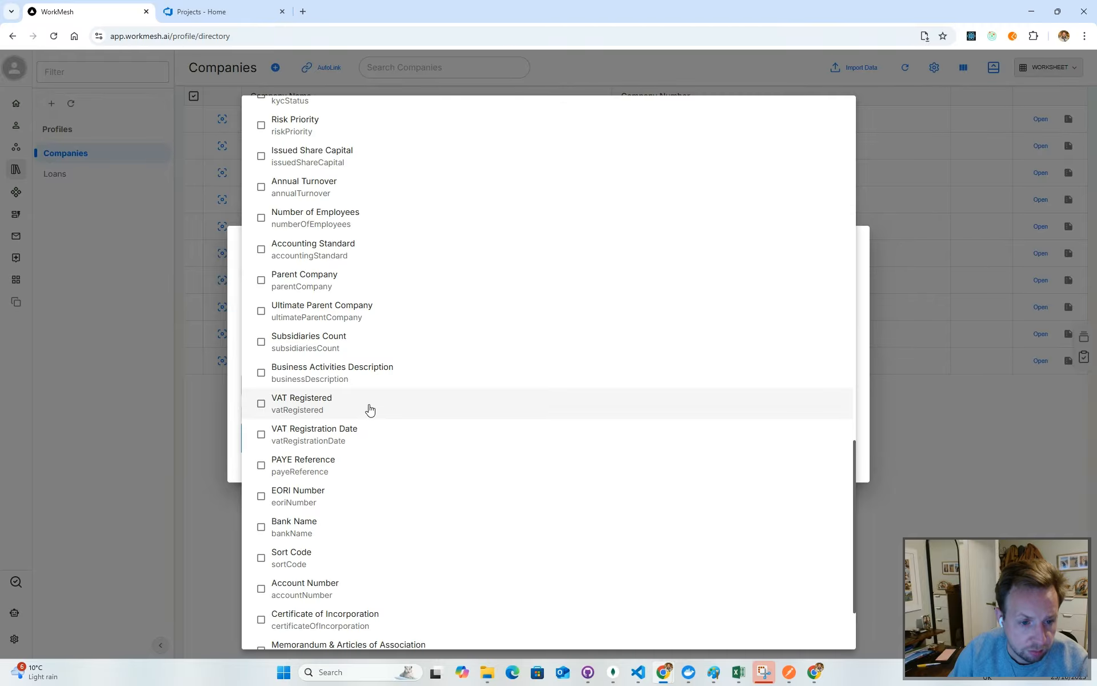
scroll(370, 409, "up", 5)
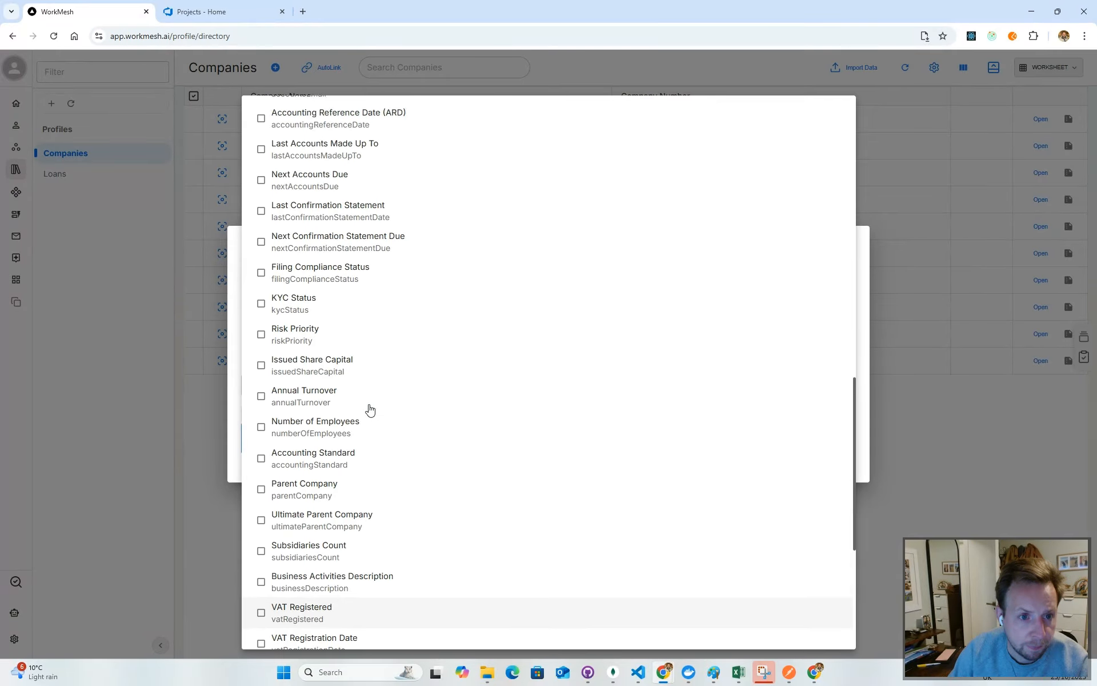
scroll(370, 409, "up", 7)
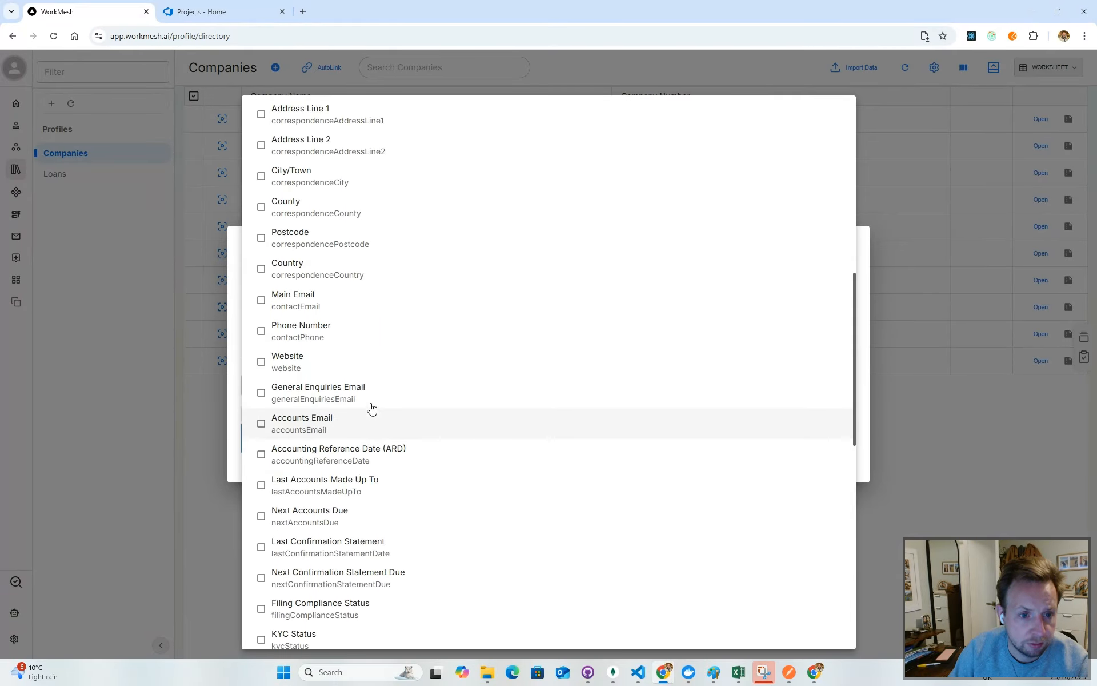
scroll(371, 407, "up", 5)
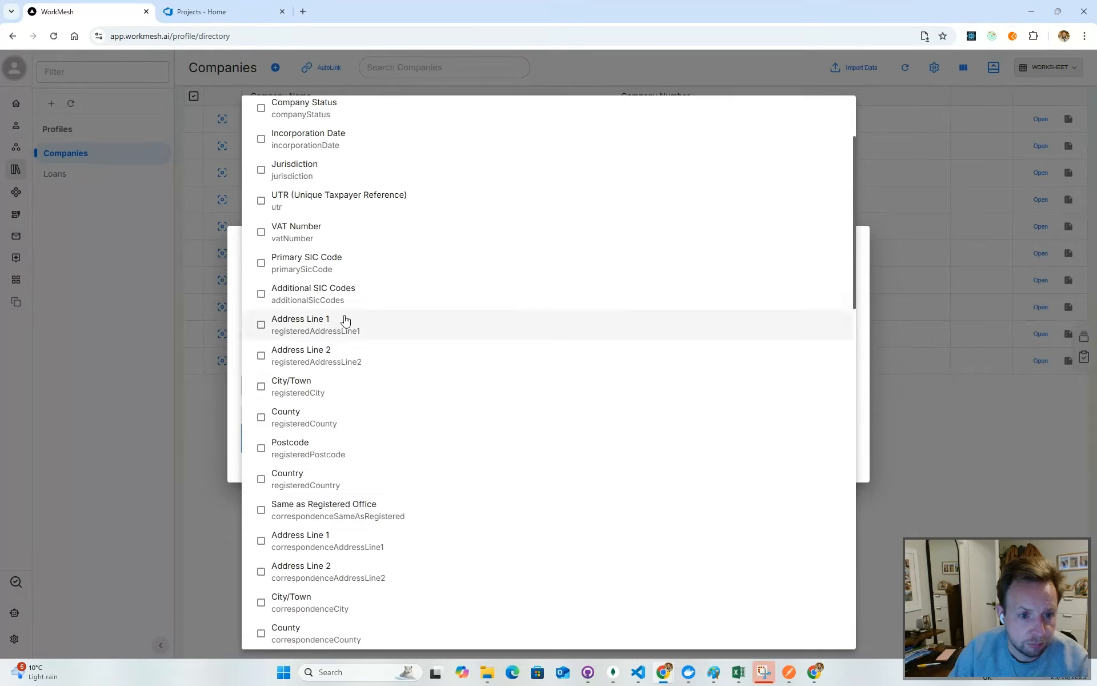
left_click(326, 241)
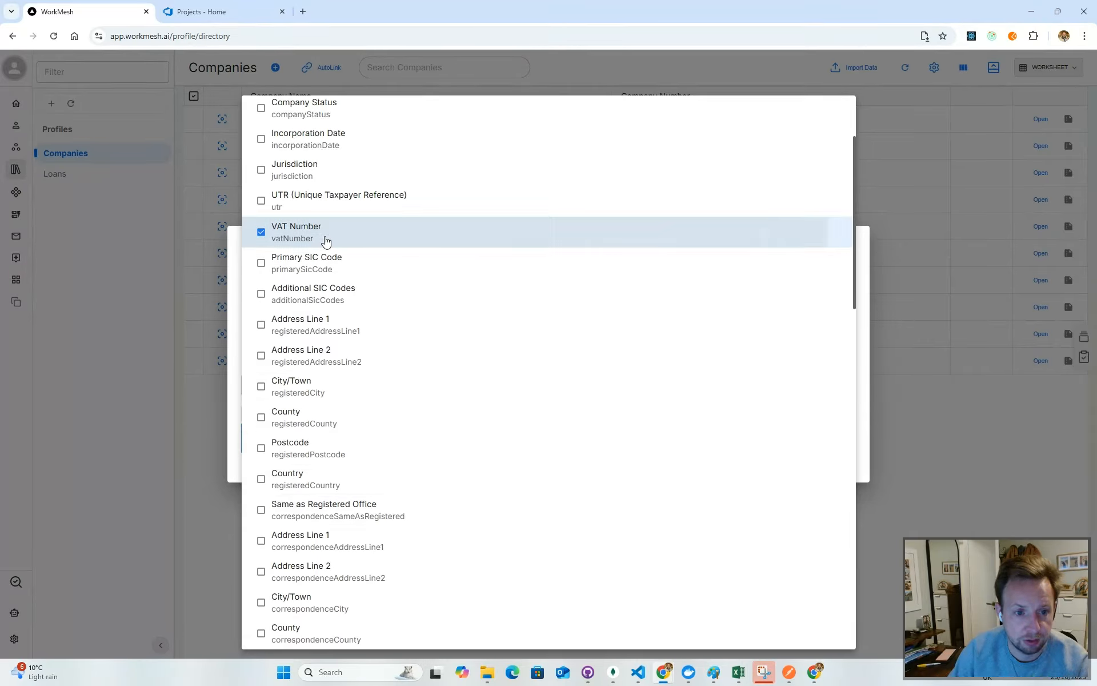
left_click(866, 248)
left_click(265, 463)
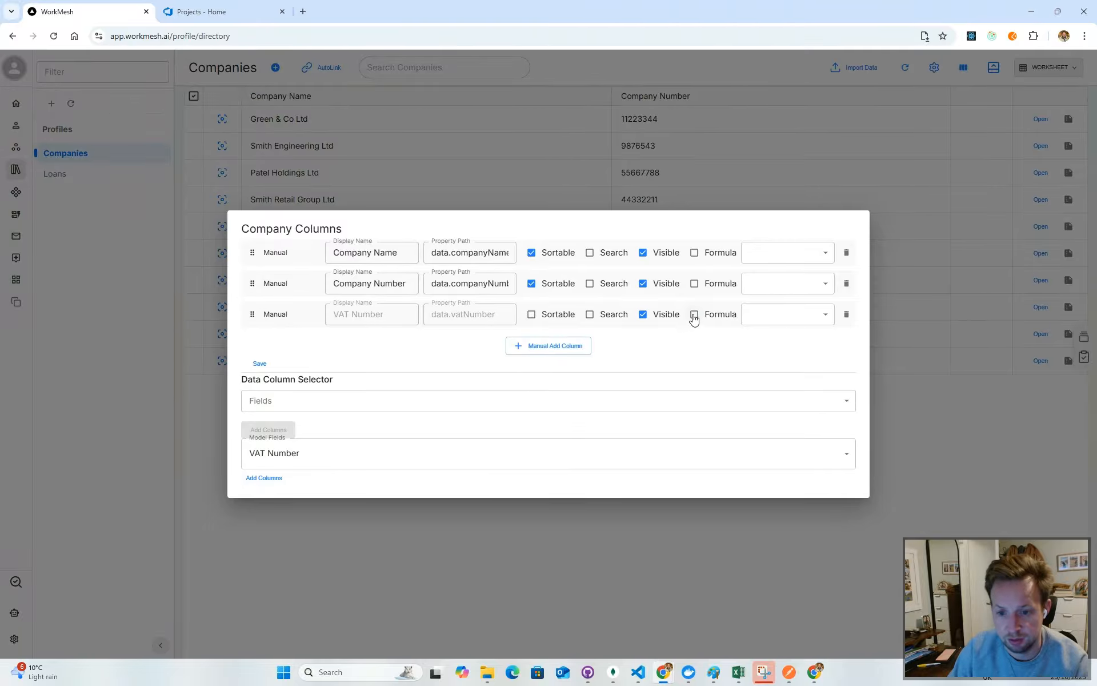
Make the VAT Number column sortable and searchable, enable search on Company Name and Company Number, and save the columns.
left_click(561, 323)
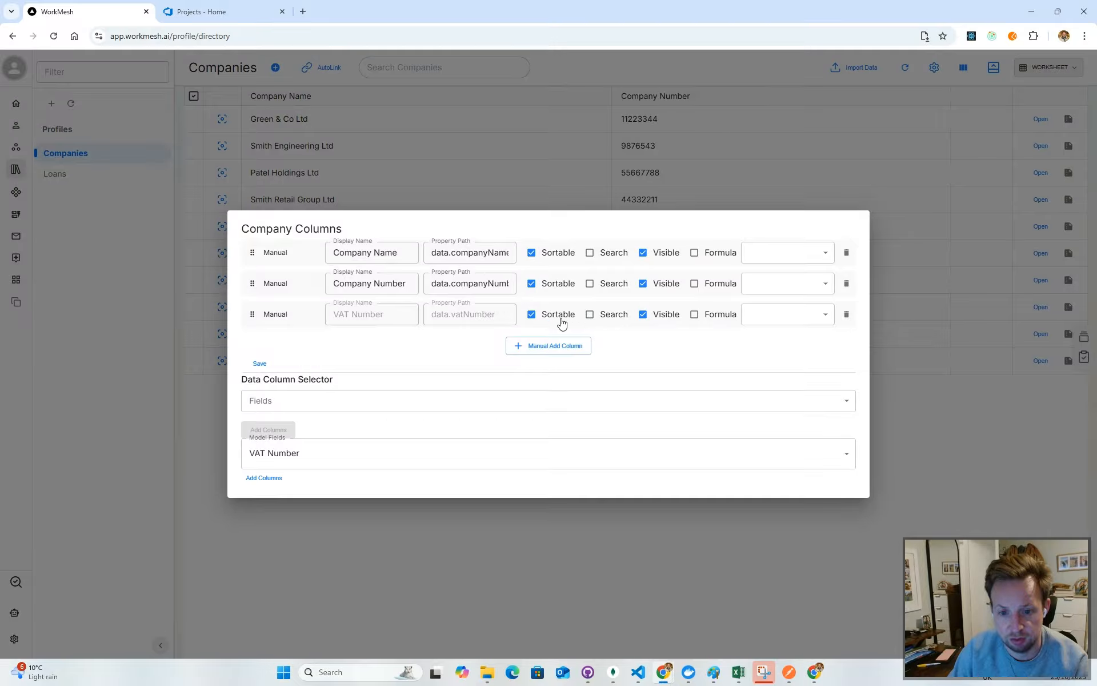
left_click(613, 319)
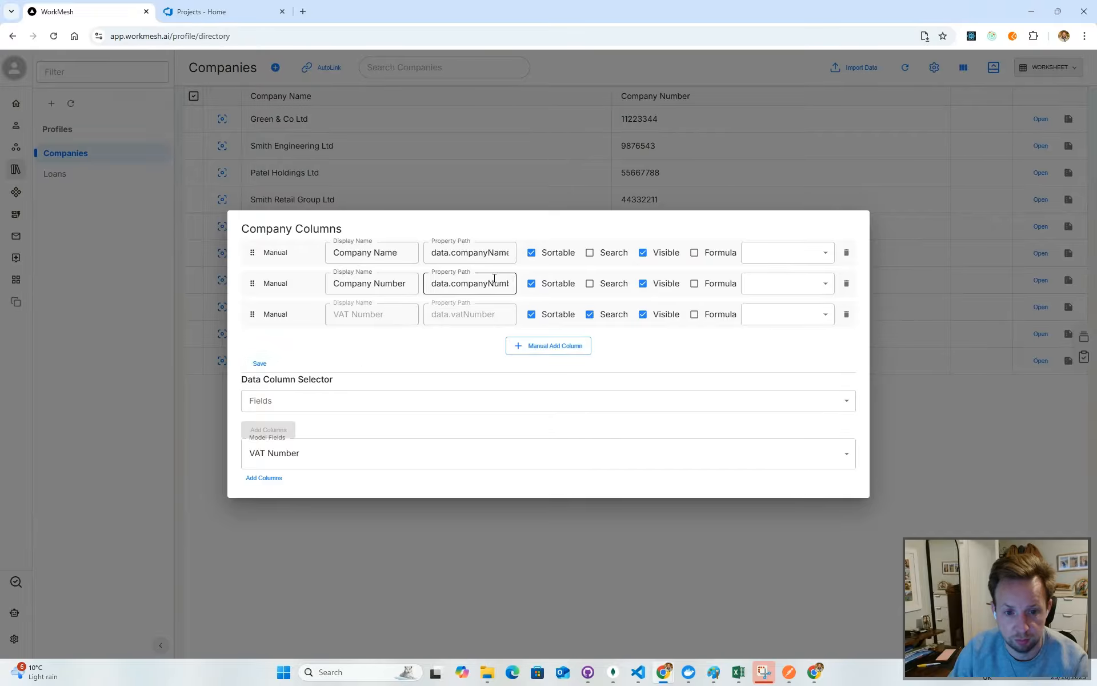
left_click(600, 253)
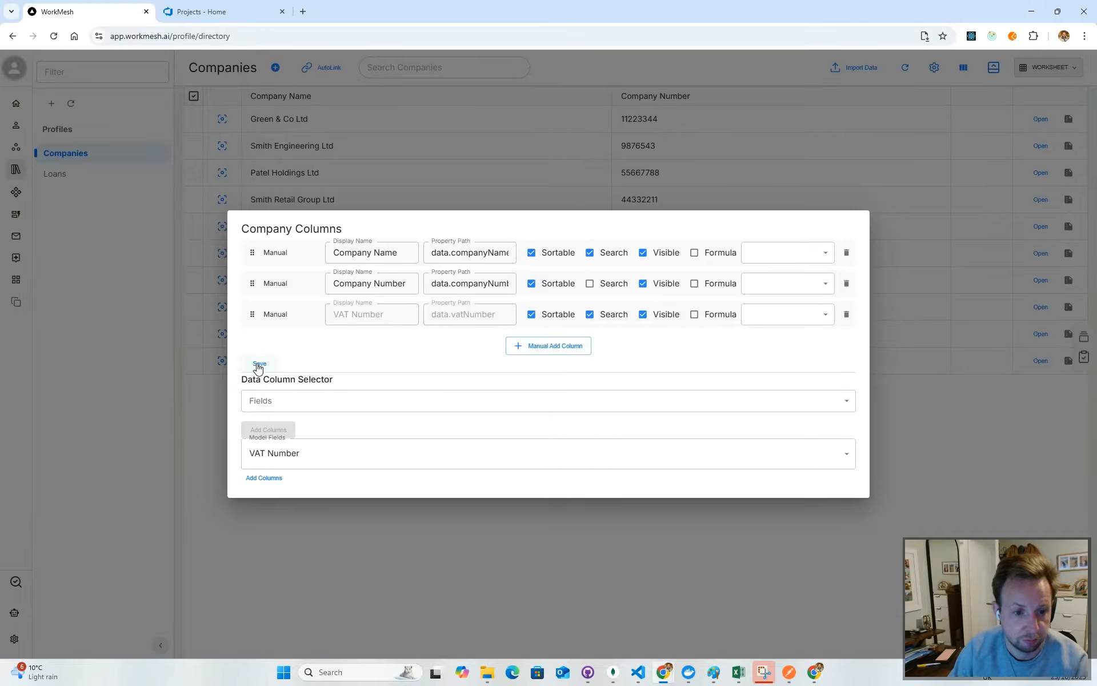
left_click(590, 283)
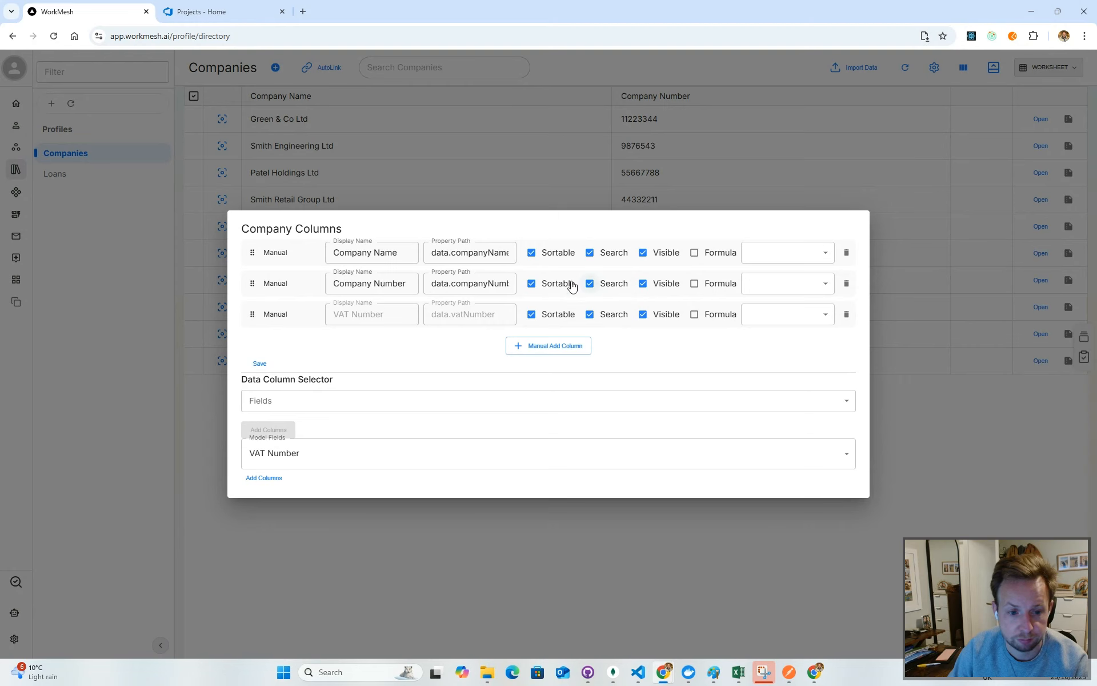
left_click(260, 364)
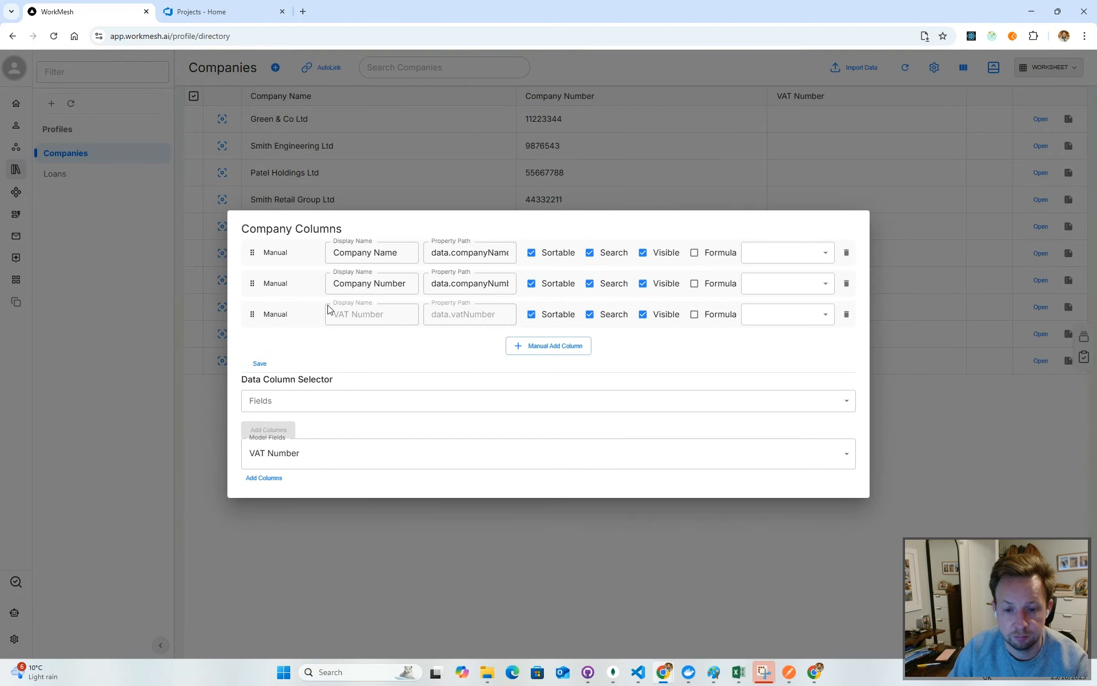
left_click(950, 417)
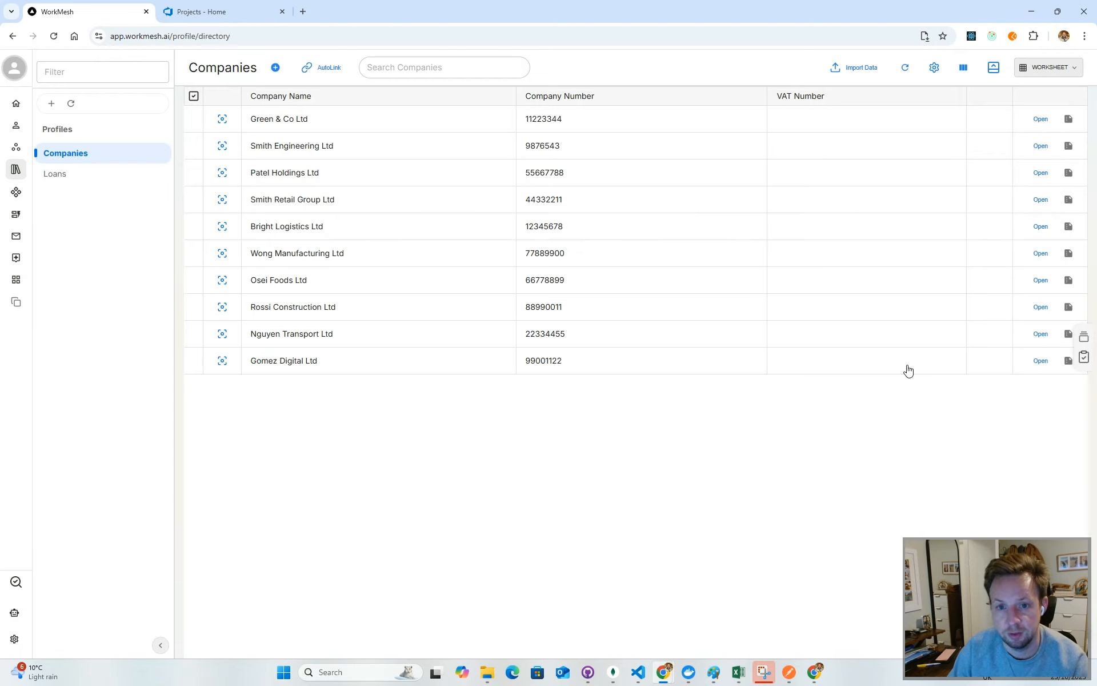
Enter VAT Number 456777 for Green & Co Ltd and 778222 for Bright Logistics Ltd directly in the Companies list.
left_click(838, 118)
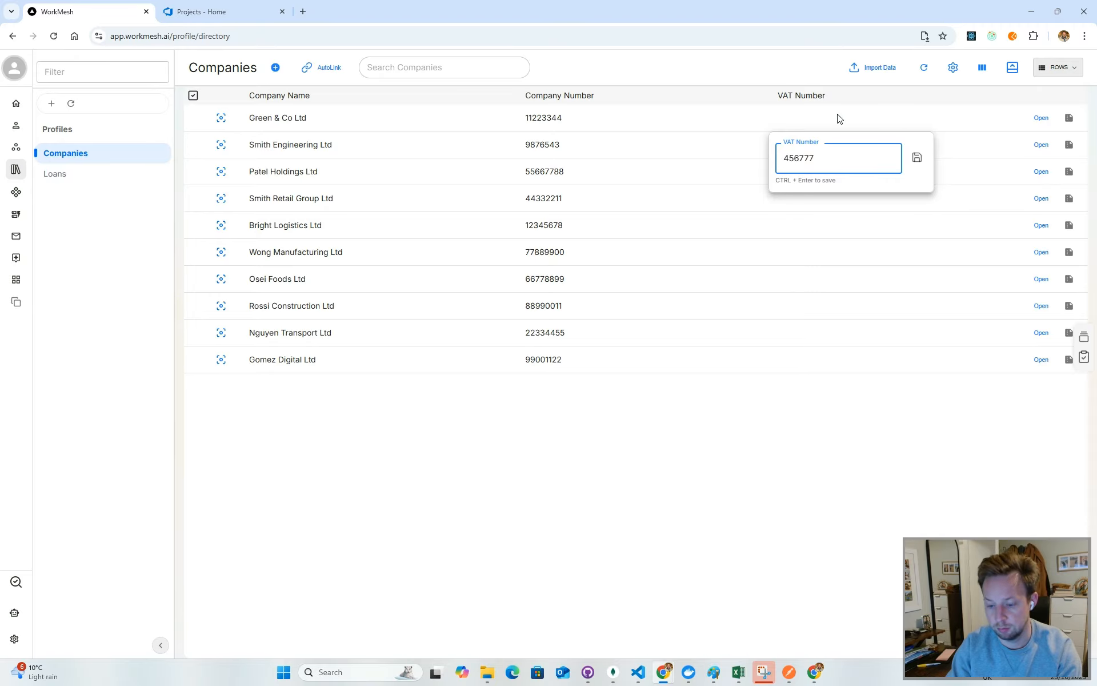
type("456777")
key("ctrl+Return")
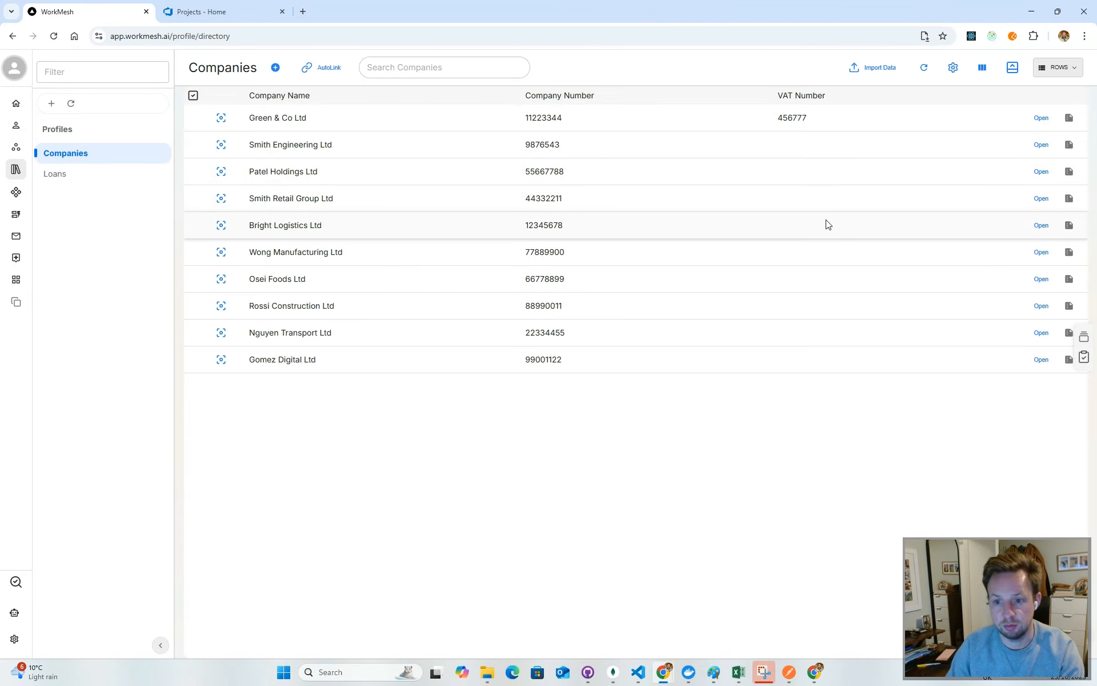
left_click(827, 224)
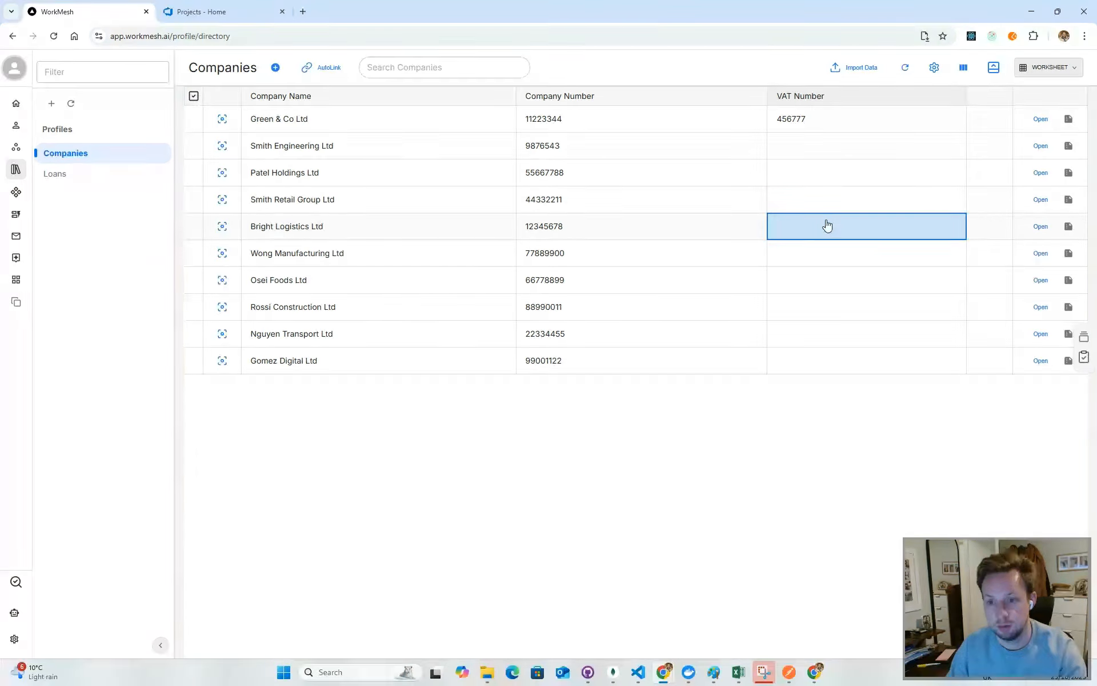
left_click(827, 223)
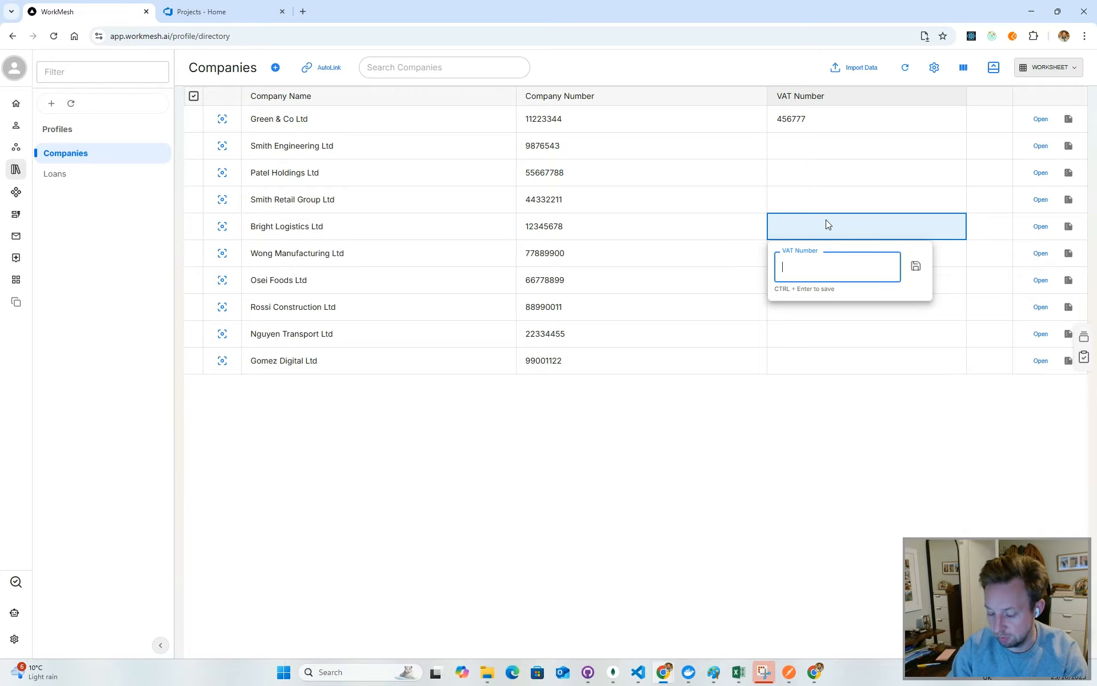
type("778222")
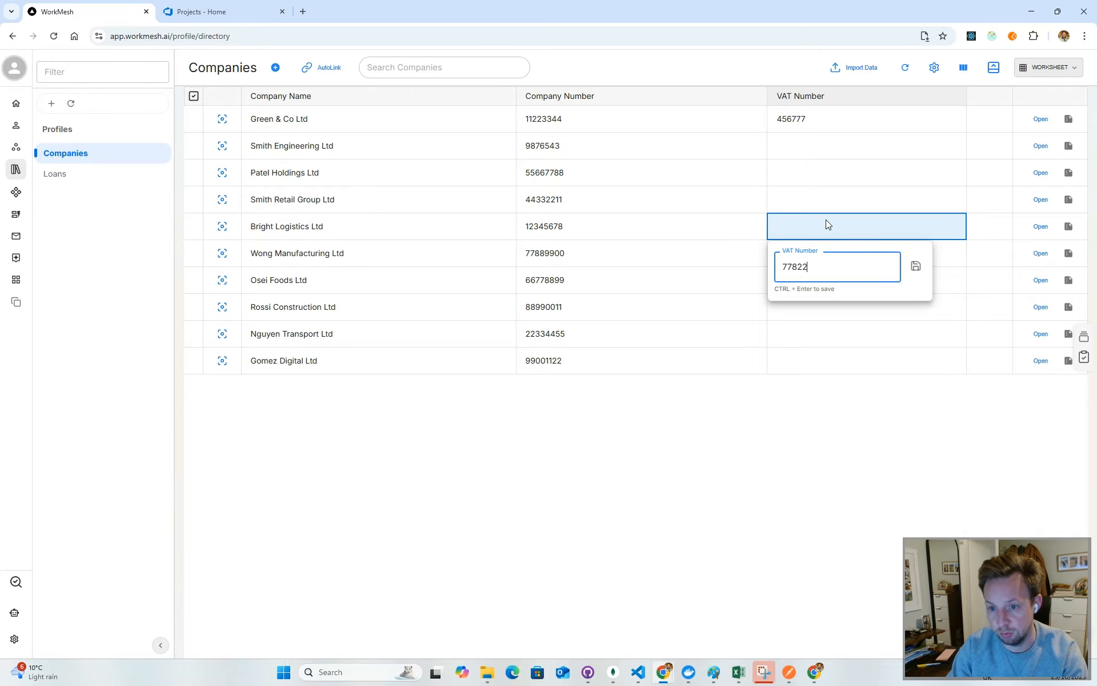
key("ctrl+Return")
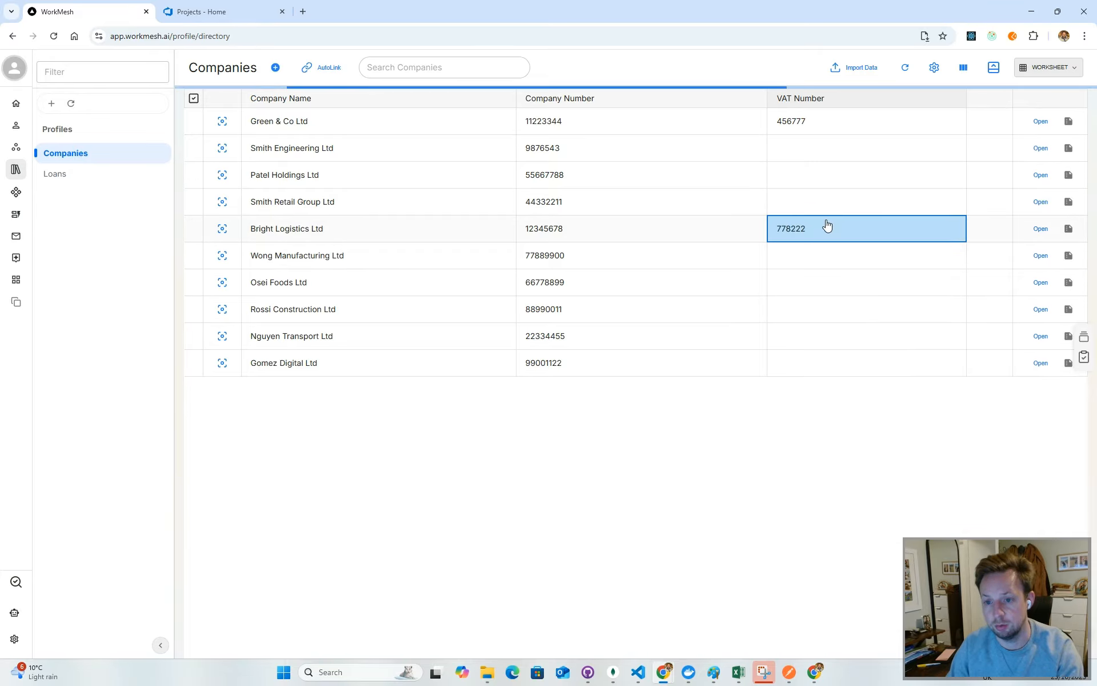
Search the companies for 778, narrow the search to 77822, and clear it again.
left_click(390, 68)
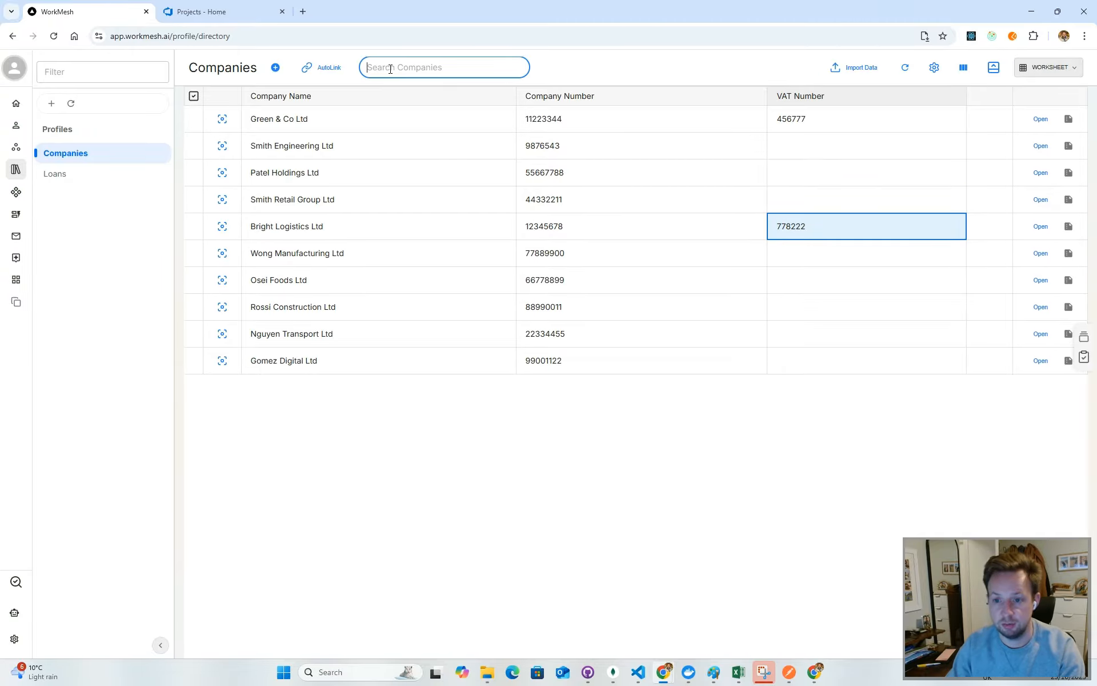
type("778")
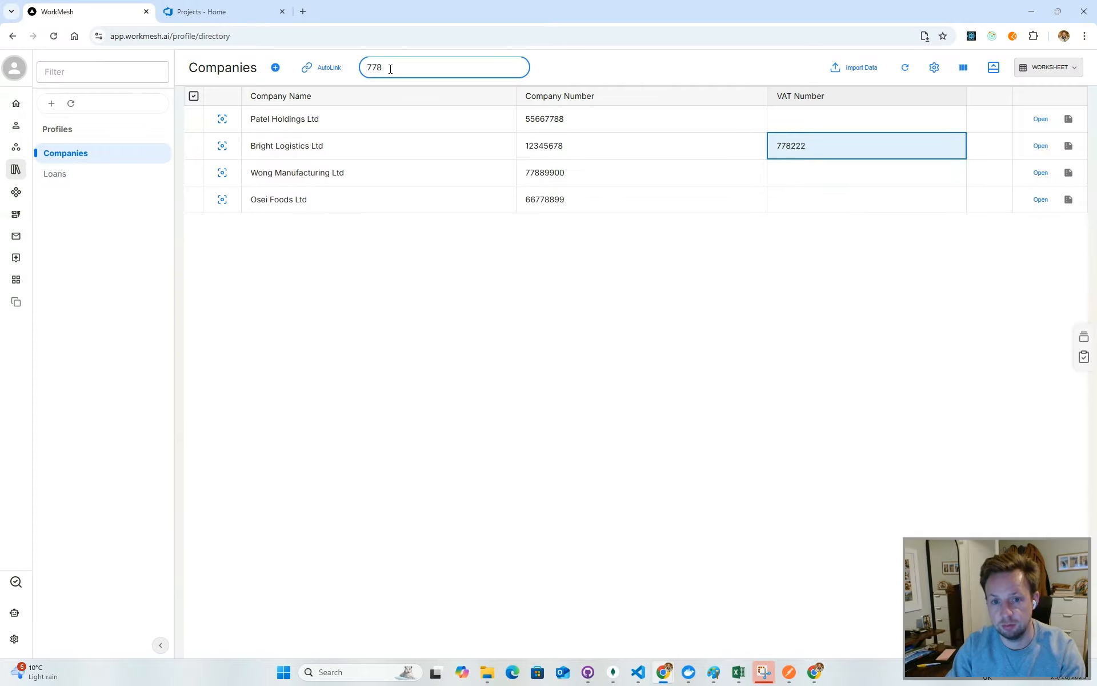
type("22")
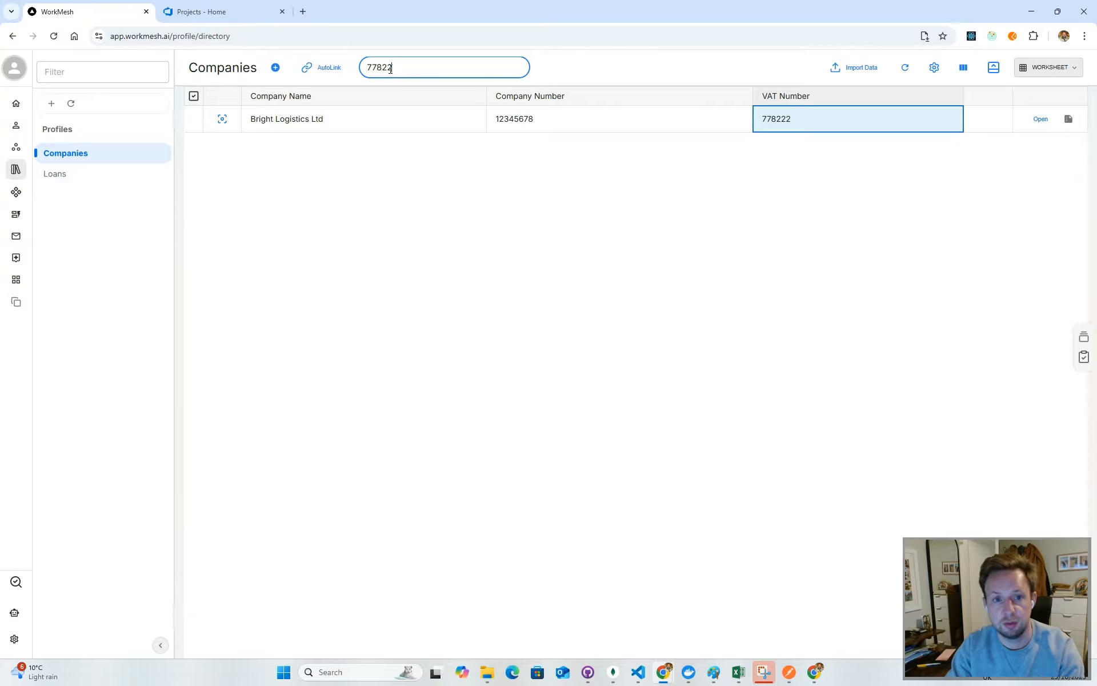
key("BackSpace")
key("BackSpace")
key("BackSpace")
key("BackSpace")
key("BackSpace")
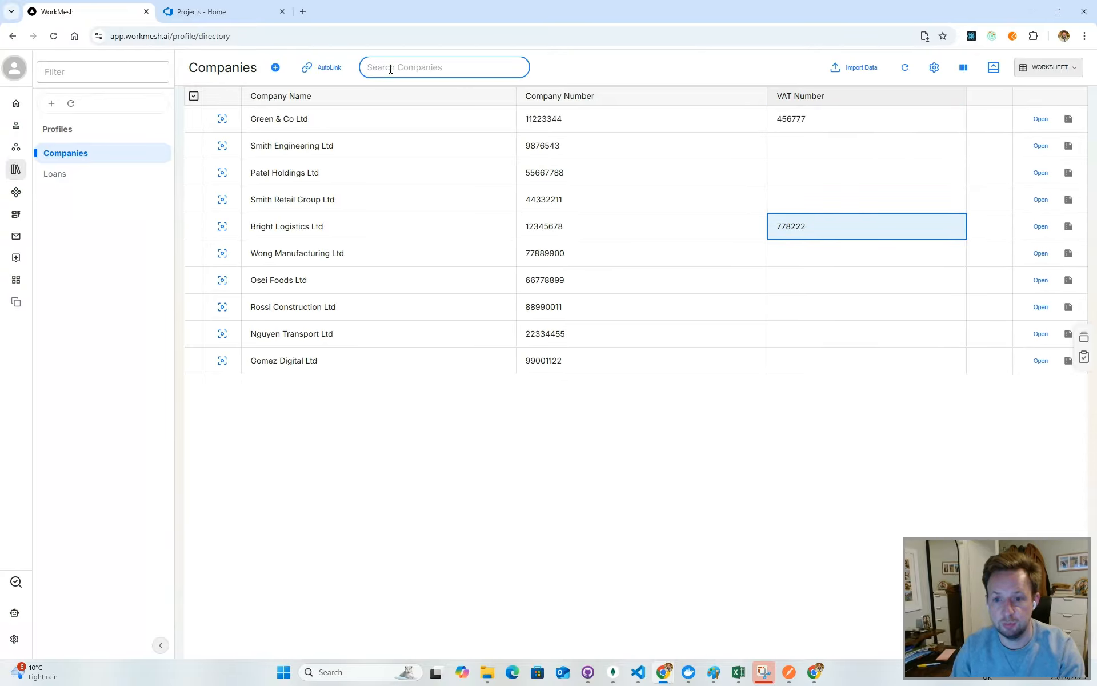
left_click(575, 444)
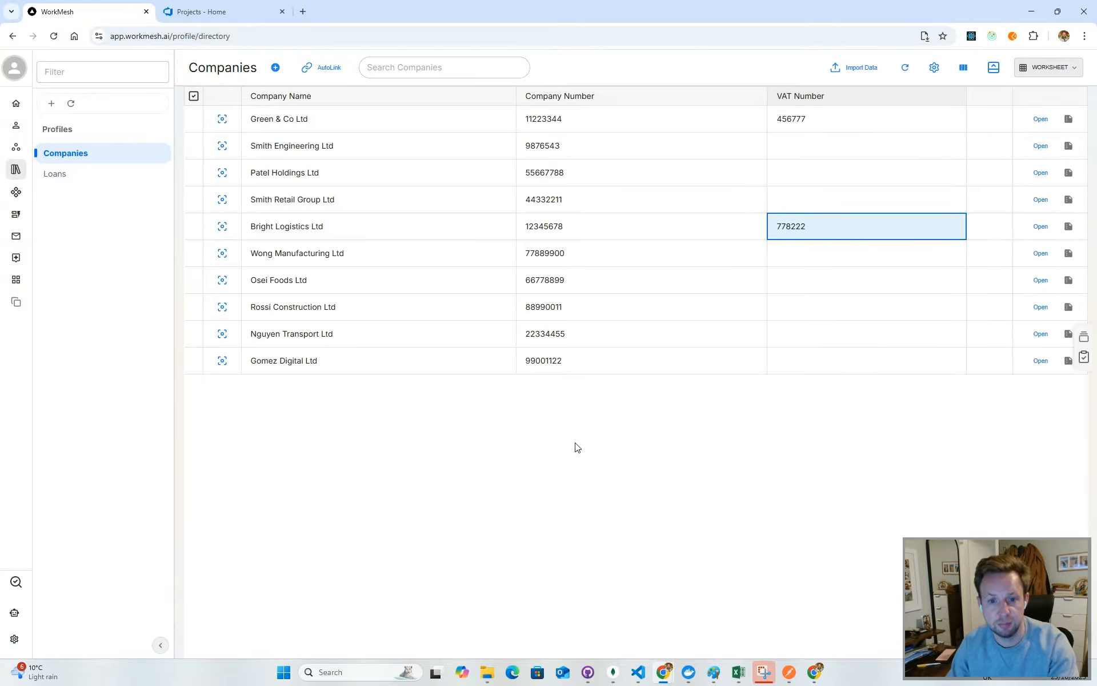
Select Company Type from the Company model fields and add it as a column of the Companies list.
right_click(921, 126)
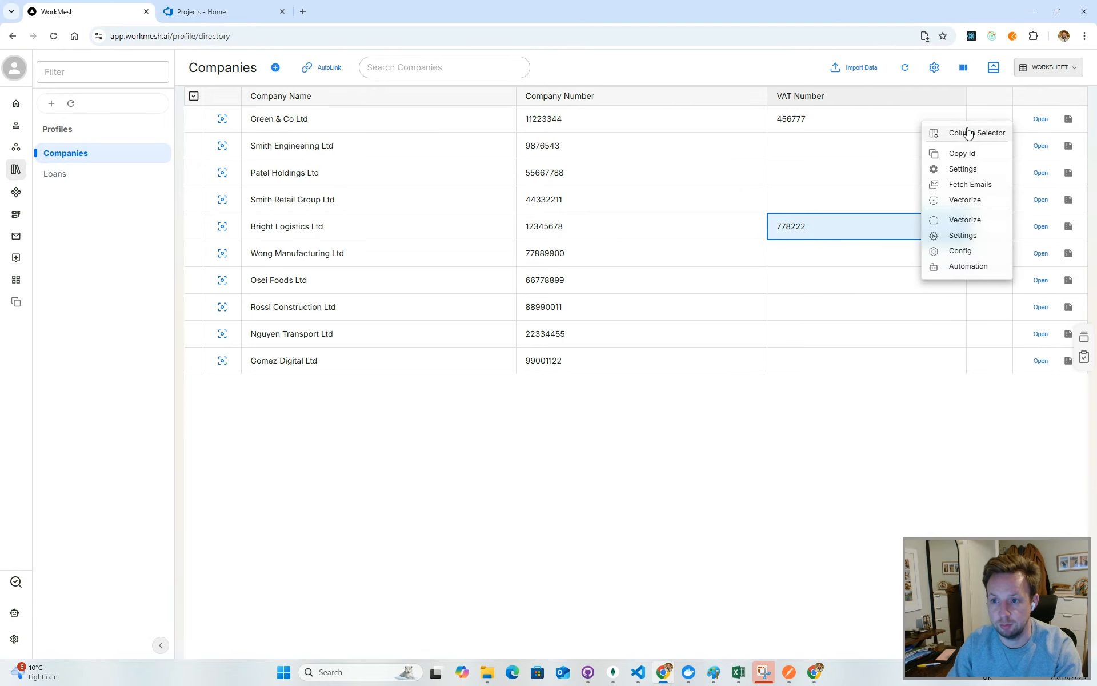
left_click(970, 134)
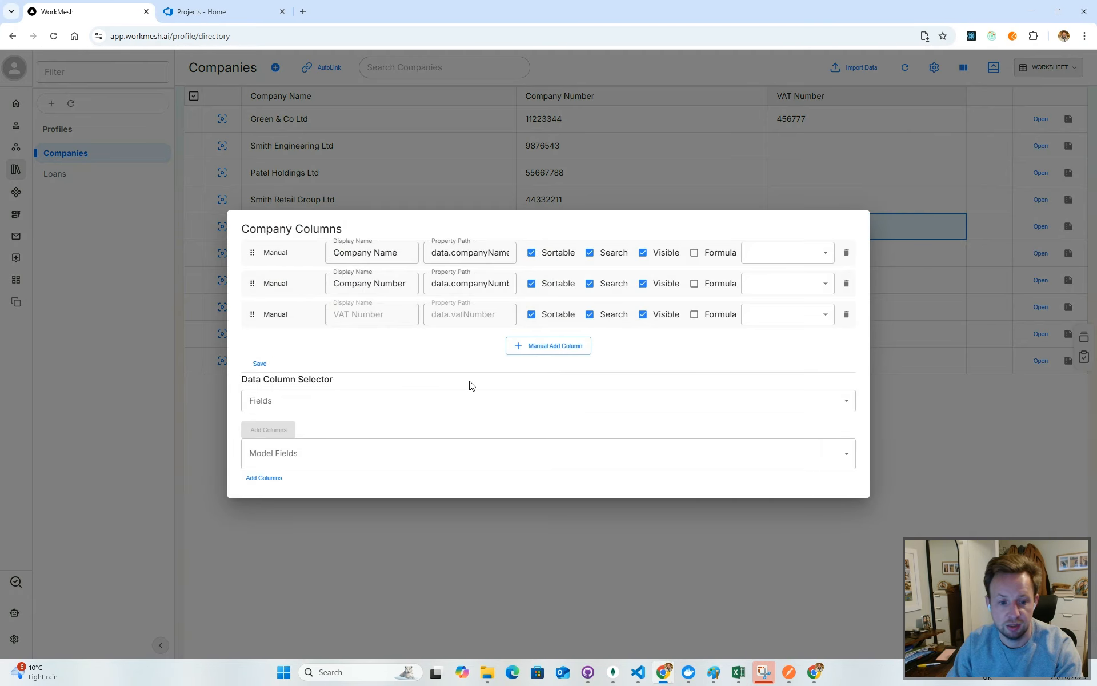
left_click(365, 453)
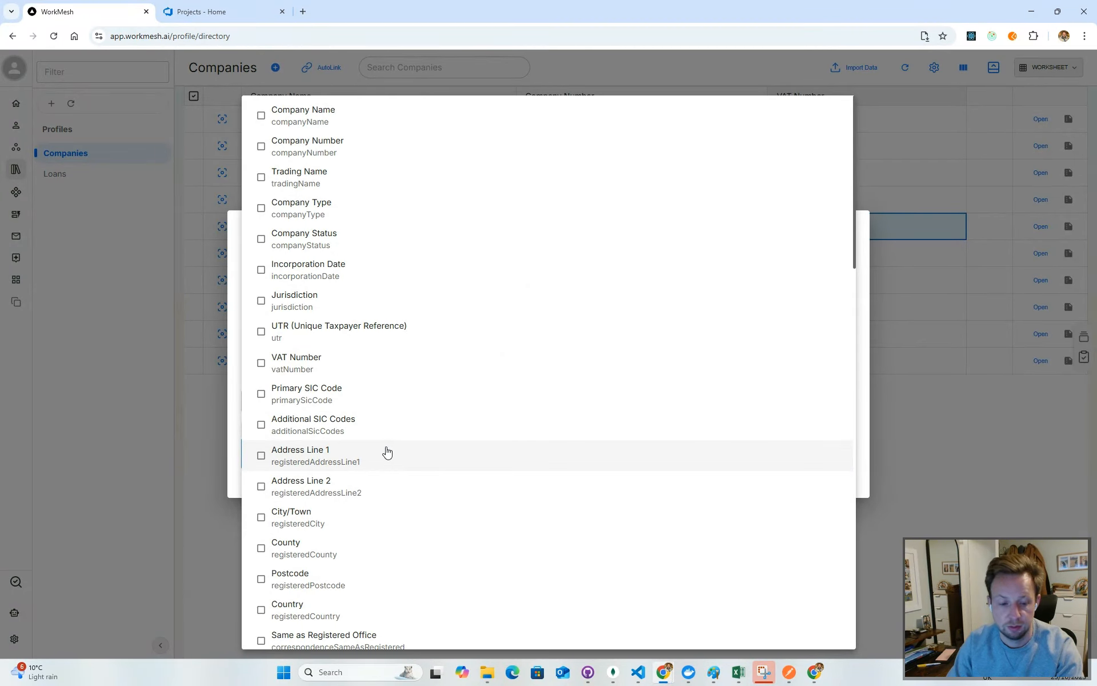
scroll(386, 452, "down", 5)
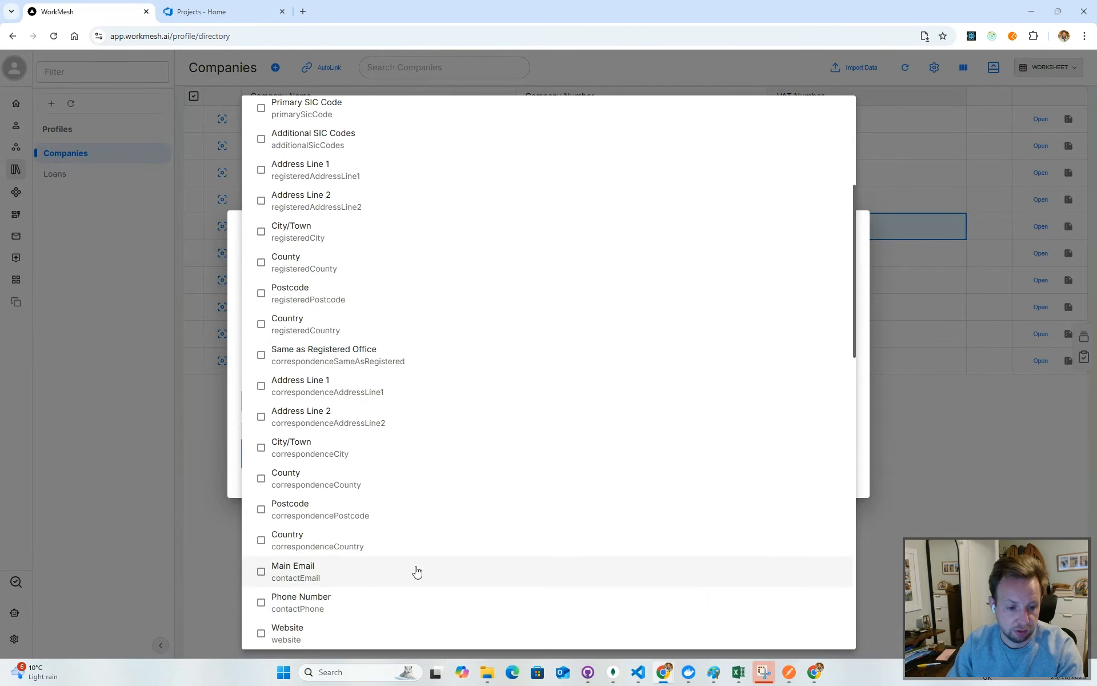
scroll(423, 453, "up", 2)
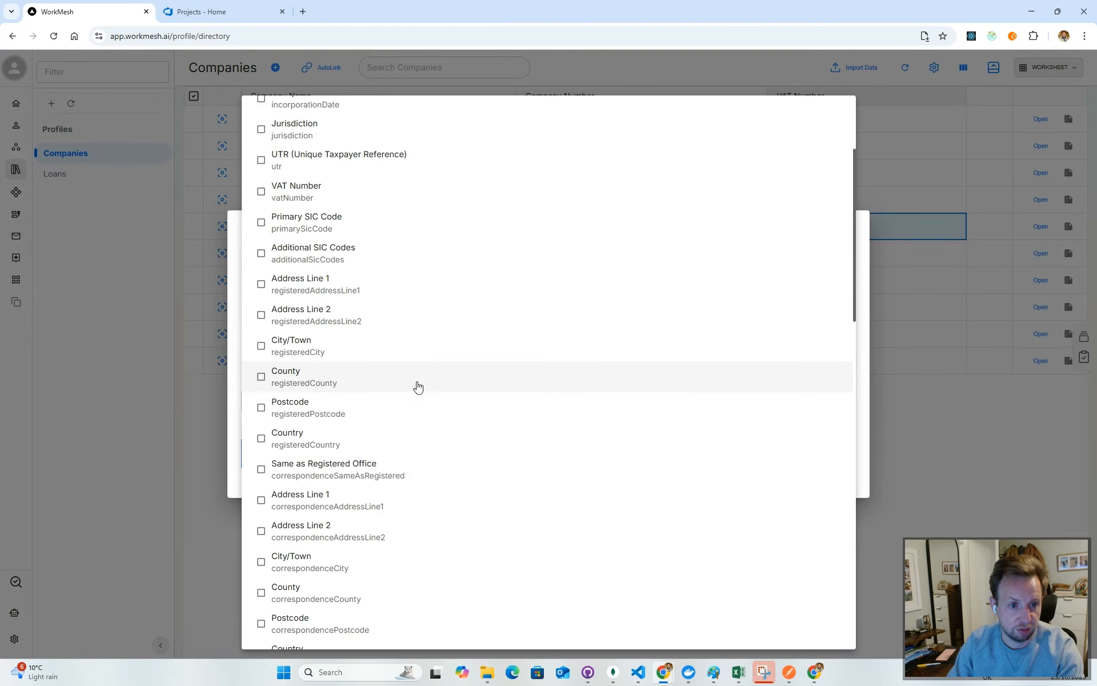
scroll(416, 385, "up", 2)
scroll(419, 384, "up", 2)
left_click(361, 214)
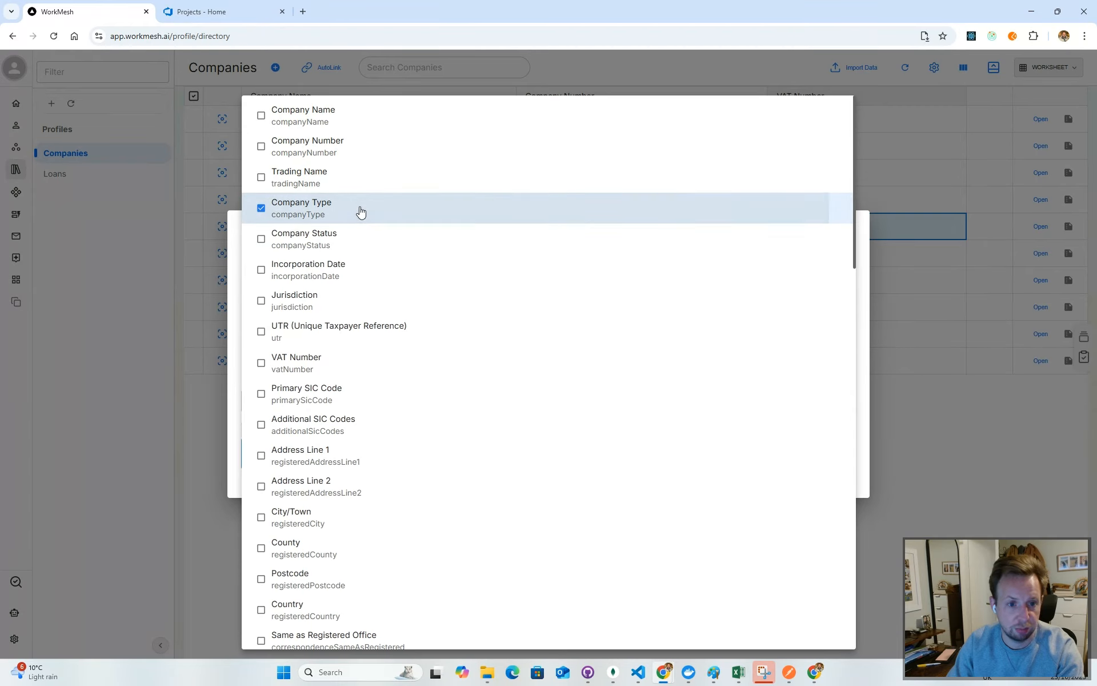
left_click(865, 227)
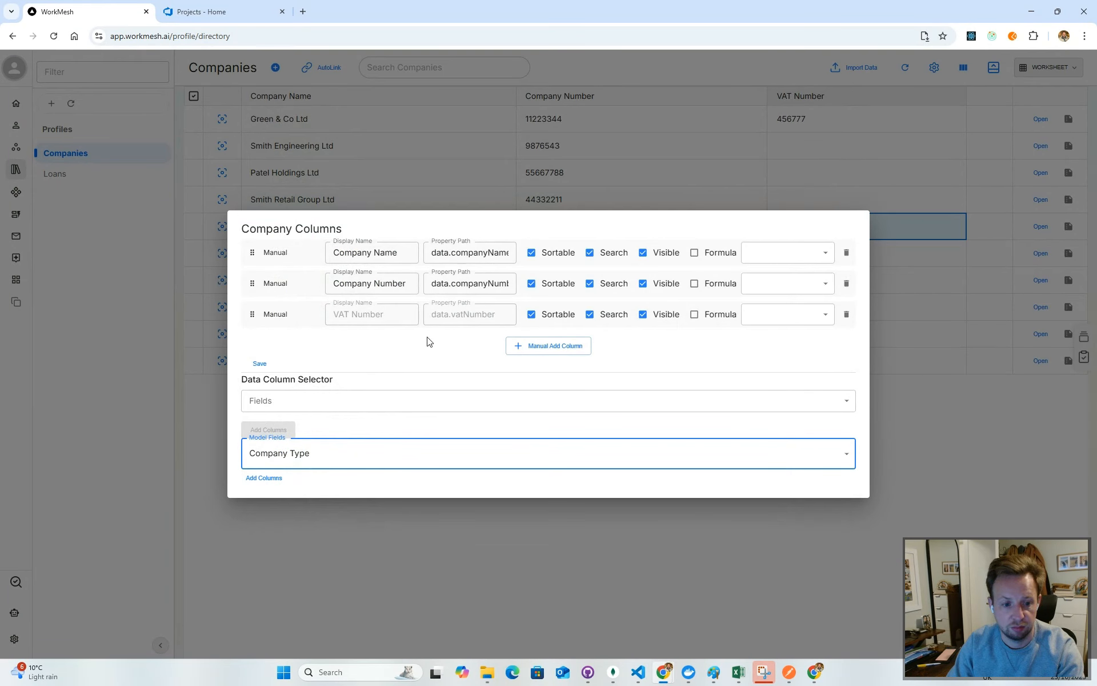
left_click(264, 478)
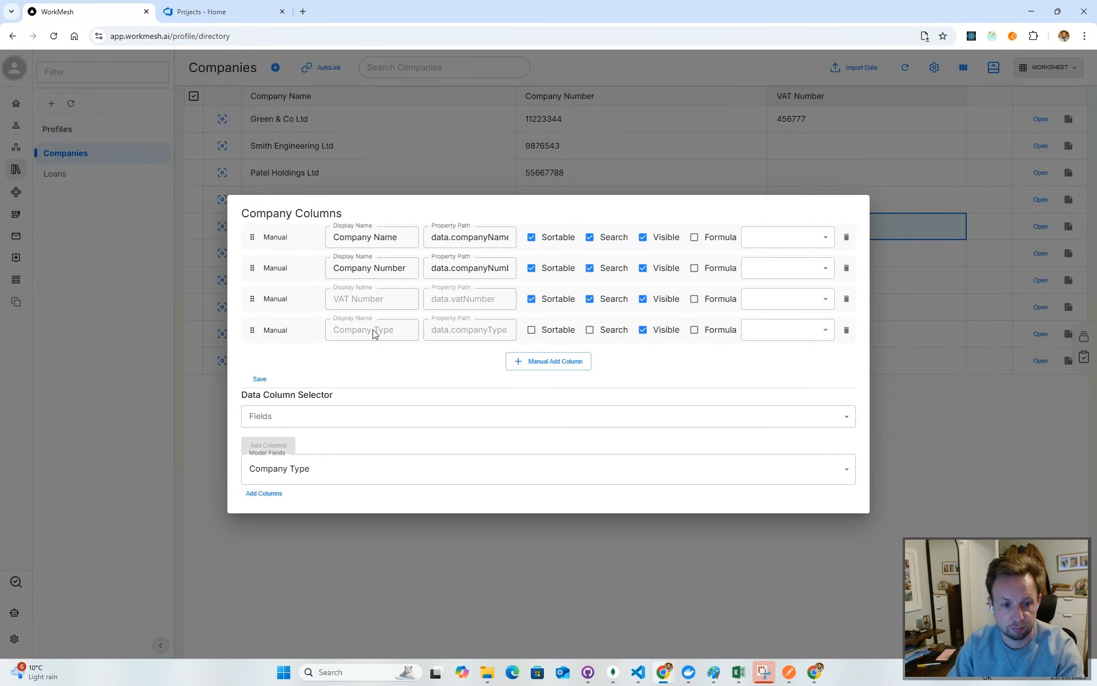
Make the Company Type column sortable and save the Companies list columns.
left_click(260, 379)
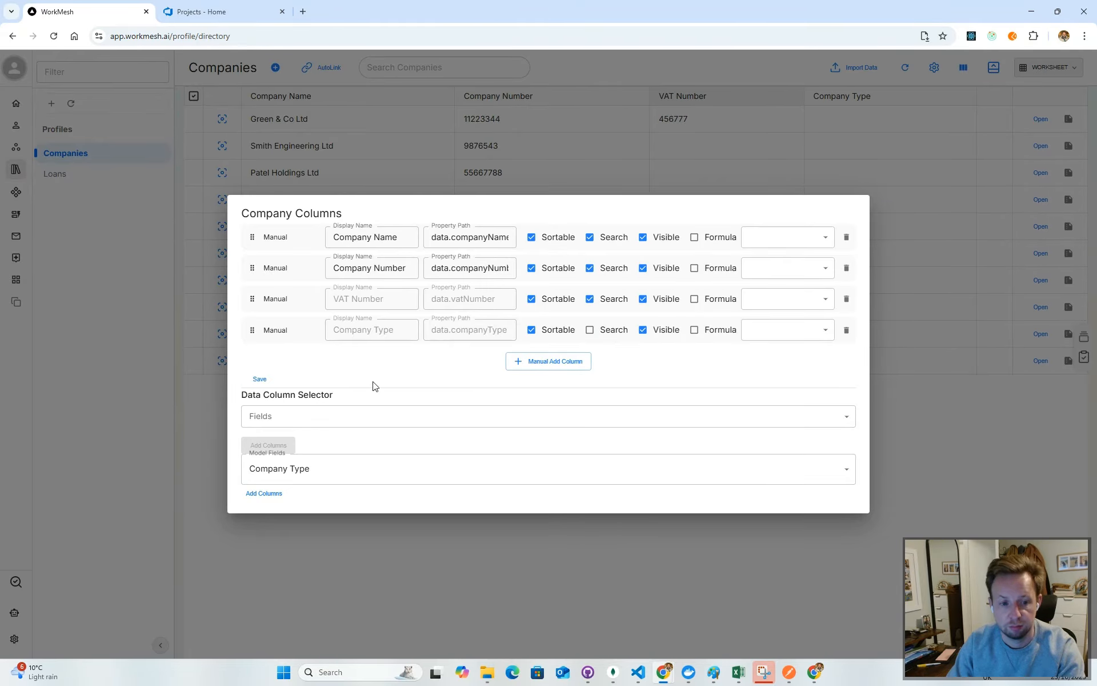
left_click(258, 379)
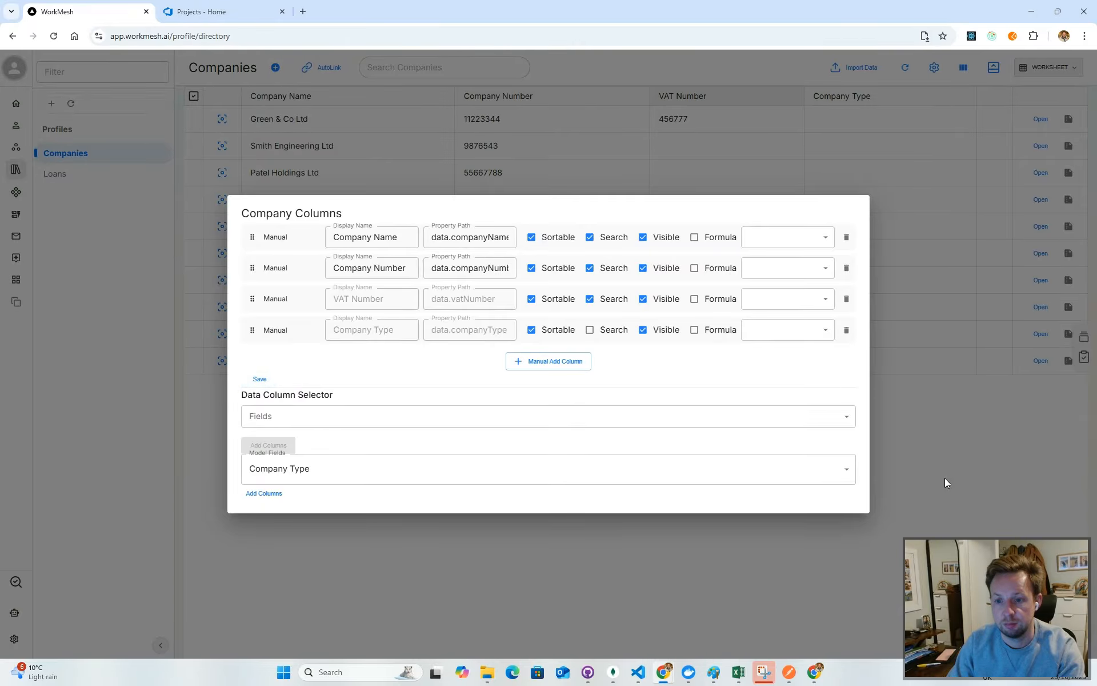
left_click(944, 483)
Set the Company Type of Bright Logistics Ltd to Public limited company (PLC) directly in the Companies list.
left_click(906, 251)
left_click(913, 228)
left_click(914, 231)
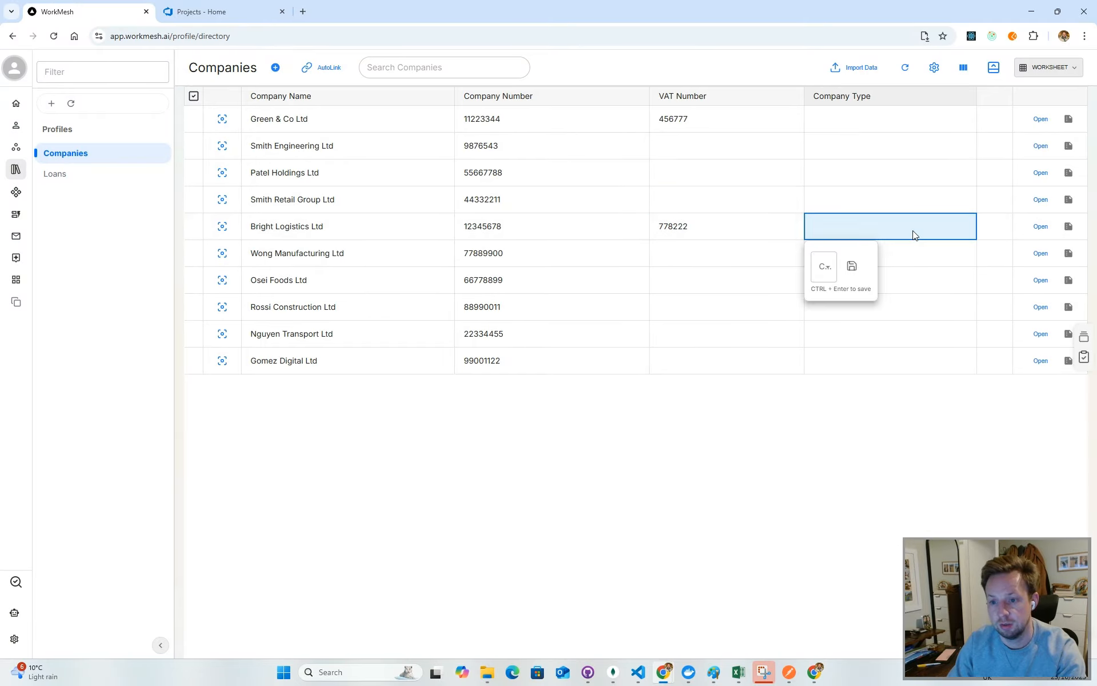
left_click(825, 267)
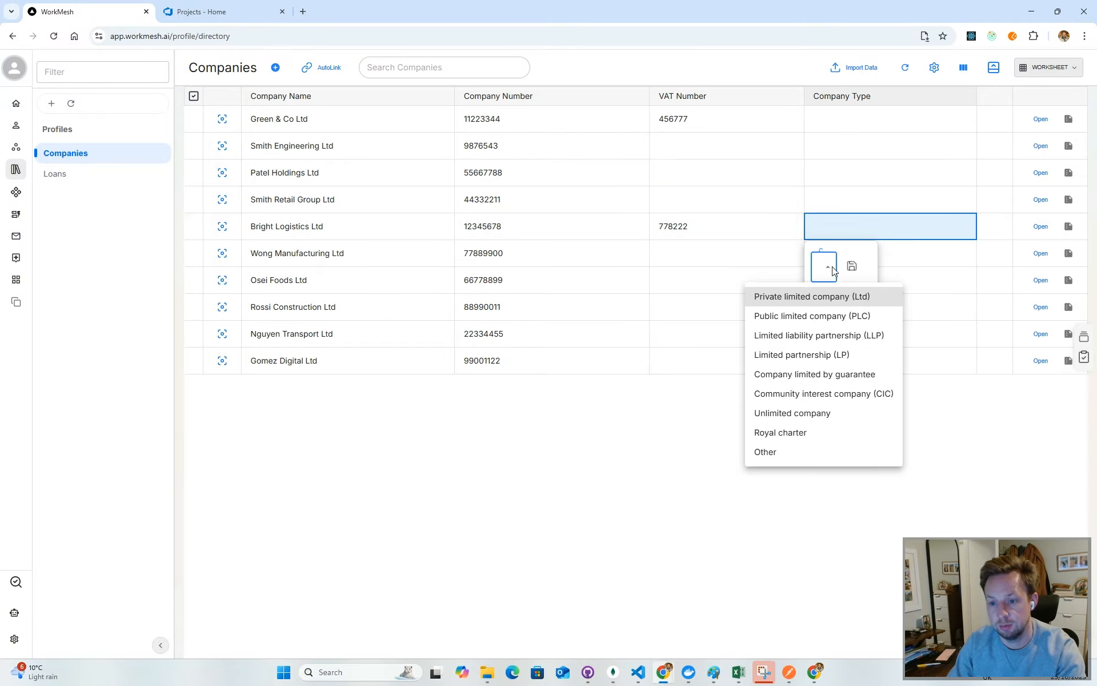
left_click(830, 324)
left_click(968, 266)
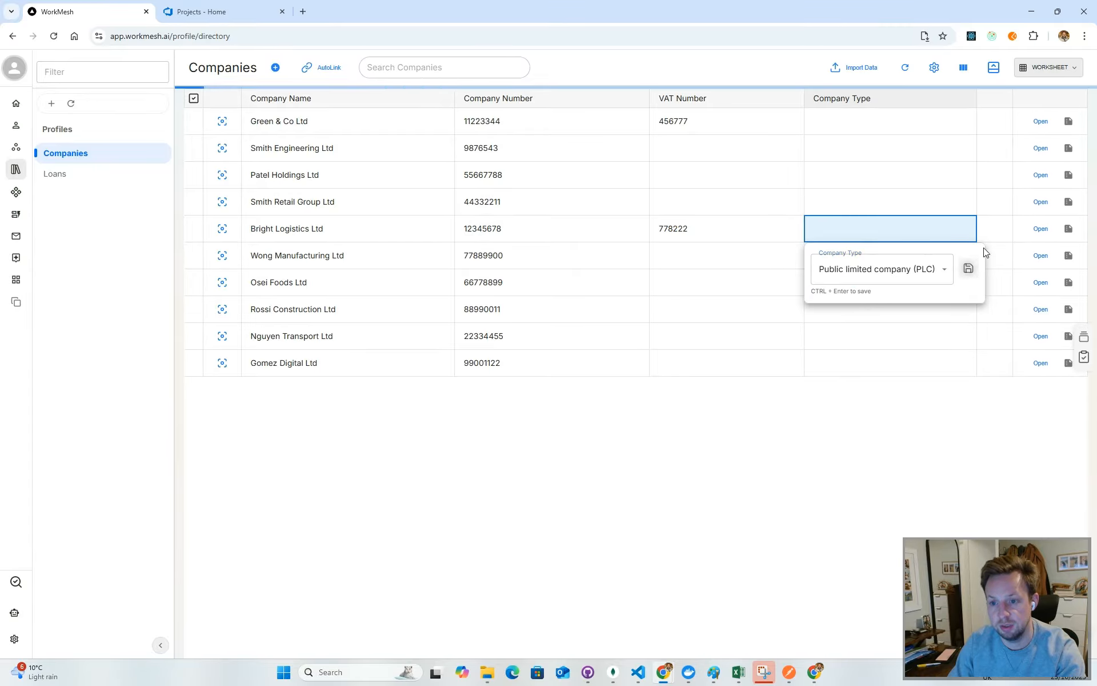
Set the Company Type of Green & Co Ltd to Community interest company (CIC) and save it.
left_click(906, 118)
left_click(906, 118)
left_click(825, 155)
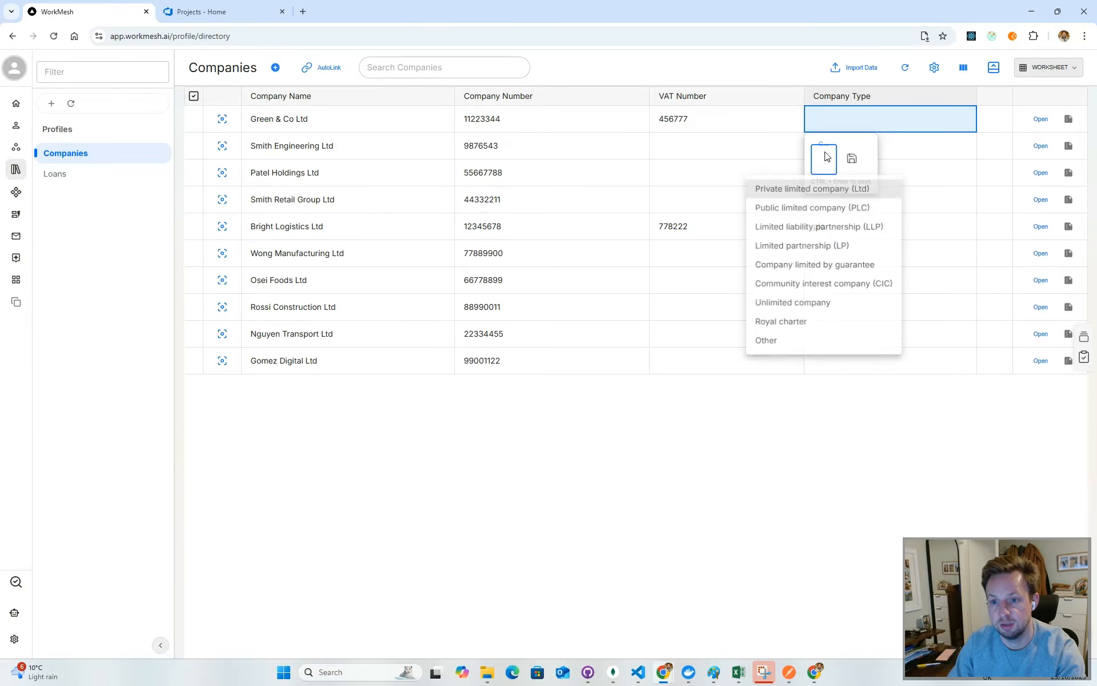
left_click(849, 292)
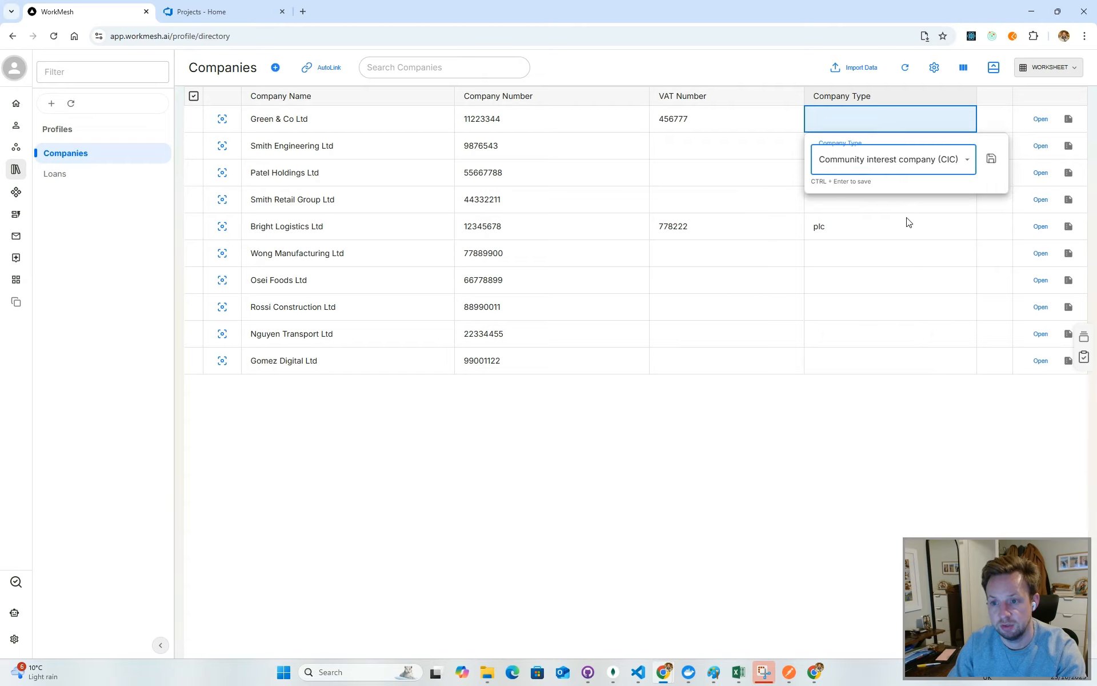
left_click(991, 159)
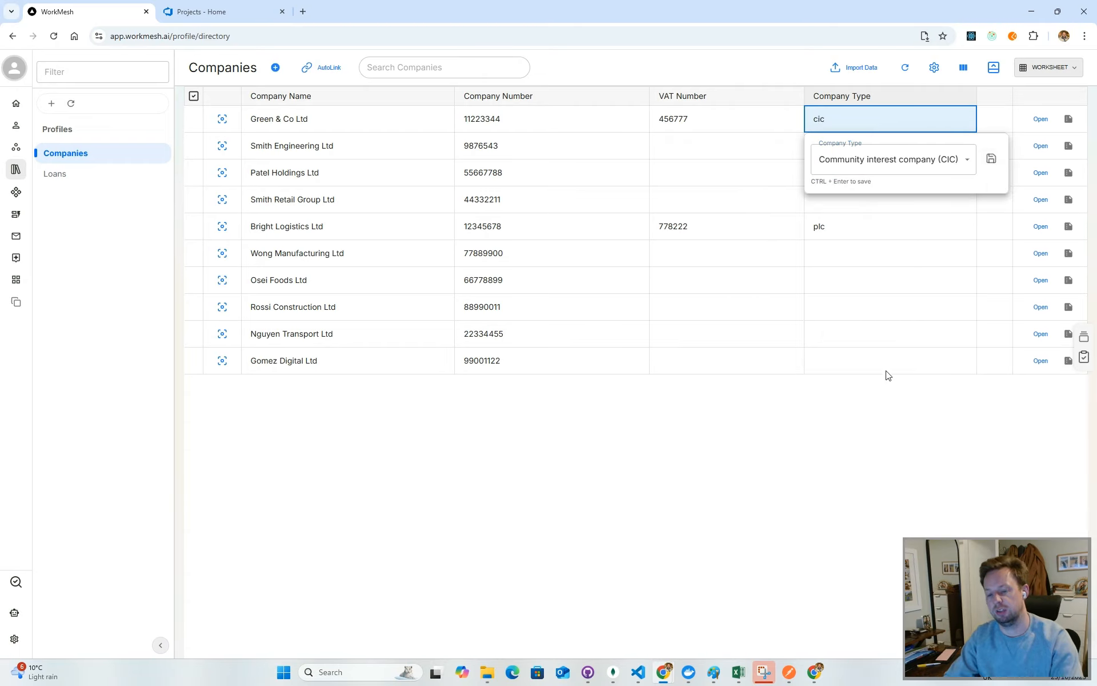
Check the Company Type entry of Bright Logistics Ltd in its cell editor and leave it without changes.
left_click(881, 234)
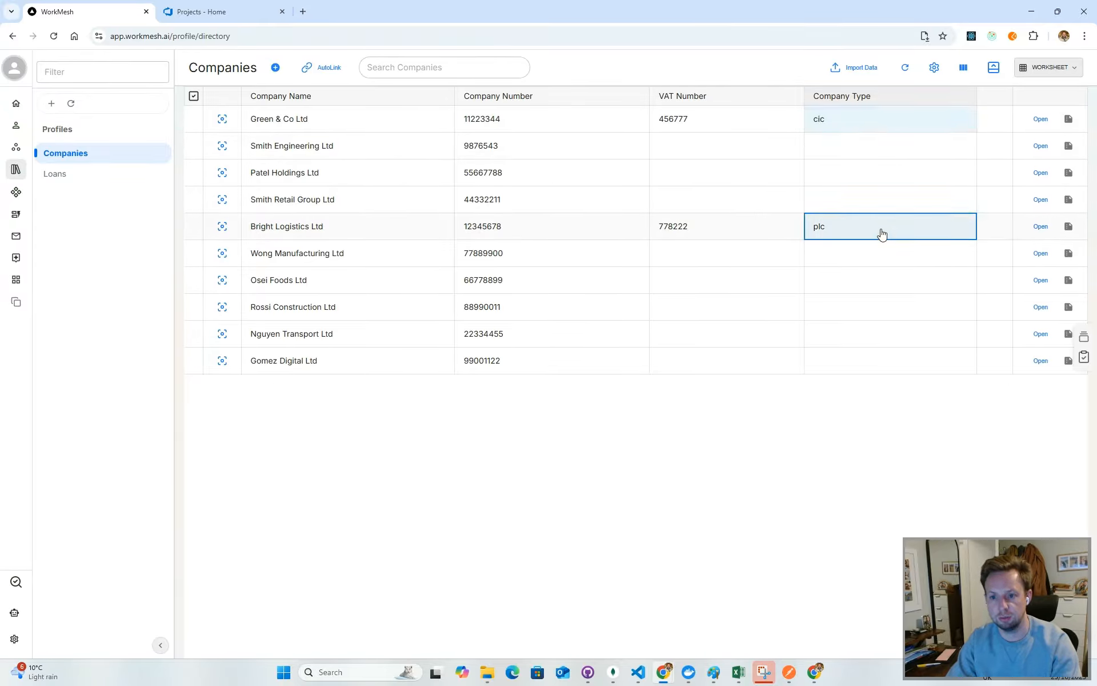
left_click(882, 231)
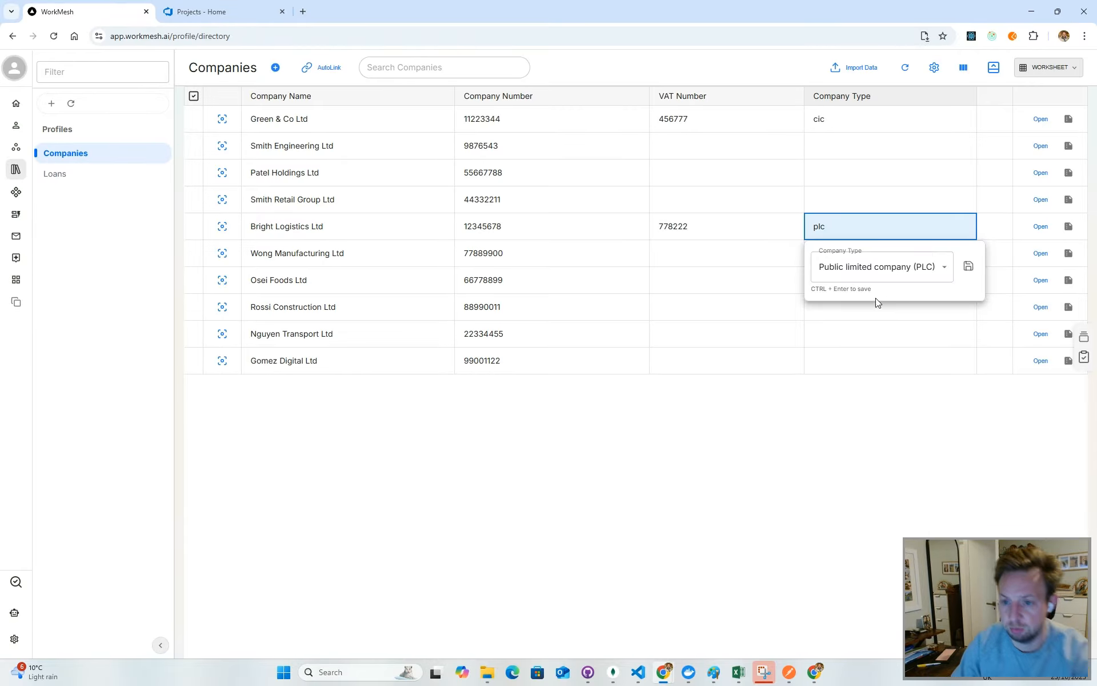
left_click(880, 393)
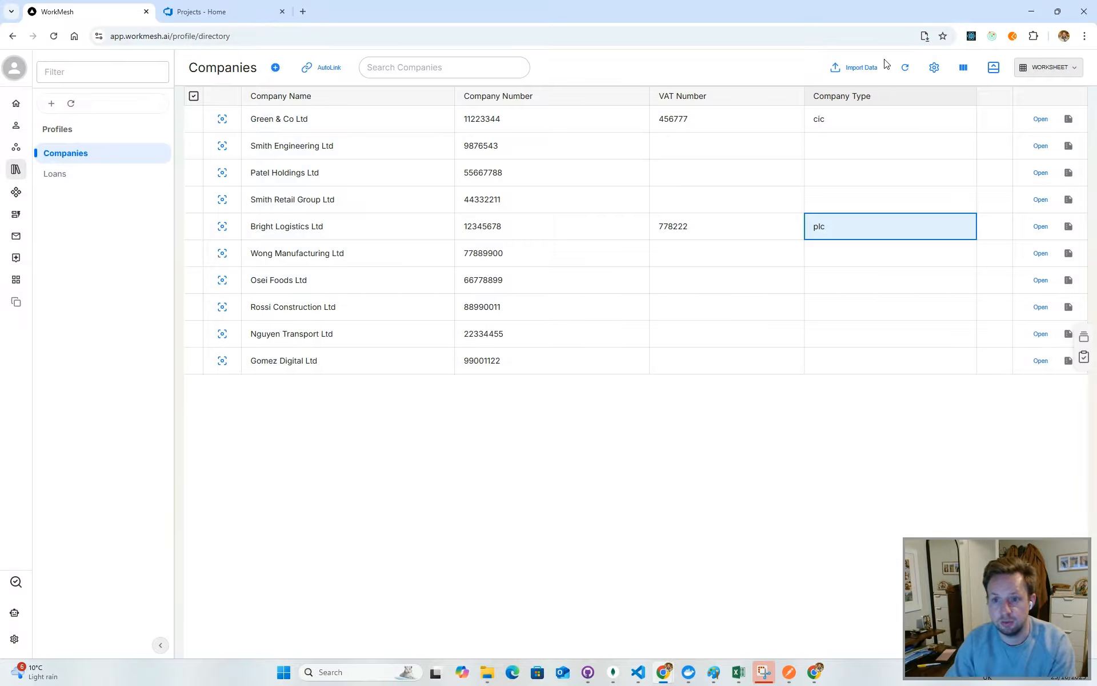
Sort the Companies list by Company Type in descending order.
left_click(867, 97)
left_click(866, 97)
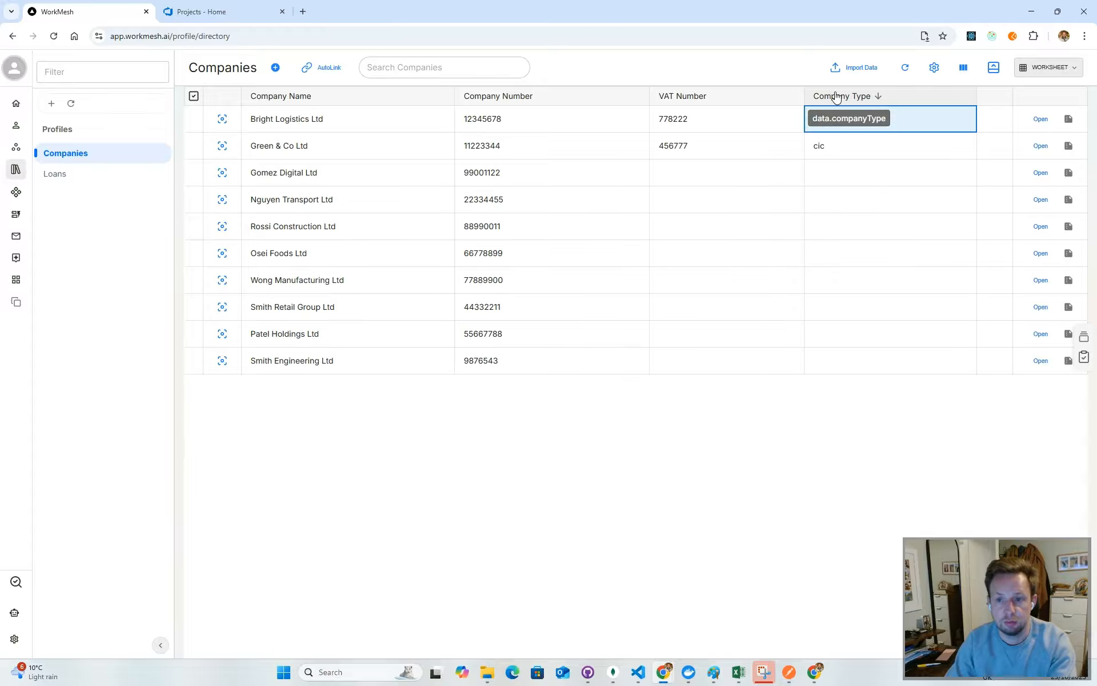
left_click(838, 143)
left_click(854, 118)
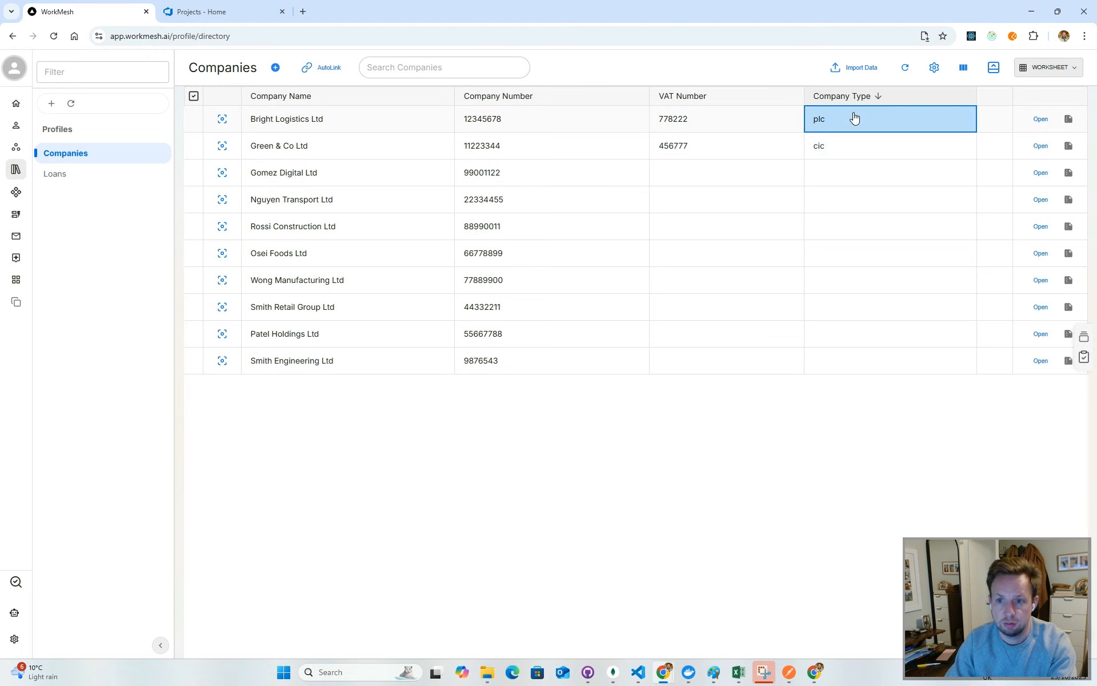
Make the Company Type column searchable and save the Companies list columns.
right_click(887, 125)
left_click(935, 136)
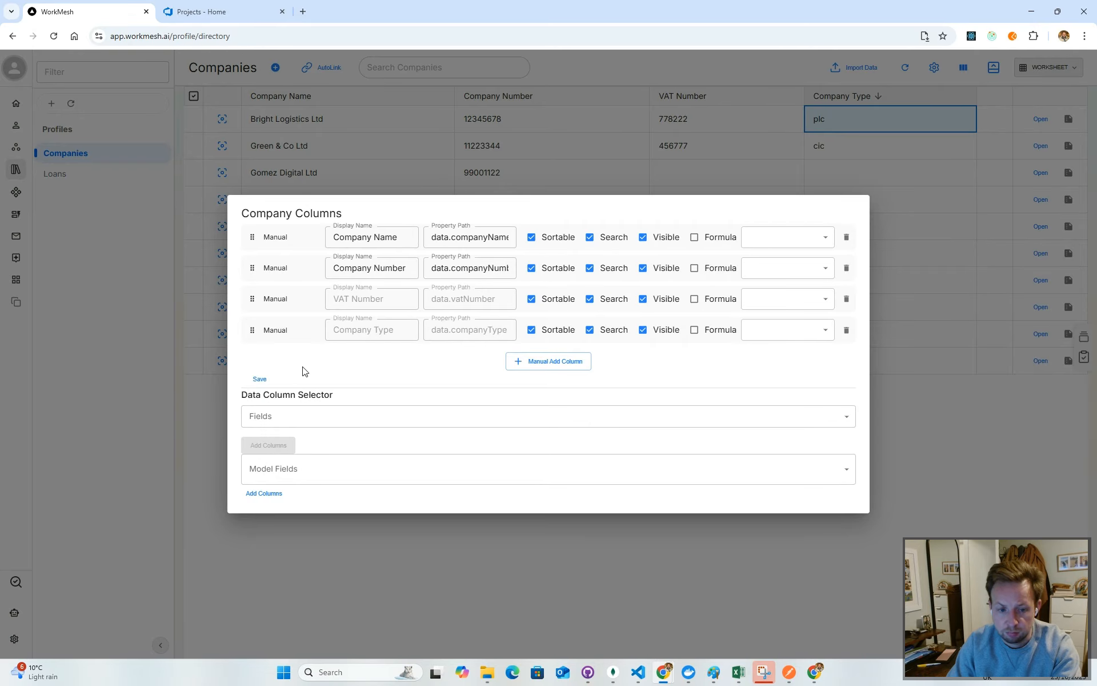
left_click(259, 380)
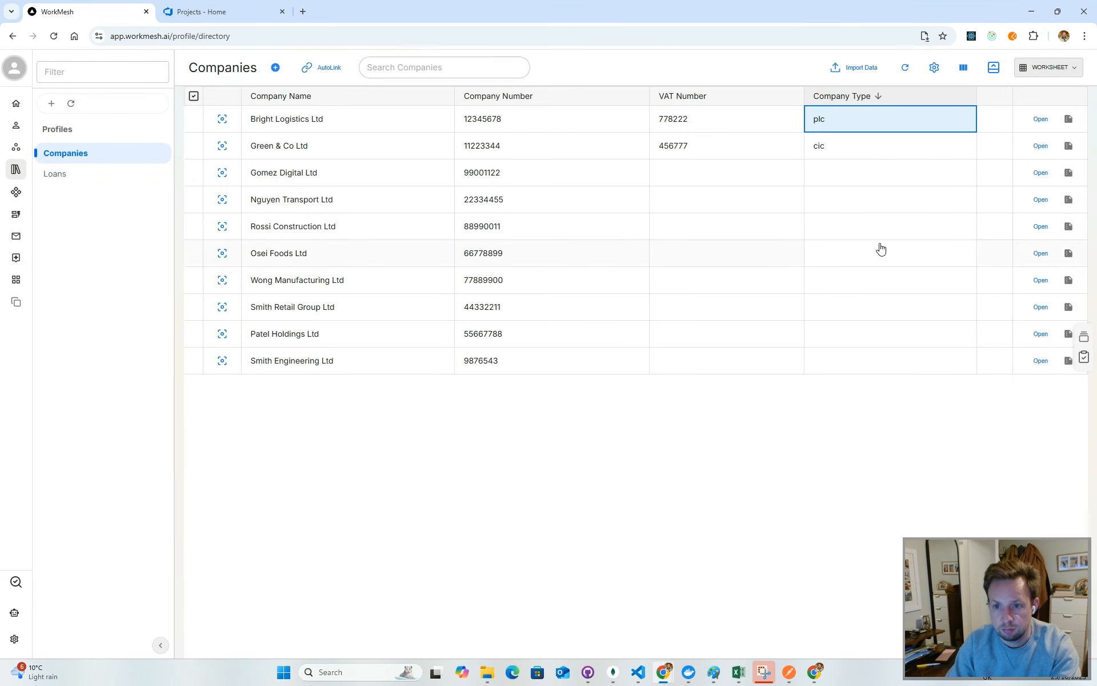
Check the Company Type entry of Green & Co Ltd in its cell editor and leave it without changes.
left_click(858, 167)
left_click(858, 157)
left_click(858, 157)
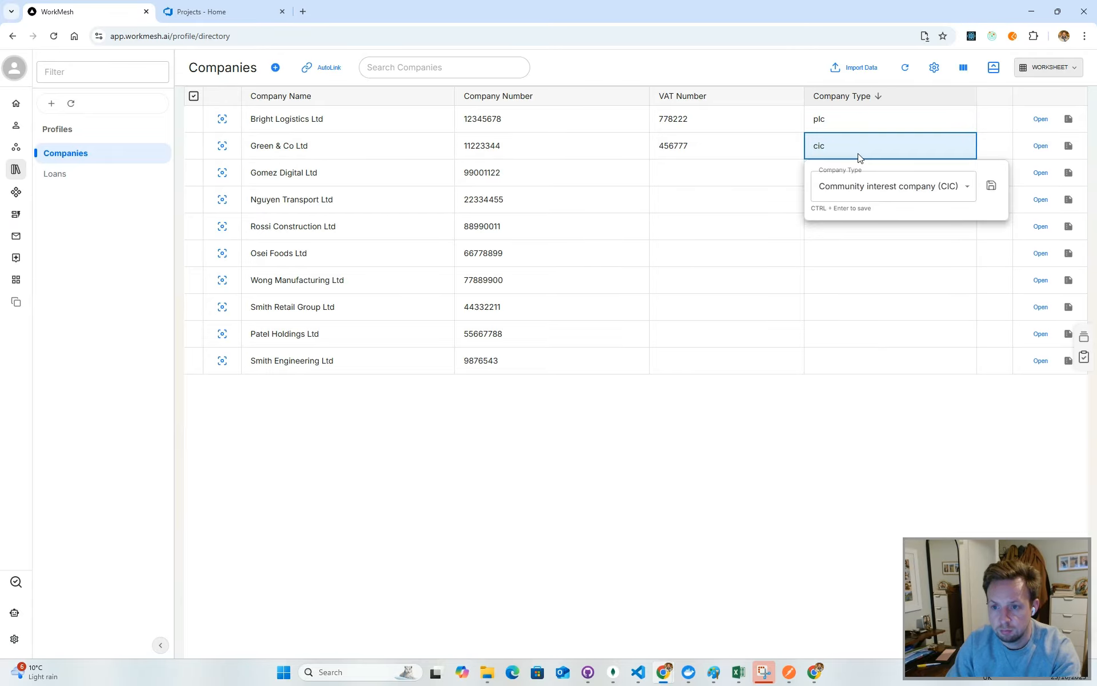
key("Escape")
Test sorting the Companies list by Company Type and VAT Number, ending with Company Number in ascending order.
left_click(842, 97)
left_click(842, 97)
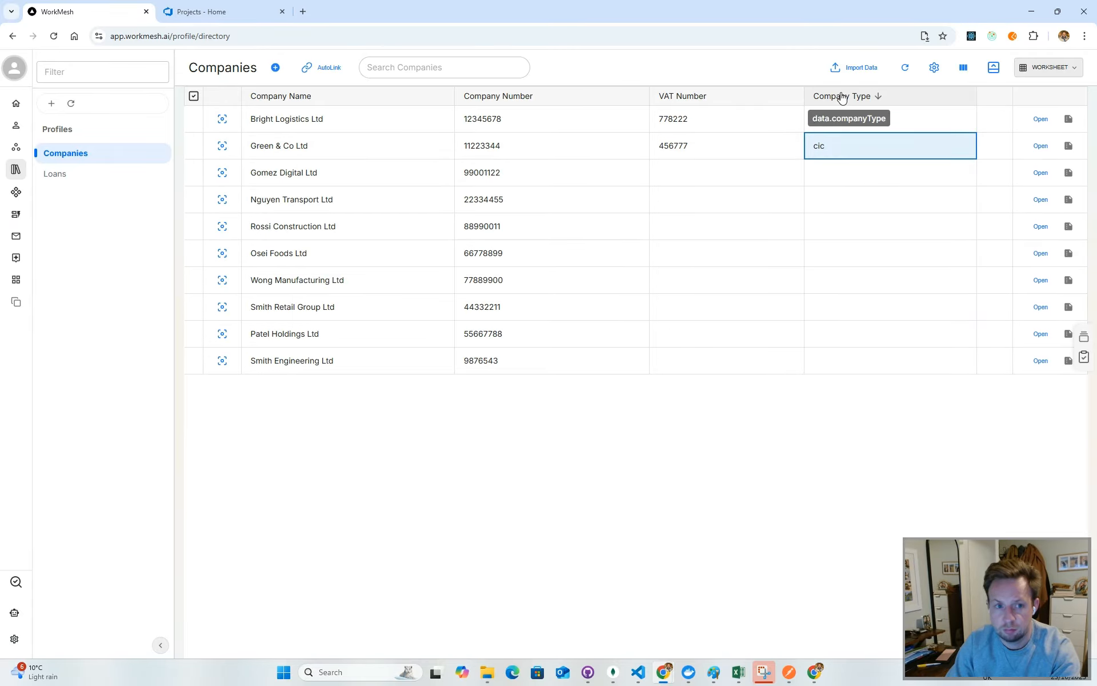
left_click(708, 97)
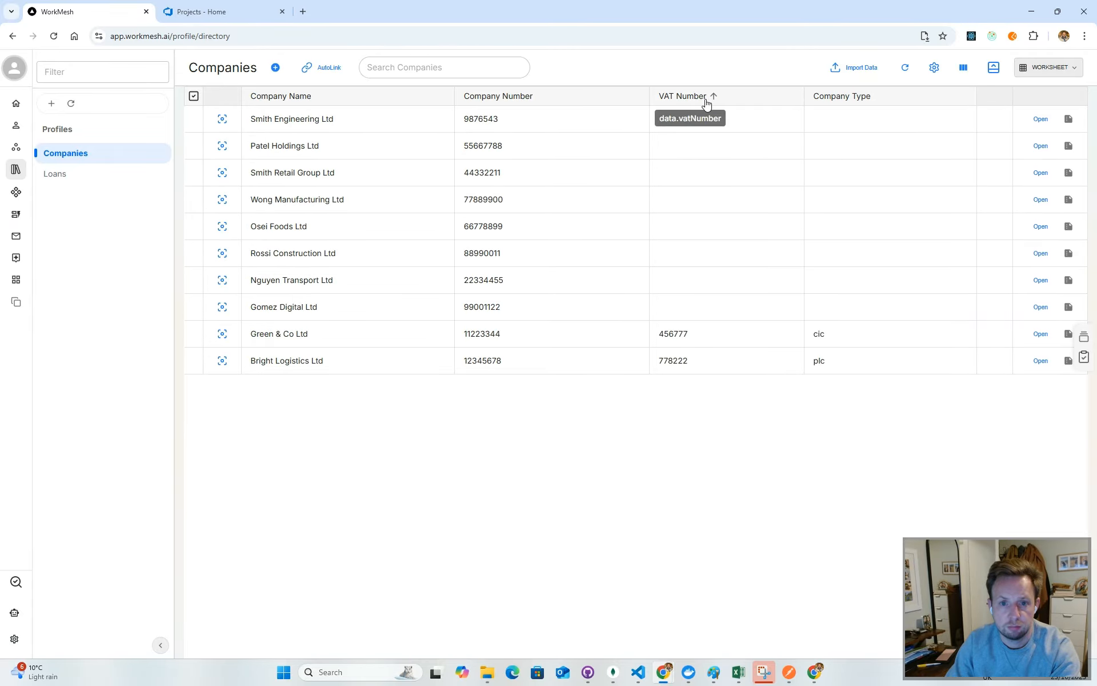
left_click(709, 97)
left_click(534, 98)
left_click(527, 98)
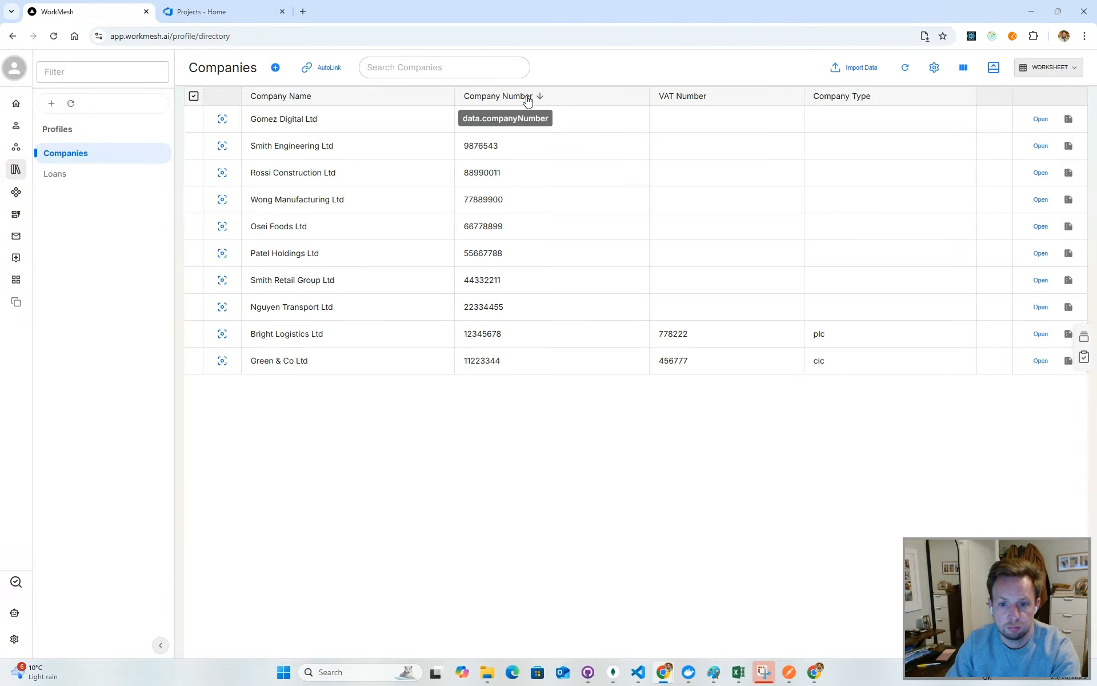
left_click(527, 98)
Open the profile type settings from the Bright Logistics Ltd row, check the Model section and close them.
left_click(867, 147)
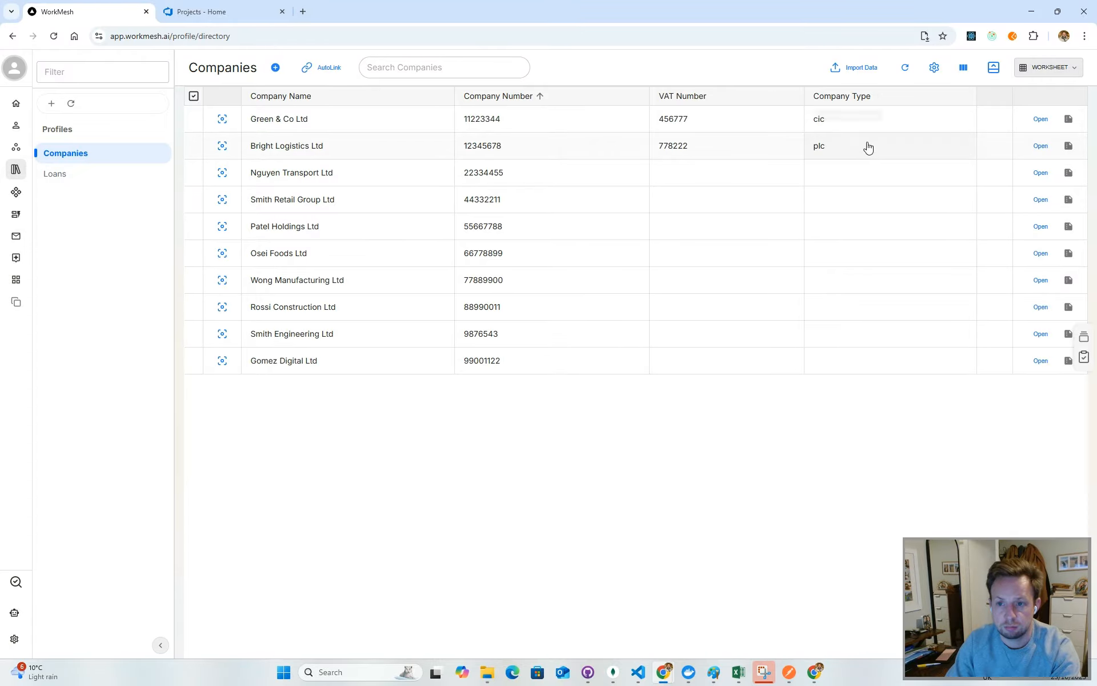
right_click(865, 146)
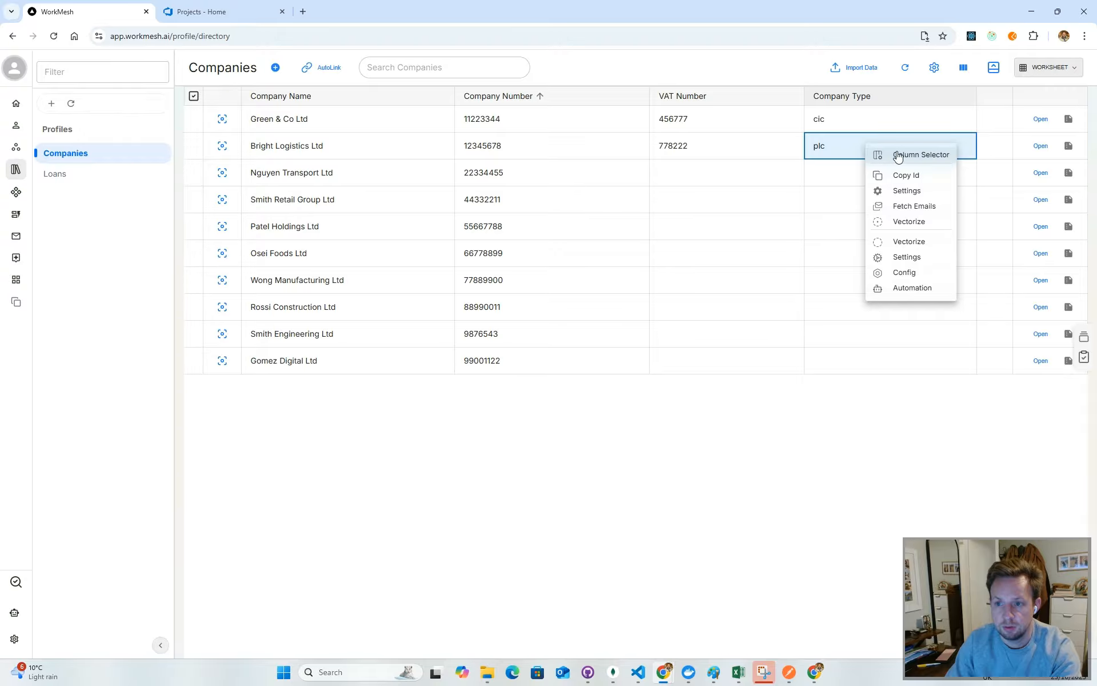
left_click(921, 259)
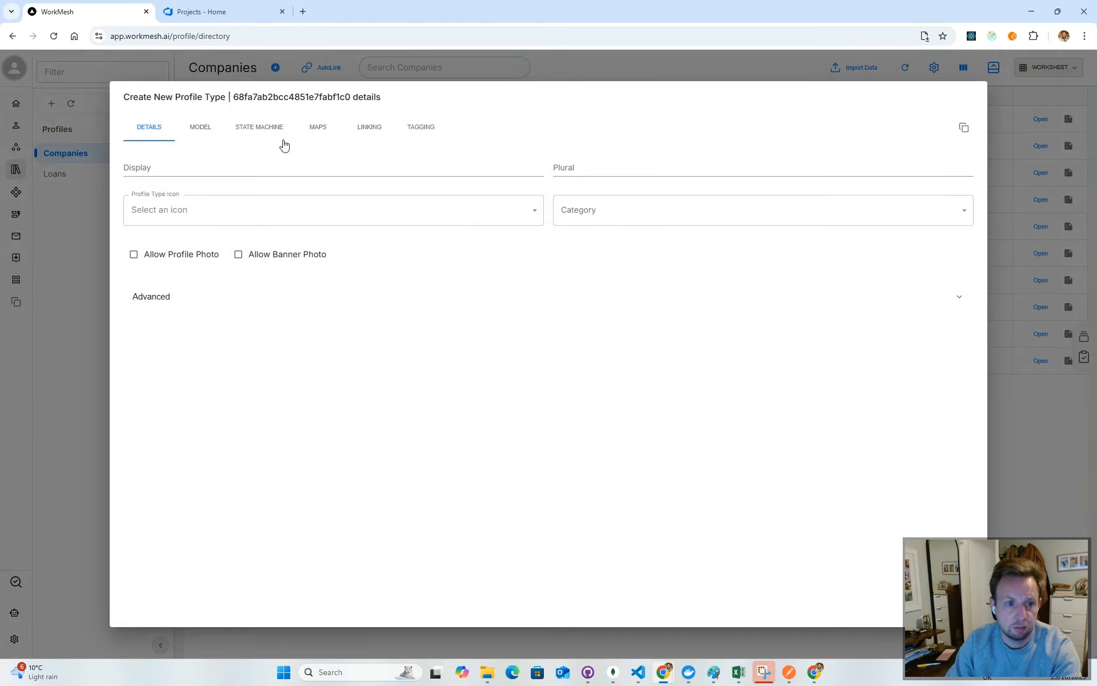
left_click(209, 132)
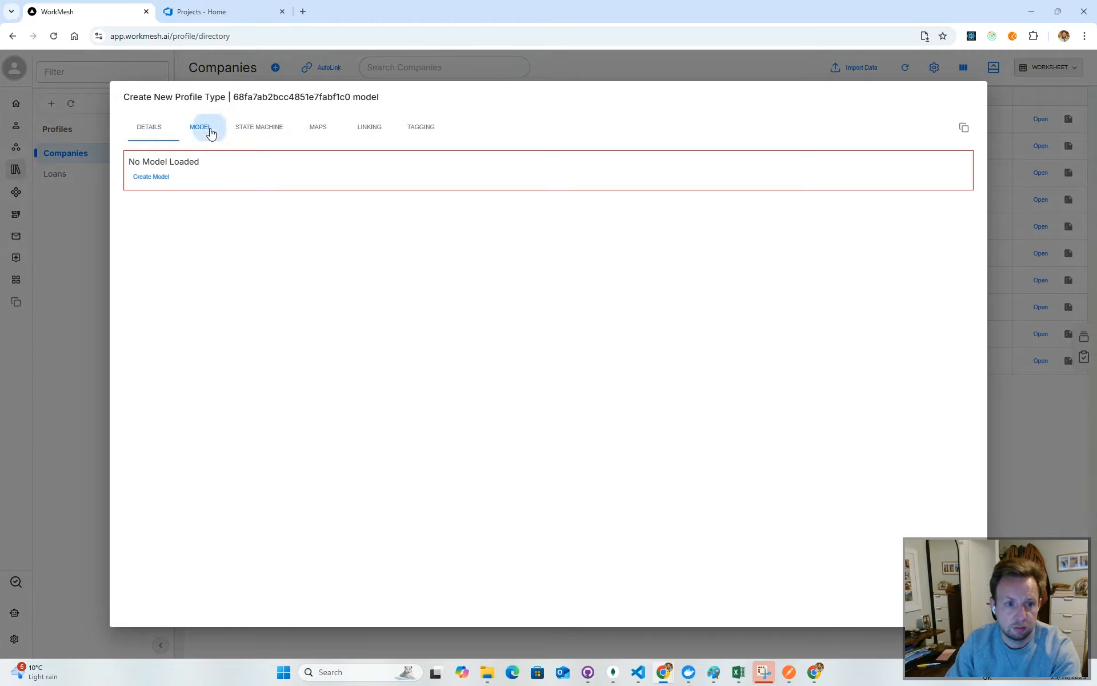
left_click(75, 267)
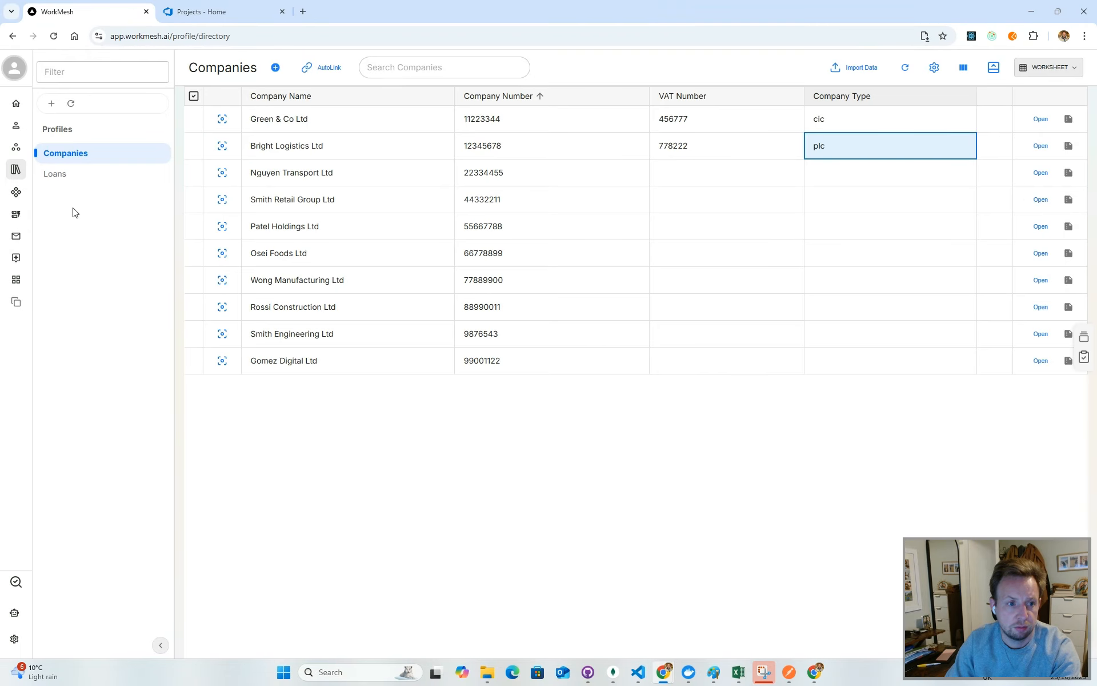
Reload the page, reopen the Companies list and sort it by Company Type in ascending order.
left_click(54, 36)
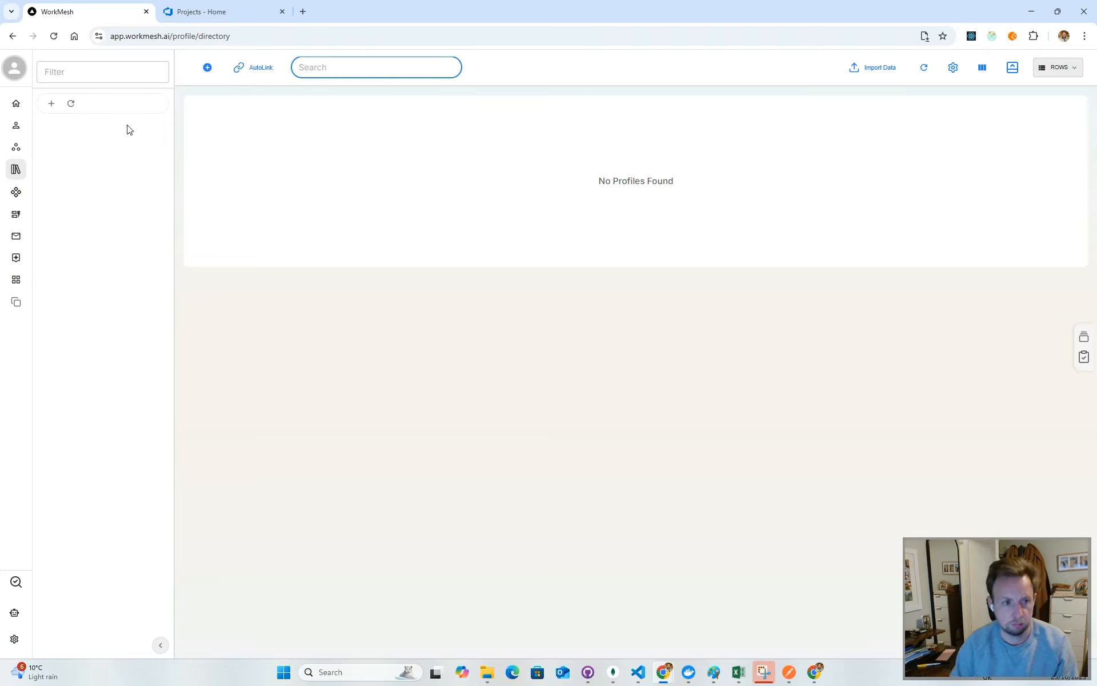
left_click(53, 35)
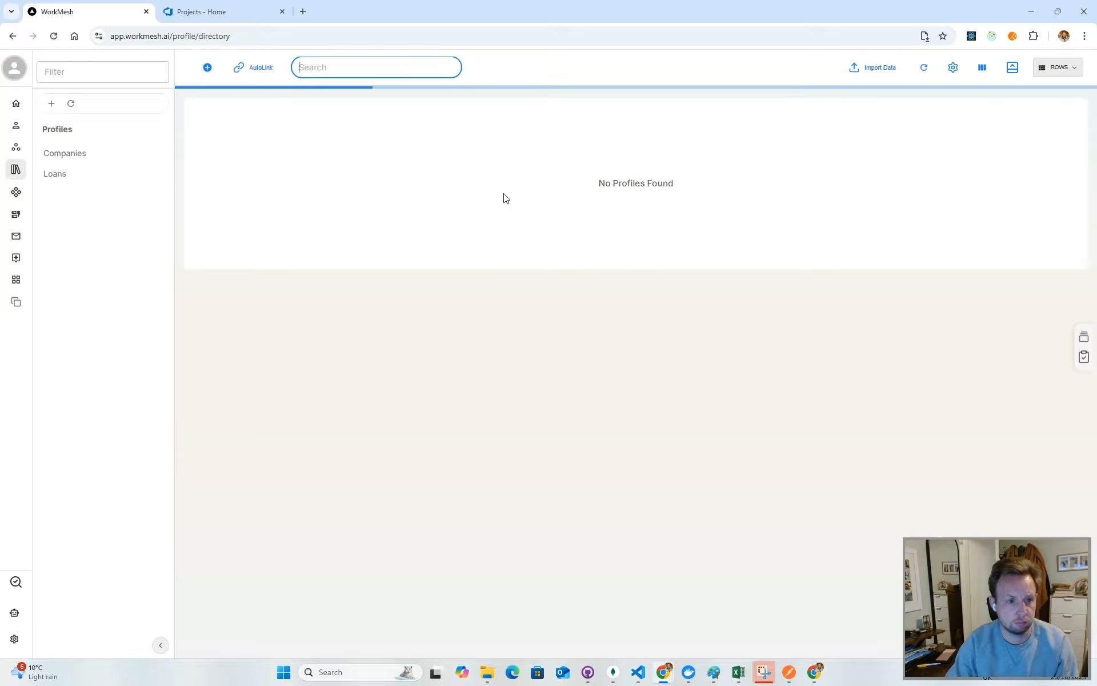
left_click(75, 158)
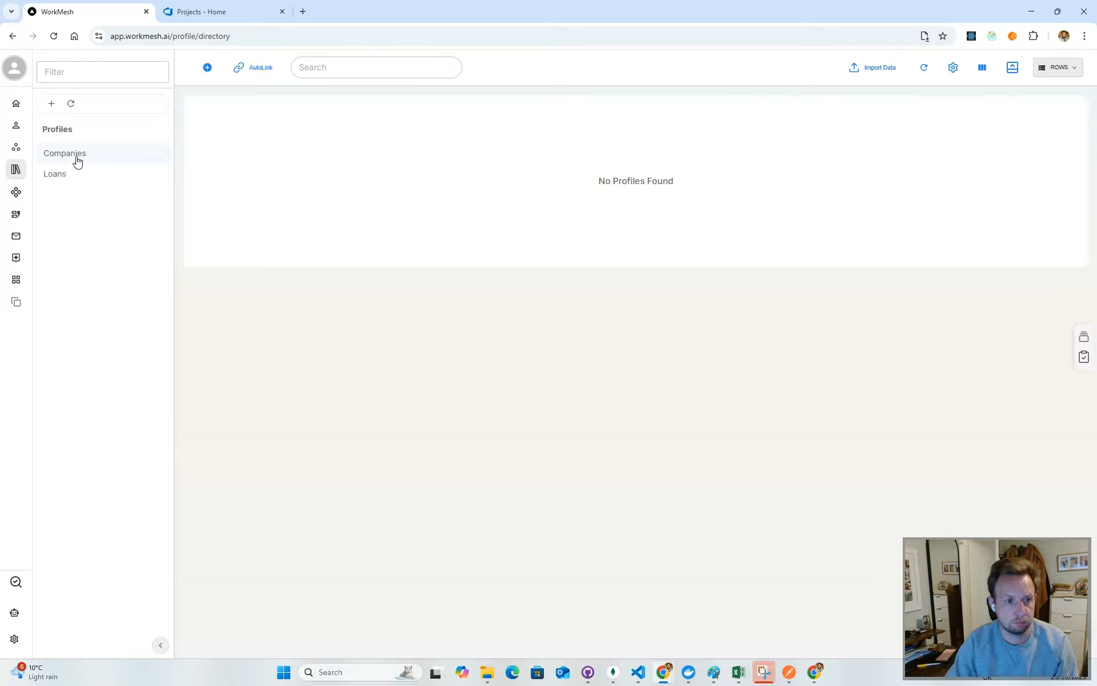
left_click(767, 96)
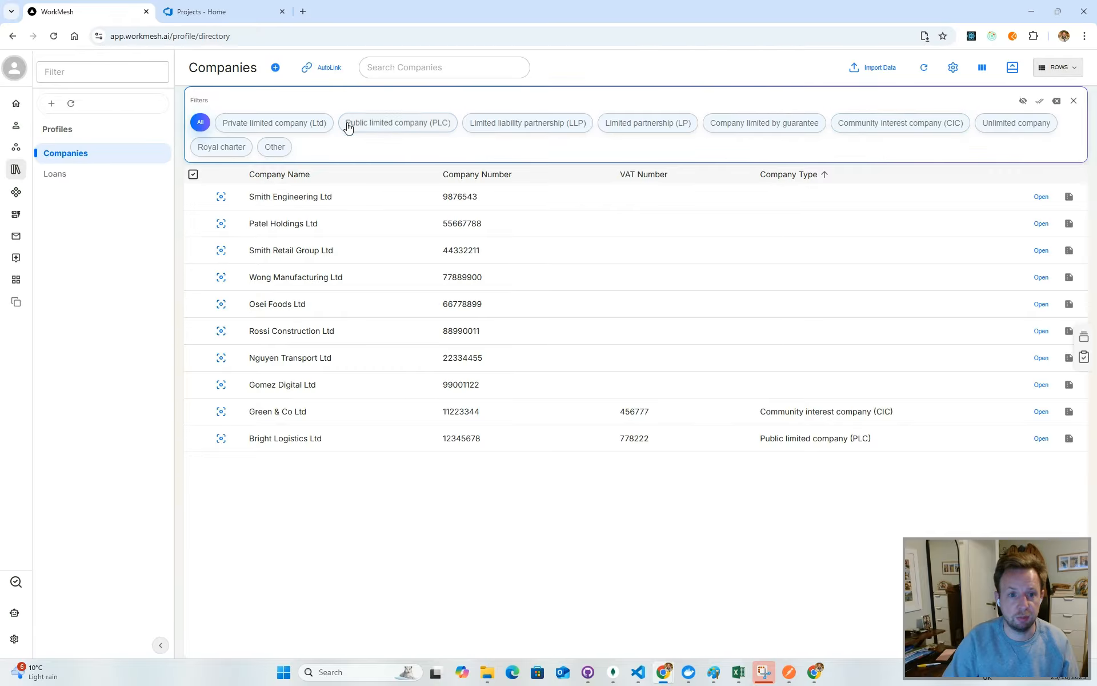
Filter the companies by Public limited company (PLC) and Private limited company (Ltd), clear both filters and close the filter bar.
left_click(382, 124)
left_click(277, 125)
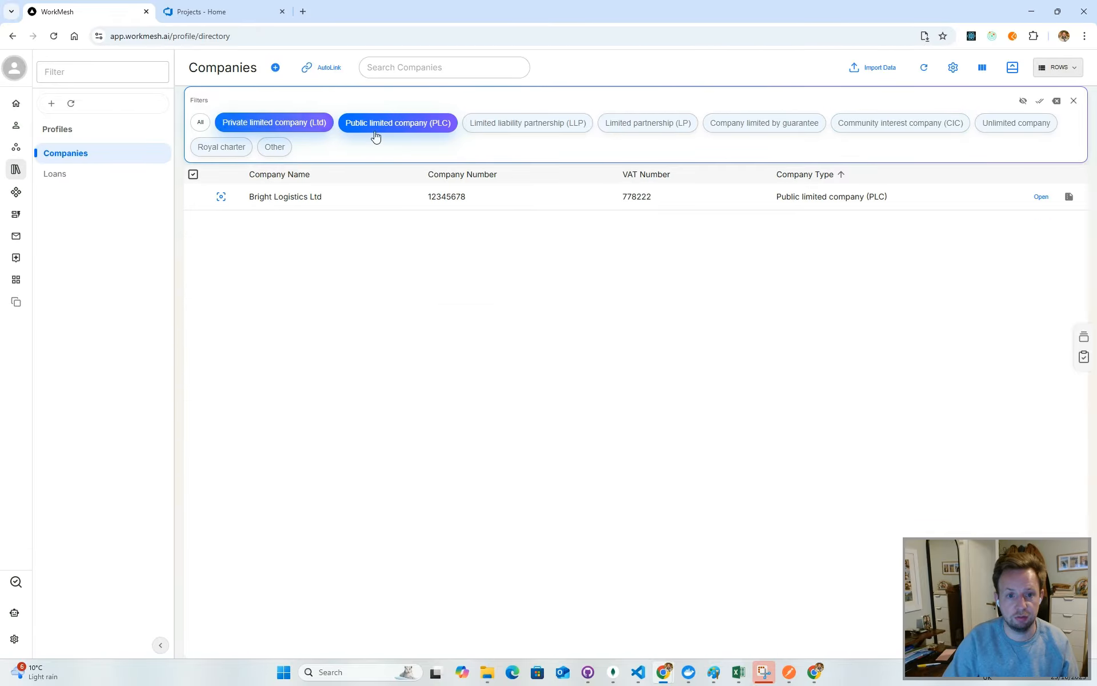
left_click(400, 126)
left_click(318, 127)
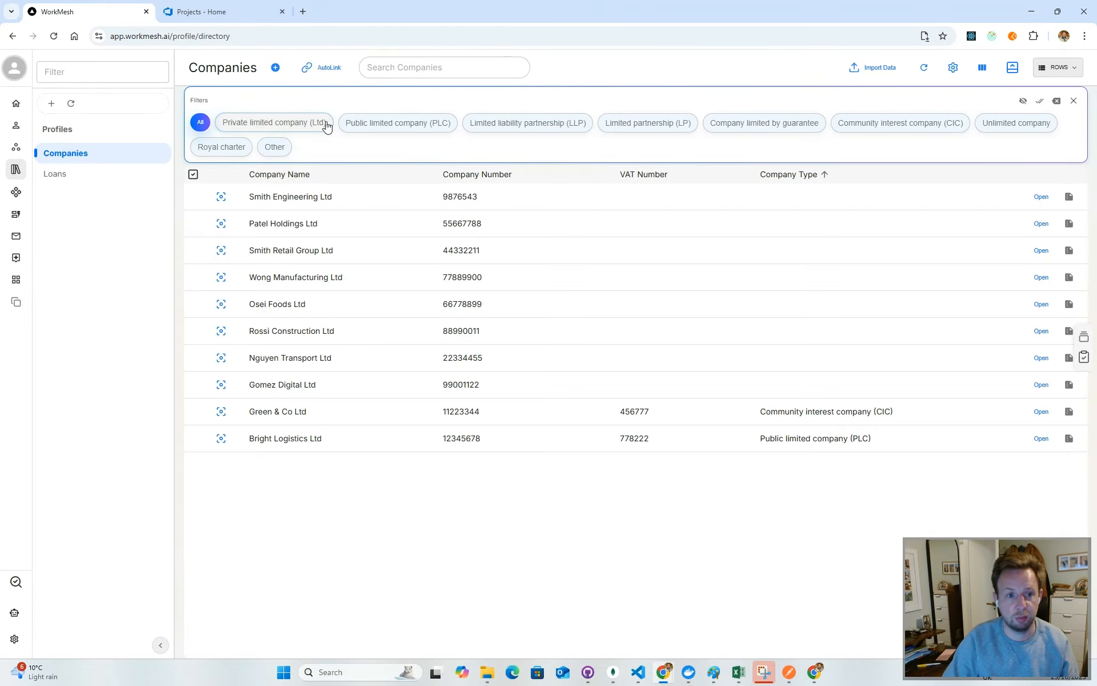
left_click(1073, 103)
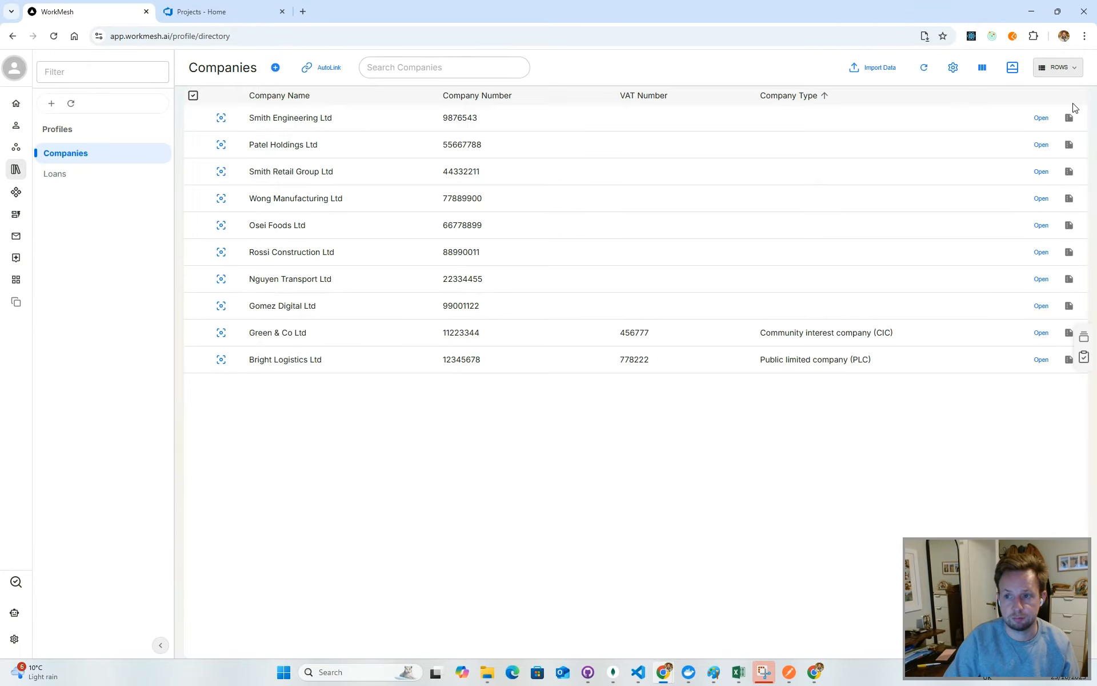